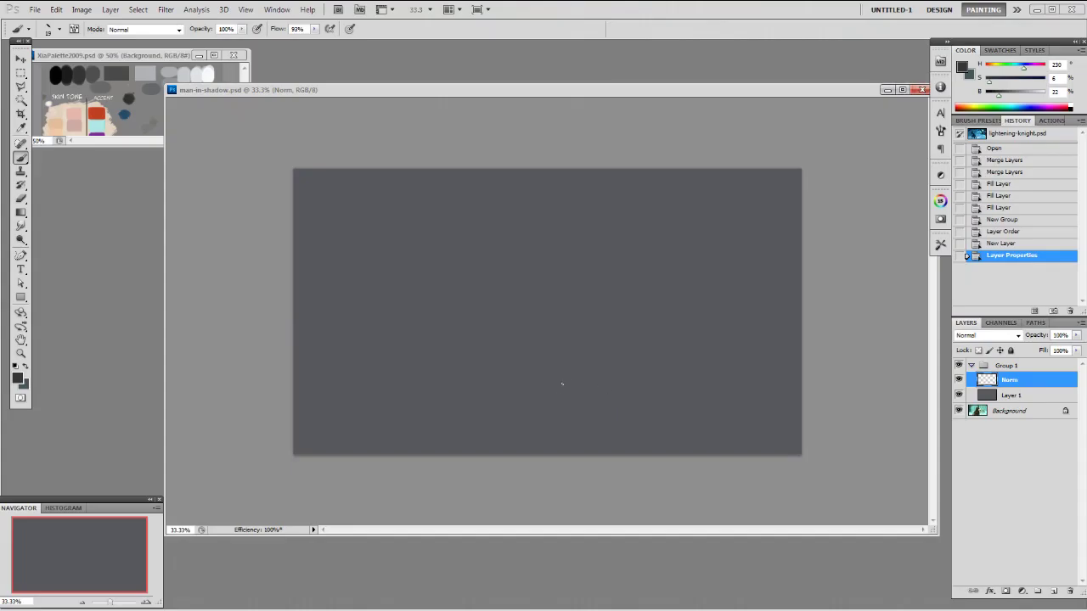
- Block in the ground with broad dark strokes across the lower canvas, using an angled brush at 80% opacity
{"action": "key", "text": "8"}
{"action": "key", "text": "bracketright"}
{"action": "key", "text": "bracketright"}
{"action": "key", "text": "bracketright"}
{"action": "key", "text": "bracketright"}
{"action": "key", "text": "bracketright"}
{"action": "key", "text": "bracketright"}
{"action": "key", "text": "bracketright"}
{"action": "key", "text": "bracketright"}
{"action": "key", "text": "bracketright"}
{"action": "key", "text": "bracketright"}
{"action": "key", "text": "bracketright"}
{"action": "key", "text": "bracketright"}
{"action": "key", "text": "bracketright"}
{"action": "key", "text": "bracketright"}
{"action": "key", "text": "bracketright"}
{"action": "key", "text": "bracketright"}
{"action": "key", "text": "bracketright"}
{"action": "mouse_move", "coordinate": [303, 440]}
{"action": "left_mouse_down"}
{"action": "mouse_move", "coordinate": [381, 441]}
{"action": "mouse_move", "coordinate": [331, 432]}
{"action": "mouse_move", "coordinate": [374, 415]}
{"action": "mouse_move", "coordinate": [580, 402]}
{"action": "mouse_move", "coordinate": [305, 392]}
{"action": "mouse_move", "coordinate": [654, 406]}
{"action": "mouse_move", "coordinate": [406, 418]}
{"action": "mouse_move", "coordinate": [732, 402]}
{"action": "left_mouse_up"}
{"action": "key", "text": "bracketleft"}
{"action": "key", "text": "bracketleft"}
{"action": "key", "text": "bracketleft"}
{"action": "left_click_drag", "start_coordinate": [740, 399], "coordinate": [769, 394]}
{"action": "mouse_move", "coordinate": [769, 394]}
{"action": "left_mouse_down"}
{"action": "mouse_move", "coordinate": [802, 401]}
{"action": "mouse_move", "coordinate": [531, 410]}
{"action": "left_mouse_up"}
{"action": "mouse_move", "coordinate": [470, 434]}
{"action": "left_mouse_down"}
{"action": "mouse_move", "coordinate": [781, 422]}
{"action": "mouse_move", "coordinate": [272, 425]}
{"action": "mouse_move", "coordinate": [408, 416]}
{"action": "left_mouse_up"}
{"action": "left_click_drag", "start_coordinate": [425, 424], "coordinate": [552, 411]}
{"action": "left_click_drag", "start_coordinate": [560, 415], "coordinate": [687, 413]}
- On a new layer named Norm, paint pale cyan light shafts at the upper-left edge and left of centre, at 30% opacity
{"action": "key", "text": "ctrl+shift+alt+n"}
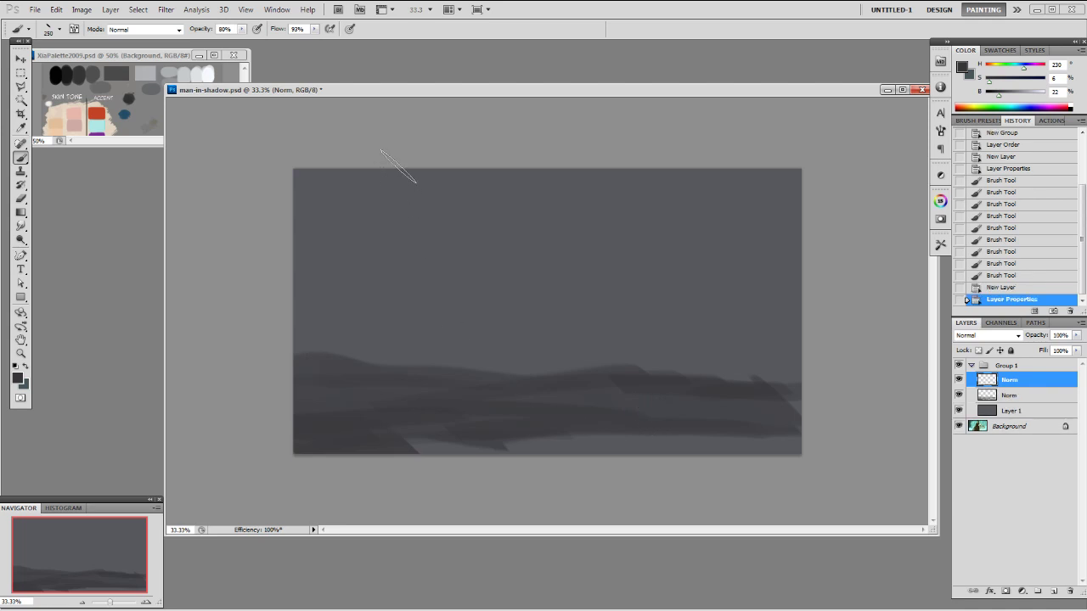
{"action": "left_click", "coordinate": [99, 127], "text": "alt"}
{"action": "left_click_drag", "start_coordinate": [299, 170], "coordinate": [293, 296]}
{"action": "key", "text": "ctrl+z"}
{"action": "key", "text": "3"}
{"action": "left_click_drag", "start_coordinate": [292, 166], "coordinate": [305, 260]}
{"action": "key", "text": "bracketright"}
{"action": "key", "text": "bracketright"}
{"action": "left_click", "coordinate": [419, 166]}
{"action": "mouse_move", "coordinate": [419, 166]}
{"action": "left_mouse_down"}
{"action": "mouse_move", "coordinate": [420, 204]}
{"action": "mouse_move", "coordinate": [411, 177]}
{"action": "mouse_move", "coordinate": [427, 243]}
{"action": "mouse_move", "coordinate": [415, 186]}
{"action": "mouse_move", "coordinate": [424, 231]}
{"action": "mouse_move", "coordinate": [449, 166]}
{"action": "mouse_move", "coordinate": [436, 246]}
{"action": "left_mouse_up"}
{"action": "left_click_drag", "start_coordinate": [452, 174], "coordinate": [438, 238]}
{"action": "mouse_move", "coordinate": [467, 187]}
{"action": "left_mouse_down"}
{"action": "mouse_move", "coordinate": [450, 224]}
{"action": "mouse_move", "coordinate": [469, 183]}
{"action": "left_mouse_up"}
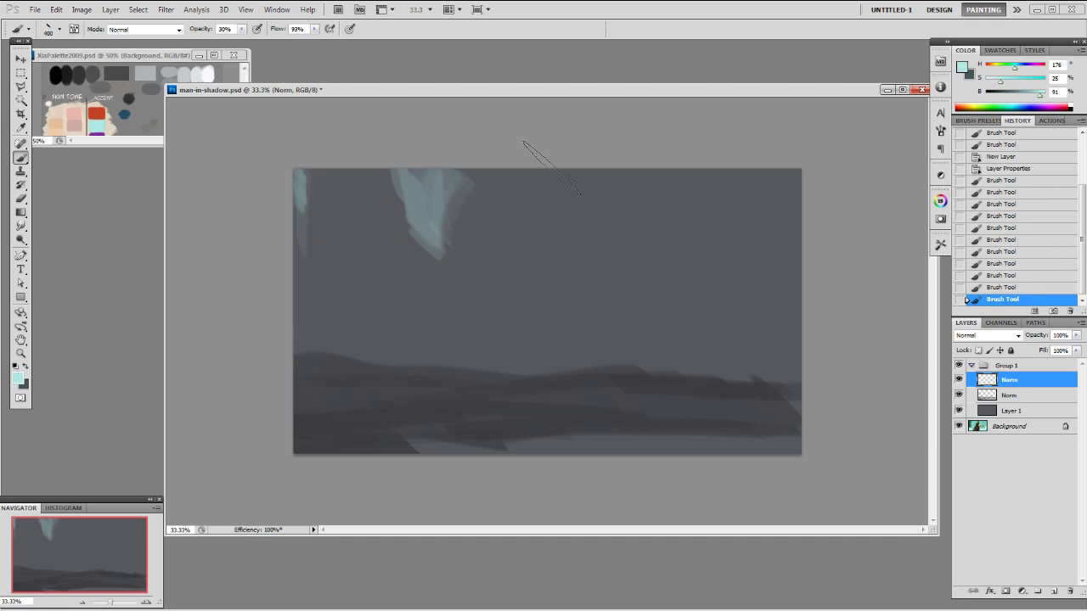
- Paint a wide cyan light patch along the canvas's upper right, with tapering streaks running down from the left and right light areas
{"action": "mouse_move", "coordinate": [547, 163]}
{"action": "left_mouse_down"}
{"action": "mouse_move", "coordinate": [560, 174]}
{"action": "mouse_move", "coordinate": [563, 222]}
{"action": "mouse_move", "coordinate": [605, 193]}
{"action": "mouse_move", "coordinate": [574, 190]}
{"action": "mouse_move", "coordinate": [770, 180]}
{"action": "left_mouse_up"}
{"action": "mouse_move", "coordinate": [630, 200]}
{"action": "left_mouse_down"}
{"action": "mouse_move", "coordinate": [803, 182]}
{"action": "mouse_move", "coordinate": [594, 181]}
{"action": "left_mouse_up"}
{"action": "left_click", "coordinate": [605, 185], "text": "alt"}
{"action": "left_click_drag", "start_coordinate": [711, 203], "coordinate": [624, 205]}
{"action": "mouse_move", "coordinate": [414, 202]}
{"action": "left_mouse_down"}
{"action": "mouse_move", "coordinate": [428, 223]}
{"action": "mouse_move", "coordinate": [427, 299]}
{"action": "left_mouse_up"}
{"action": "left_click_drag", "start_coordinate": [429, 243], "coordinate": [431, 301]}
{"action": "left_click_drag", "start_coordinate": [751, 222], "coordinate": [736, 261]}
{"action": "left_click", "coordinate": [98, 124], "text": "alt"}
{"action": "key", "text": "ctrl+z"}
{"action": "mouse_move", "coordinate": [738, 202]}
{"action": "left_mouse_down"}
{"action": "mouse_move", "coordinate": [745, 245]}
{"action": "mouse_move", "coordinate": [749, 187]}
{"action": "mouse_move", "coordinate": [750, 221]}
{"action": "mouse_move", "coordinate": [756, 193]}
{"action": "mouse_move", "coordinate": [768, 333]}
{"action": "left_mouse_up"}
{"action": "left_click", "coordinate": [731, 195], "text": "alt"}
- Add another Norm layer and brush a large translucent black mass across the middle with black sampled from the palette, at 30% opacity
{"action": "key", "text": "7"}
{"action": "left_click", "coordinate": [79, 77], "text": "alt"}
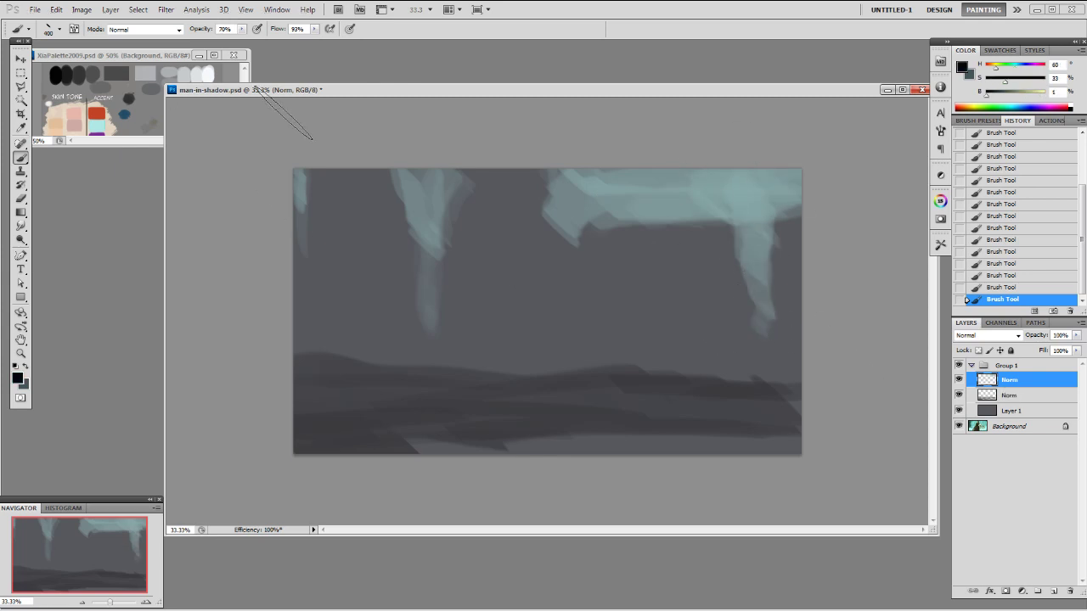
{"action": "mouse_move", "coordinate": [526, 185]}
{"action": "left_mouse_down"}
{"action": "mouse_move", "coordinate": [501, 191]}
{"action": "mouse_move", "coordinate": [489, 220]}
{"action": "mouse_move", "coordinate": [478, 323]}
{"action": "mouse_move", "coordinate": [460, 352]}
{"action": "mouse_move", "coordinate": [525, 233]}
{"action": "mouse_move", "coordinate": [539, 328]}
{"action": "mouse_move", "coordinate": [498, 352]}
{"action": "mouse_move", "coordinate": [548, 352]}
{"action": "mouse_move", "coordinate": [553, 218]}
{"action": "left_mouse_up"}
{"action": "mouse_move", "coordinate": [460, 358]}
{"action": "left_mouse_down"}
{"action": "mouse_move", "coordinate": [807, 378]}
{"action": "mouse_move", "coordinate": [477, 364]}
{"action": "mouse_move", "coordinate": [834, 401]}
{"action": "mouse_move", "coordinate": [594, 339]}
{"action": "mouse_move", "coordinate": [589, 348]}
{"action": "mouse_move", "coordinate": [610, 265]}
{"action": "mouse_move", "coordinate": [692, 246]}
{"action": "mouse_move", "coordinate": [641, 327]}
{"action": "mouse_move", "coordinate": [709, 329]}
{"action": "mouse_move", "coordinate": [718, 262]}
{"action": "mouse_move", "coordinate": [711, 327]}
{"action": "mouse_move", "coordinate": [730, 339]}
{"action": "mouse_move", "coordinate": [732, 281]}
{"action": "mouse_move", "coordinate": [728, 325]}
{"action": "mouse_move", "coordinate": [785, 348]}
{"action": "left_mouse_up"}
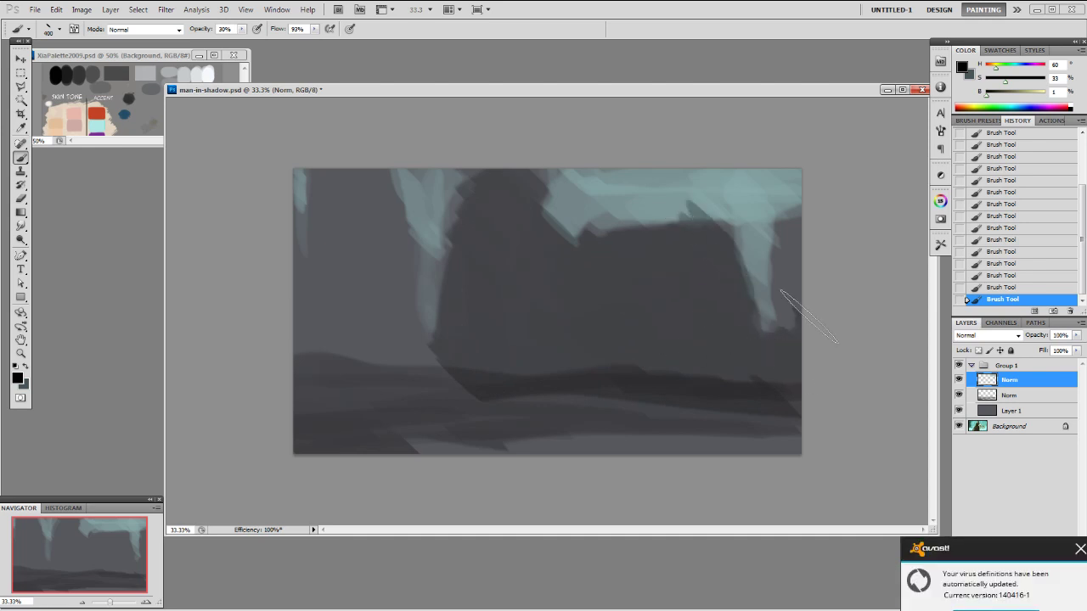
{"action": "left_click_drag", "start_coordinate": [802, 275], "coordinate": [801, 336]}
{"action": "key", "text": "ctrl+z"}
{"action": "key", "text": "ctrl+shift+alt+n"}
{"action": "left_click", "coordinate": [1078, 549]}
{"action": "mouse_move", "coordinate": [529, 212]}
{"action": "left_mouse_down"}
{"action": "mouse_move", "coordinate": [513, 212]}
{"action": "mouse_move", "coordinate": [478, 311]}
{"action": "mouse_move", "coordinate": [484, 218]}
{"action": "mouse_move", "coordinate": [444, 365]}
{"action": "mouse_move", "coordinate": [545, 240]}
{"action": "left_mouse_up"}
{"action": "mouse_move", "coordinate": [498, 158]}
{"action": "left_mouse_down"}
{"action": "mouse_move", "coordinate": [594, 369]}
{"action": "mouse_move", "coordinate": [780, 364]}
{"action": "mouse_move", "coordinate": [647, 306]}
{"action": "mouse_move", "coordinate": [619, 255]}
{"action": "mouse_move", "coordinate": [703, 242]}
{"action": "mouse_move", "coordinate": [730, 255]}
{"action": "mouse_move", "coordinate": [809, 246]}
{"action": "mouse_move", "coordinate": [785, 348]}
{"action": "left_mouse_up"}
- Erase the right side of the dark mass diagonally with a large eraser at 50% opacity
{"action": "key", "text": "e"}
{"action": "right_click", "coordinate": [692, 275]}
{"action": "double_click", "coordinate": [779, 340]}
{"action": "key", "text": "5"}
{"action": "left_click", "coordinate": [737, 259]}
{"action": "key", "text": "]"}
{"action": "key", "text": "]"}
{"action": "key", "text": "]"}
{"action": "key", "text": "]"}
{"action": "key", "text": "]"}
{"action": "key", "text": "]"}
{"action": "key", "text": "]"}
{"action": "key", "text": "]"}
{"action": "key", "text": "]"}
{"action": "key", "text": "]"}
{"action": "left_click_drag", "start_coordinate": [612, 220], "coordinate": [840, 343]}
{"action": "left_click_drag", "start_coordinate": [698, 222], "coordinate": [801, 280]}
{"action": "left_click_drag", "start_coordinate": [677, 259], "coordinate": [762, 320]}
- Choose an angled brush tip and paint a dark vertical column left of centre, spreading into a shadow at its base
{"action": "key", "text": "b"}
{"action": "right_click", "coordinate": [517, 248]}
{"action": "left_click", "coordinate": [543, 146]}
{"action": "key", "text": "]"}
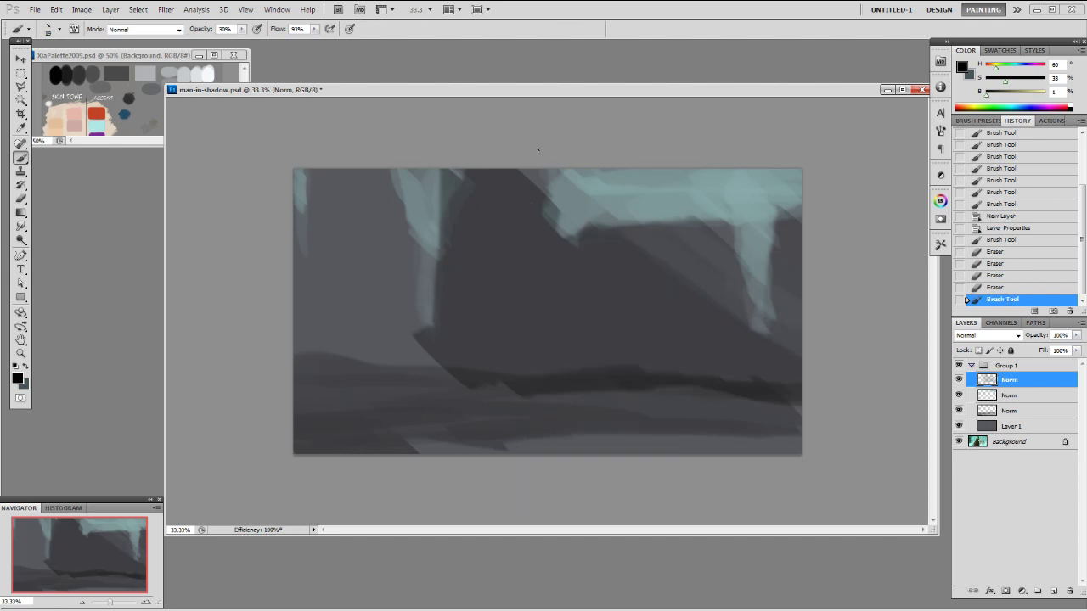
{"action": "key", "text": "]"}
{"action": "mouse_move", "coordinate": [533, 204]}
{"action": "left_mouse_down"}
{"action": "mouse_move", "coordinate": [504, 342]}
{"action": "mouse_move", "coordinate": [522, 284]}
{"action": "mouse_move", "coordinate": [528, 336]}
{"action": "mouse_move", "coordinate": [525, 249]}
{"action": "mouse_move", "coordinate": [478, 229]}
{"action": "mouse_move", "coordinate": [457, 356]}
{"action": "mouse_move", "coordinate": [673, 379]}
{"action": "left_mouse_up"}
{"action": "mouse_move", "coordinate": [587, 328]}
{"action": "left_mouse_down"}
{"action": "mouse_move", "coordinate": [505, 382]}
{"action": "mouse_move", "coordinate": [442, 363]}
{"action": "mouse_move", "coordinate": [438, 344]}
{"action": "mouse_move", "coordinate": [437, 370]}
{"action": "left_mouse_up"}
- Reduce the brush to about 150 px and darken the left side of the column near its base
{"action": "key", "text": "["}
{"action": "key", "text": "["}
{"action": "key", "text": "["}
{"action": "key", "text": "["}
{"action": "key", "text": "["}
{"action": "key", "text": "["}
{"action": "key", "text": "["}
{"action": "key", "text": "["}
{"action": "key", "text": "["}
{"action": "key", "text": "["}
{"action": "key", "text": "["}
{"action": "key", "text": "["}
{"action": "left_click_drag", "start_coordinate": [440, 367], "coordinate": [490, 312]}
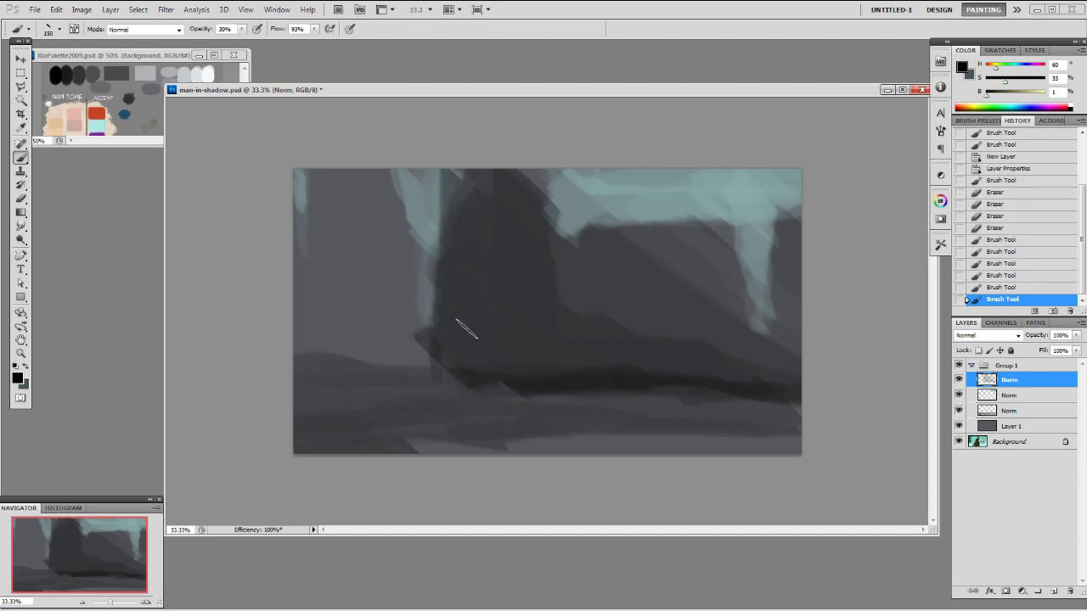
- Draw thin dark strokes down the left edge of the cyan shaft beside the column with a 100 px brush
{"action": "left_click_drag", "start_coordinate": [415, 246], "coordinate": [425, 355]}
{"action": "key", "text": "]"}
{"action": "key", "text": "]"}
{"action": "key", "text": "]"}
{"action": "key", "text": "ctrl+z"}
{"action": "mouse_move", "coordinate": [414, 241]}
{"action": "left_mouse_down"}
{"action": "mouse_move", "coordinate": [418, 350]}
{"action": "mouse_move", "coordinate": [407, 306]}
{"action": "mouse_move", "coordinate": [411, 251]}
{"action": "mouse_move", "coordinate": [402, 296]}
{"action": "mouse_move", "coordinate": [408, 234]}
{"action": "mouse_move", "coordinate": [387, 173]}
{"action": "left_mouse_up"}
{"action": "left_click_drag", "start_coordinate": [387, 173], "coordinate": [394, 212]}
{"action": "left_click_drag", "start_coordinate": [393, 212], "coordinate": [408, 235]}
{"action": "left_click_drag", "start_coordinate": [362, 355], "coordinate": [348, 363]}
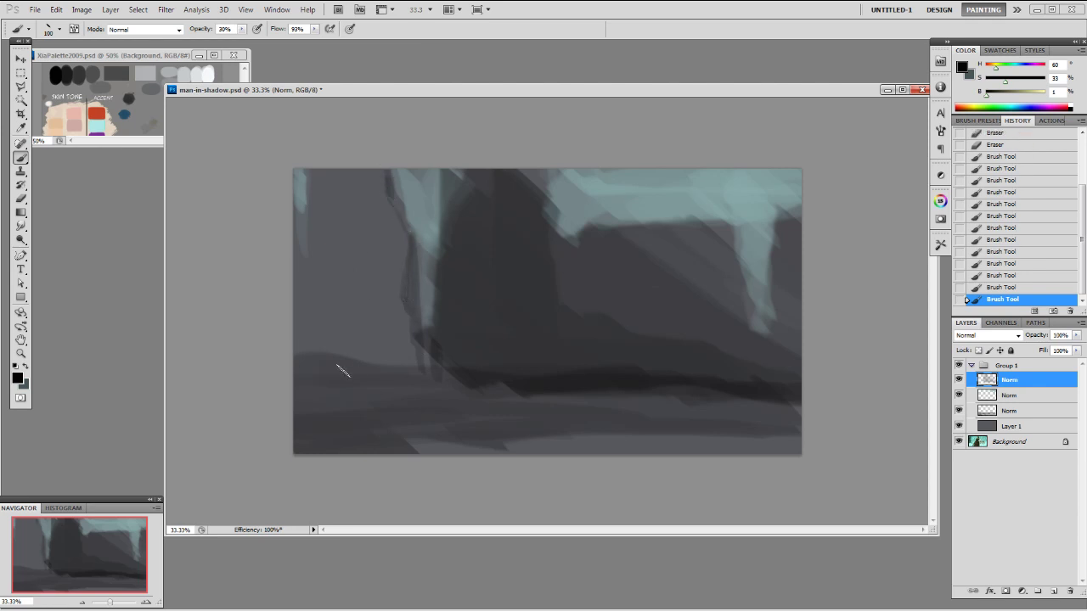
- Add a new Norm layer on top and paint the left and lower ground with a gray sampled from the ground
{"action": "left_click", "coordinate": [994, 413]}
{"action": "left_click", "coordinate": [1015, 381]}
{"action": "key", "text": "F2"}
{"action": "left_click", "coordinate": [305, 380], "text": "alt"}
{"action": "key", "text": "]"}
{"action": "key", "text": "]"}
{"action": "key", "text": "]"}
{"action": "key", "text": "]"}
{"action": "left_click_drag", "start_coordinate": [309, 399], "coordinate": [409, 392]}
{"action": "left_click_drag", "start_coordinate": [383, 427], "coordinate": [493, 440]}
{"action": "mouse_move", "coordinate": [421, 440]}
{"action": "left_mouse_down"}
{"action": "mouse_move", "coordinate": [599, 451]}
{"action": "mouse_move", "coordinate": [741, 381]}
{"action": "mouse_move", "coordinate": [810, 444]}
{"action": "mouse_move", "coordinate": [692, 455]}
{"action": "left_mouse_up"}
- Paint a dark shadow patch in the lower-right corner of the ground with a tone sampled from the ground shadow
{"action": "left_click", "coordinate": [781, 394], "text": "alt"}
{"action": "mouse_move", "coordinate": [662, 450]}
{"action": "left_mouse_down"}
{"action": "mouse_move", "coordinate": [790, 420]}
{"action": "mouse_move", "coordinate": [705, 422]}
{"action": "mouse_move", "coordinate": [797, 420]}
{"action": "left_mouse_up"}
{"action": "left_click_drag", "start_coordinate": [654, 448], "coordinate": [616, 446]}
{"action": "left_click_drag", "start_coordinate": [794, 438], "coordinate": [705, 438]}
- Blend lighter gray strokes into the ground right of centre and touch up the lower left with sampled ground tones
{"action": "left_click", "coordinate": [624, 420], "text": "alt"}
{"action": "left_click_drag", "start_coordinate": [636, 416], "coordinate": [686, 408]}
{"action": "mouse_move", "coordinate": [686, 407]}
{"action": "left_mouse_down"}
{"action": "mouse_move", "coordinate": [713, 399]}
{"action": "mouse_move", "coordinate": [707, 387]}
{"action": "left_mouse_up"}
{"action": "left_click_drag", "start_coordinate": [1000, 95], "coordinate": [993, 95]}
{"action": "left_click", "coordinate": [708, 407], "text": "alt"}
{"action": "mouse_move", "coordinate": [713, 406]}
{"action": "left_mouse_down"}
{"action": "mouse_move", "coordinate": [768, 406]}
{"action": "mouse_move", "coordinate": [672, 415]}
{"action": "left_mouse_up"}
{"action": "left_click", "coordinate": [422, 446], "text": "alt"}
{"action": "left_click_drag", "start_coordinate": [404, 450], "coordinate": [422, 445]}
{"action": "mouse_move", "coordinate": [670, 398]}
{"action": "left_mouse_down"}
{"action": "mouse_move", "coordinate": [566, 408]}
{"action": "mouse_move", "coordinate": [630, 405]}
{"action": "left_mouse_up"}
- Refine the cyan shaft left of the column with sampled gray and teal tones at 70% opacity
{"action": "left_click", "coordinate": [348, 339], "text": "alt"}
{"action": "left_click", "coordinate": [418, 297], "text": "alt"}
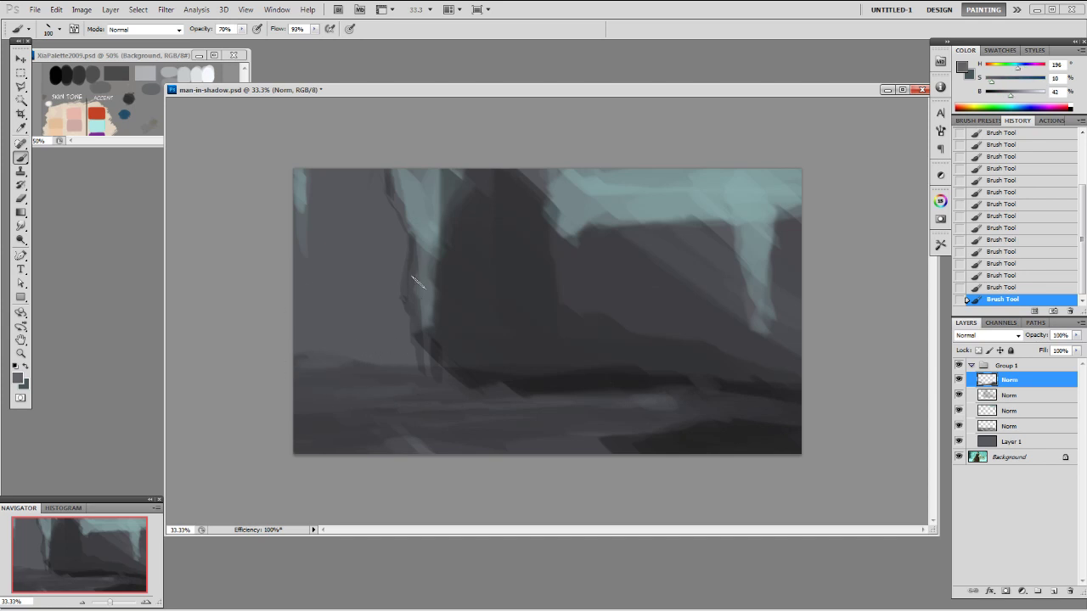
{"action": "left_click", "coordinate": [441, 239], "text": "alt"}
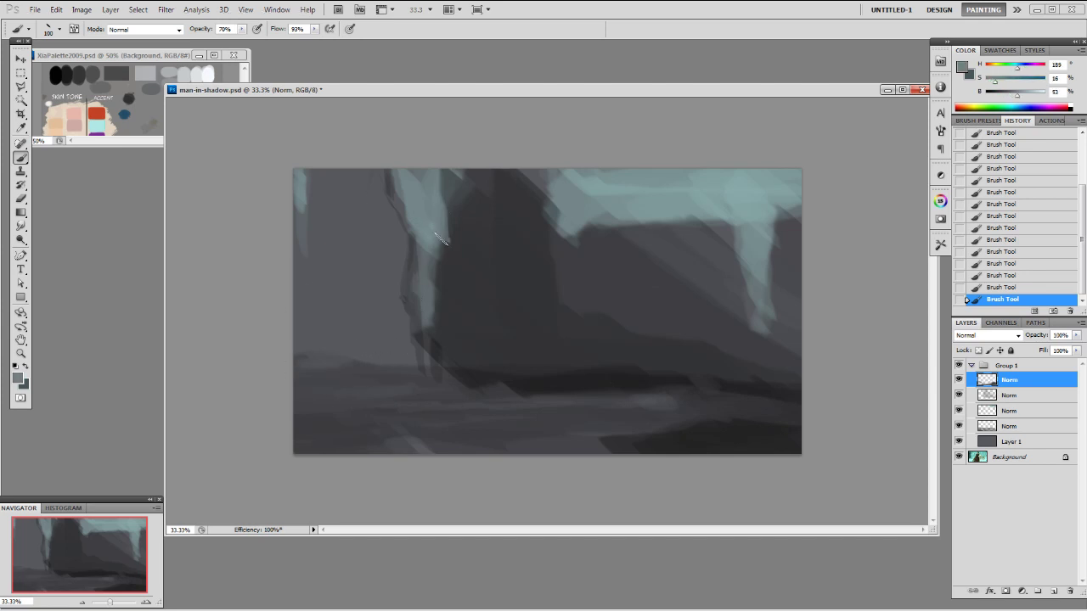
{"action": "left_click", "coordinate": [444, 181], "text": "alt"}
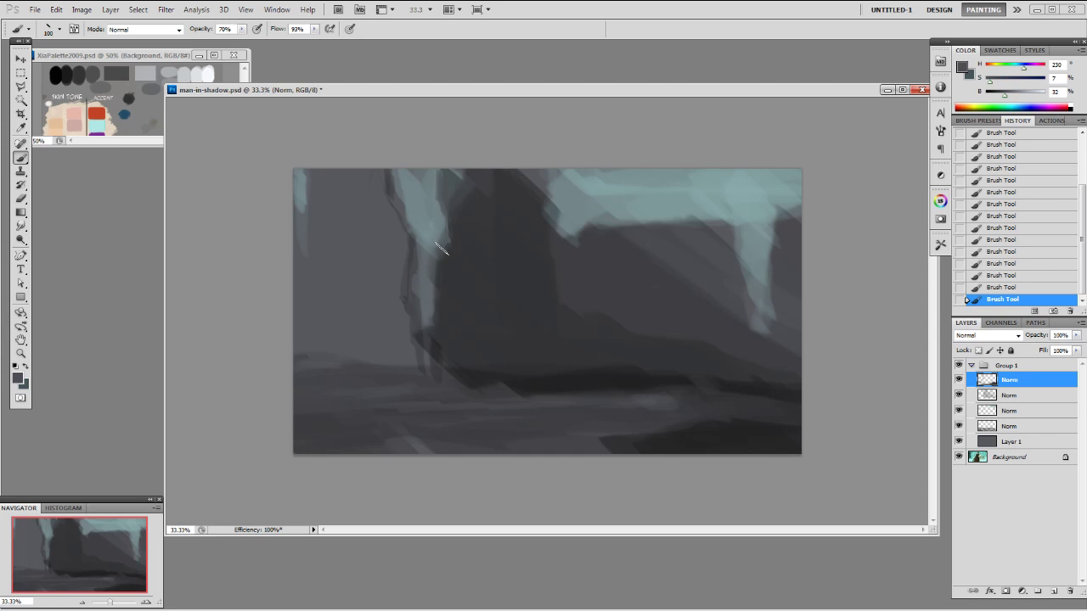
- Clean up the upper-right edge of the dark column with a dark gray sampled from it, extending it to the canvas edge
{"action": "left_click", "coordinate": [562, 205], "text": "alt"}
{"action": "left_click", "coordinate": [541, 243], "text": "alt"}
{"action": "left_click", "coordinate": [533, 204], "text": "alt"}
{"action": "left_click_drag", "start_coordinate": [543, 193], "coordinate": [535, 163]}
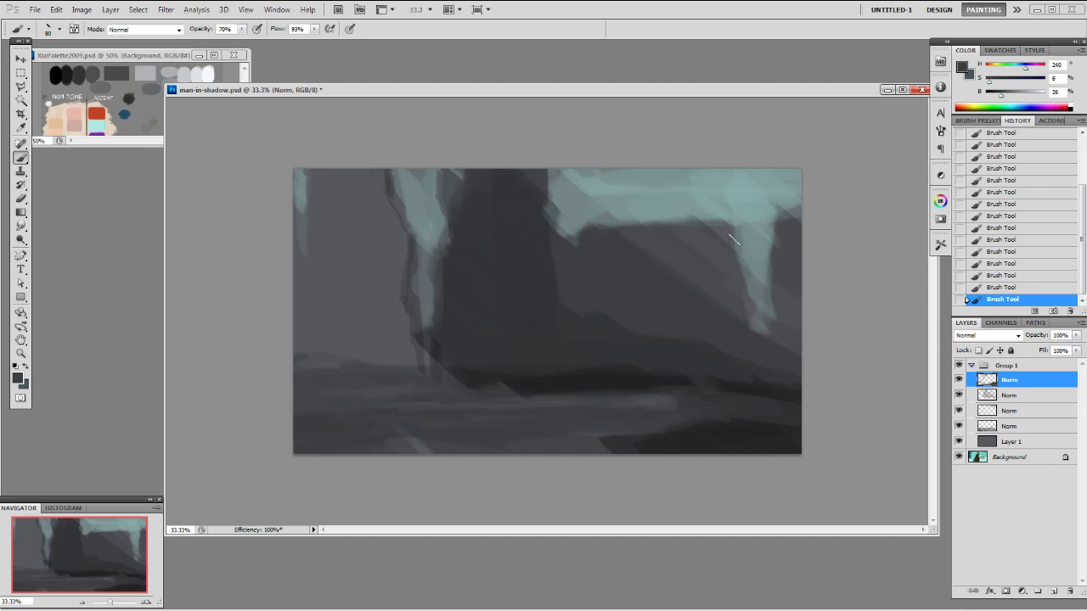
- Reshape the edges of the upper-right cyan patch with sampled tones and texture its surface with a splatter brush
{"action": "left_click", "coordinate": [780, 202], "text": "alt"}
{"action": "left_click", "coordinate": [794, 204], "text": "alt"}
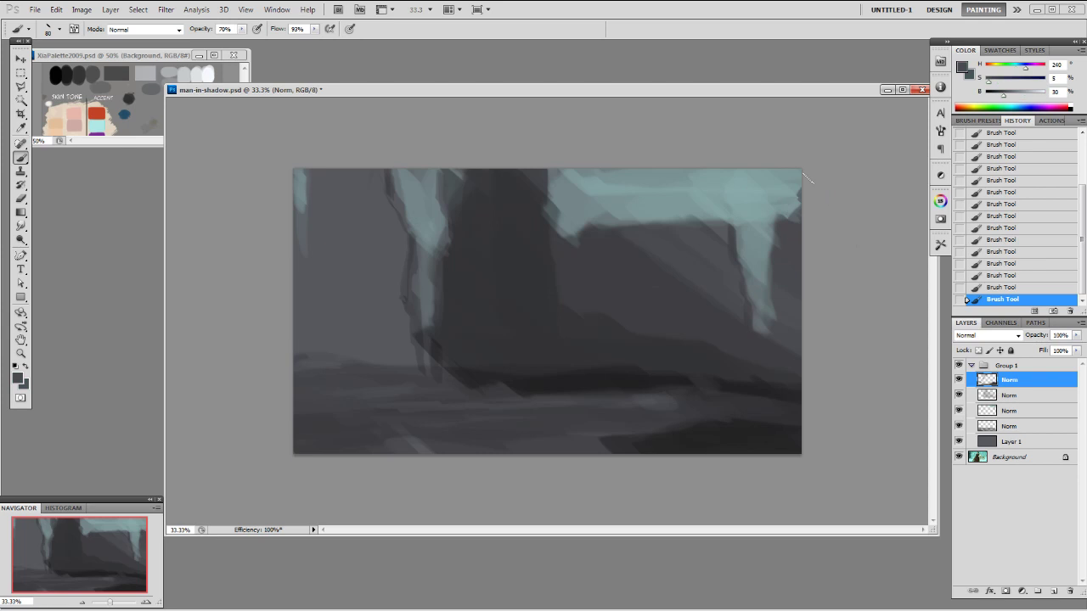
{"action": "left_click", "coordinate": [610, 204], "text": "alt"}
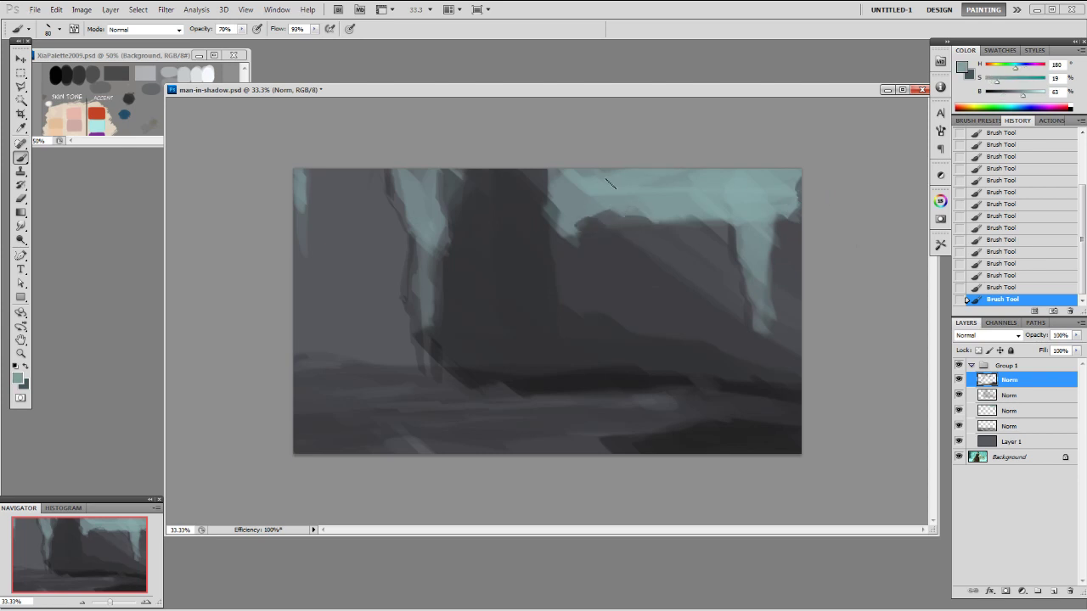
{"action": "right_click", "coordinate": [741, 187]}
{"action": "double_click", "coordinate": [809, 292]}
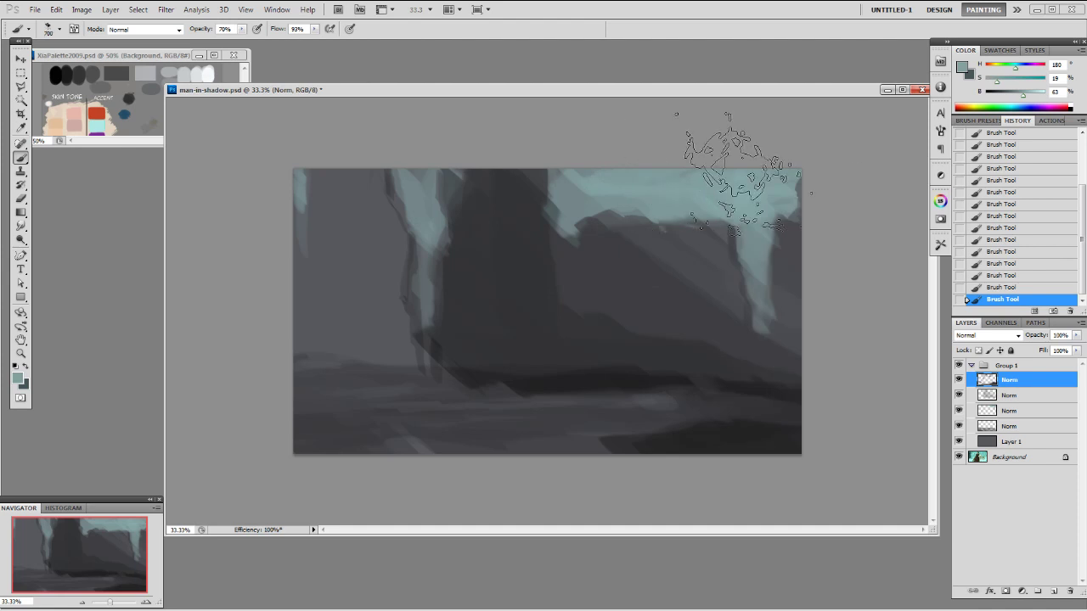
- Lightly texture the lower part of the wall left of the column with a 175 px grainy brush and the column's dark gray
{"action": "left_click", "coordinate": [491, 306], "text": "alt"}
{"action": "right_click", "coordinate": [490, 306]}
{"action": "left_click", "coordinate": [584, 472]}
{"action": "key", "text": "bracketright"}
{"action": "key", "text": "bracketright"}
{"action": "key", "text": "bracketright"}
{"action": "key", "text": "bracketright"}
{"action": "key", "text": "bracketright"}
{"action": "key", "text": "bracketright"}
{"action": "key", "text": "bracketright"}
{"action": "key", "text": "bracketright"}
{"action": "left_click_drag", "start_coordinate": [314, 330], "coordinate": [344, 323]}
{"action": "key", "text": "ctrl+z"}
{"action": "right_click", "coordinate": [399, 360]}
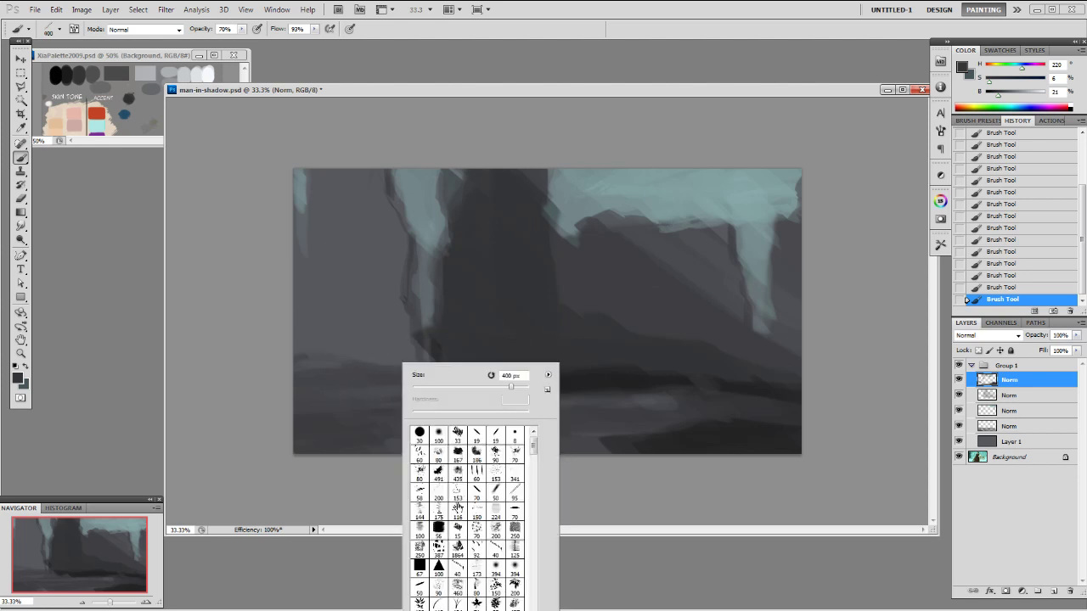
{"action": "double_click", "coordinate": [438, 509]}
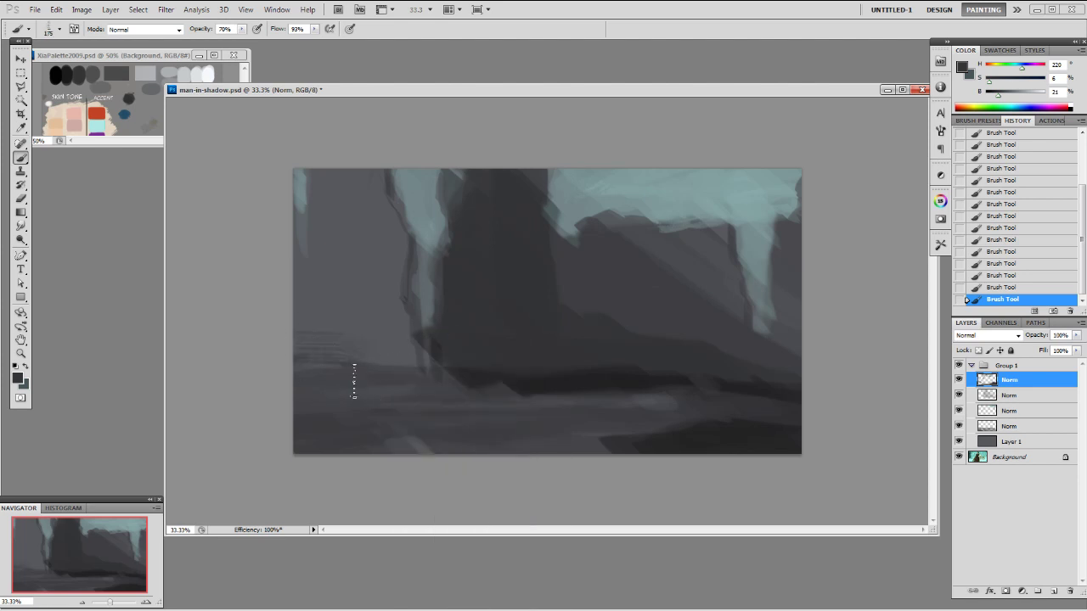
- Texture the upper-left wall with sampled cyan, and the column and its base with sampled near-black at 30% opacity
{"action": "left_click", "coordinate": [299, 189], "text": "alt"}
{"action": "left_click", "coordinate": [584, 395], "text": "alt"}
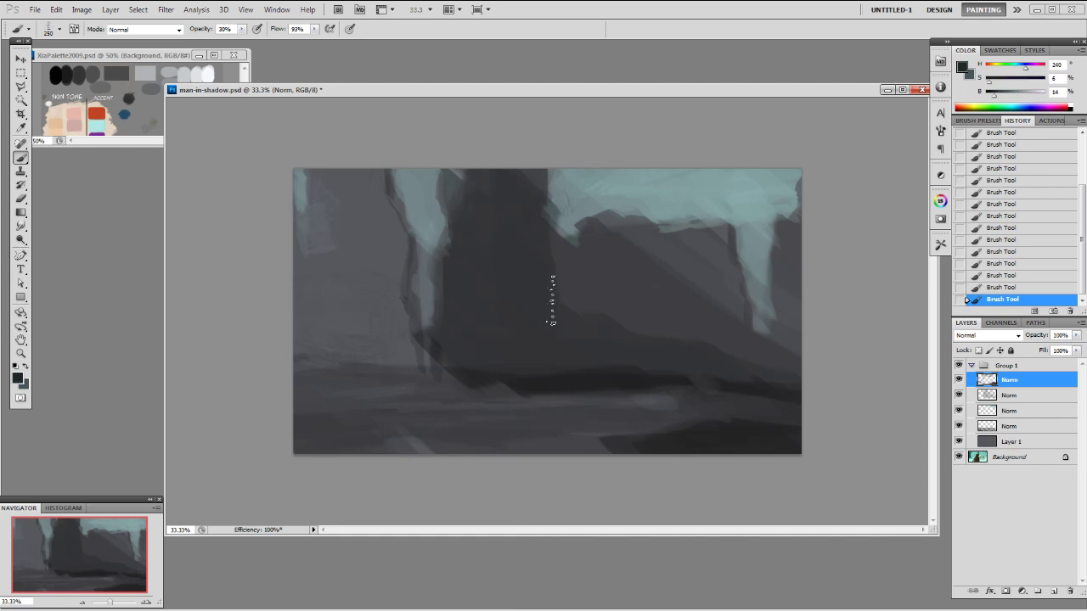
{"action": "right_click", "coordinate": [526, 339]}
{"action": "double_click", "coordinate": [717, 412]}
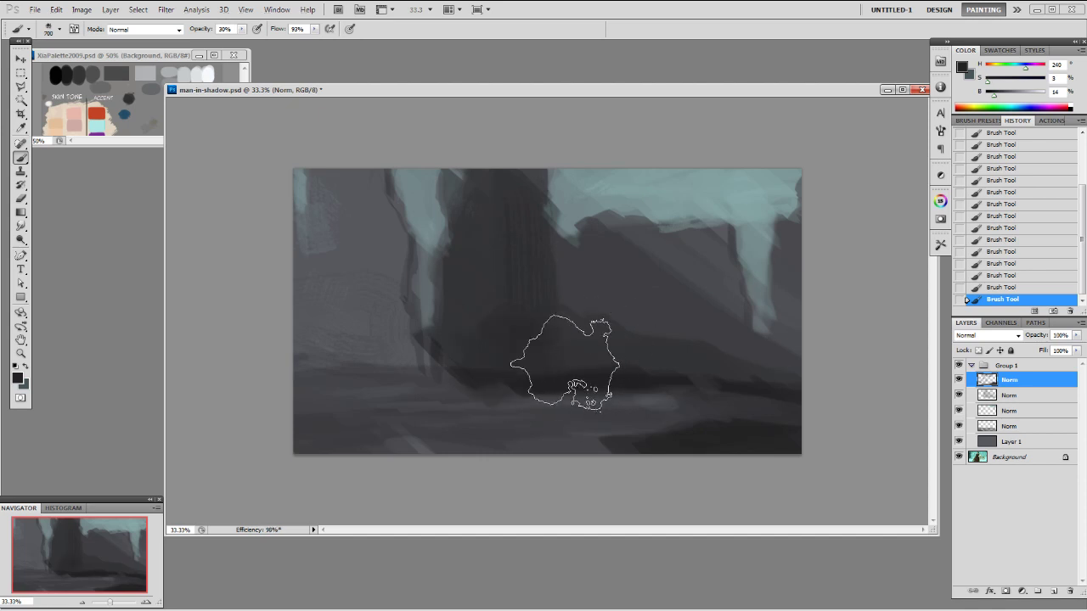
- On a new Normal layer, paint the shadow edge along the column's base and toward the ground at its right with sampled tones
{"action": "right_click", "coordinate": [510, 331]}
{"action": "double_click", "coordinate": [609, 458]}
{"action": "key", "text": "F2"}
{"action": "key", "text": "]"}
{"action": "key", "text": "]"}
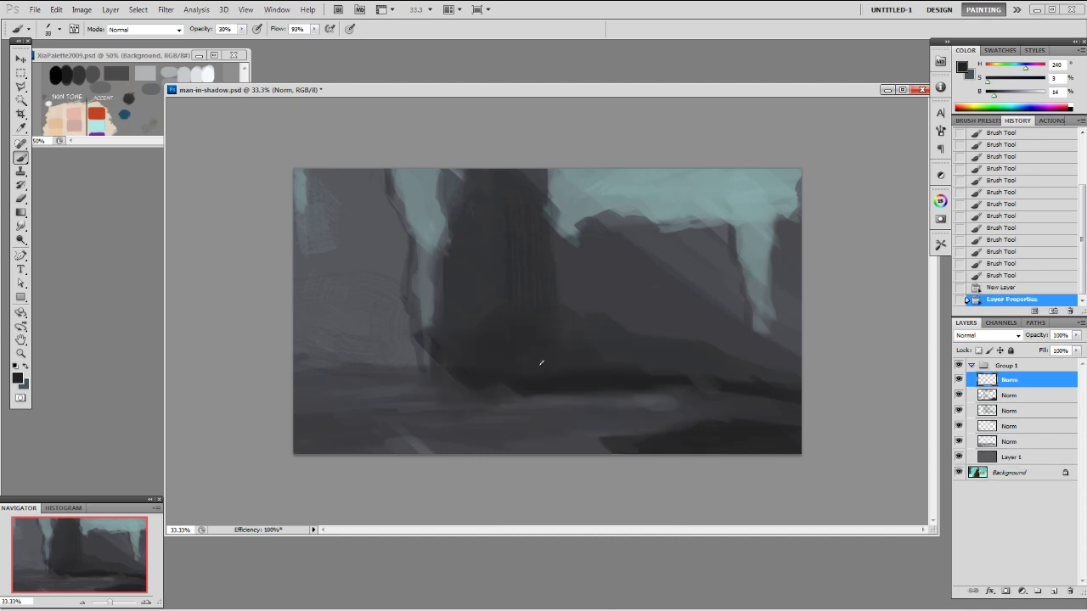
{"action": "left_click", "coordinate": [529, 400], "text": "alt"}
{"action": "mouse_move", "coordinate": [464, 382]}
{"action": "left_mouse_down"}
{"action": "mouse_move", "coordinate": [400, 391]}
{"action": "mouse_move", "coordinate": [499, 381]}
{"action": "left_mouse_up"}
{"action": "key", "text": "ctrl+z"}
{"action": "key", "text": "7"}
{"action": "left_click", "coordinate": [592, 382], "text": "alt"}
{"action": "left_click_drag", "start_coordinate": [592, 382], "coordinate": [552, 387]}
{"action": "mouse_move", "coordinate": [561, 386]}
{"action": "left_mouse_down"}
{"action": "mouse_move", "coordinate": [517, 393]}
{"action": "mouse_move", "coordinate": [556, 392]}
{"action": "left_mouse_up"}
{"action": "left_click_drag", "start_coordinate": [543, 393], "coordinate": [679, 373]}
{"action": "left_click", "coordinate": [594, 382], "text": "alt"}
{"action": "left_click_drag", "start_coordinate": [679, 373], "coordinate": [651, 355]}
- On a new Multiply layer, darken the right half of the scene with a very large soft round brush in sampled dark gray at 50% opacity
{"action": "left_click", "coordinate": [702, 357], "text": "alt"}
{"action": "right_click", "coordinate": [597, 316]}
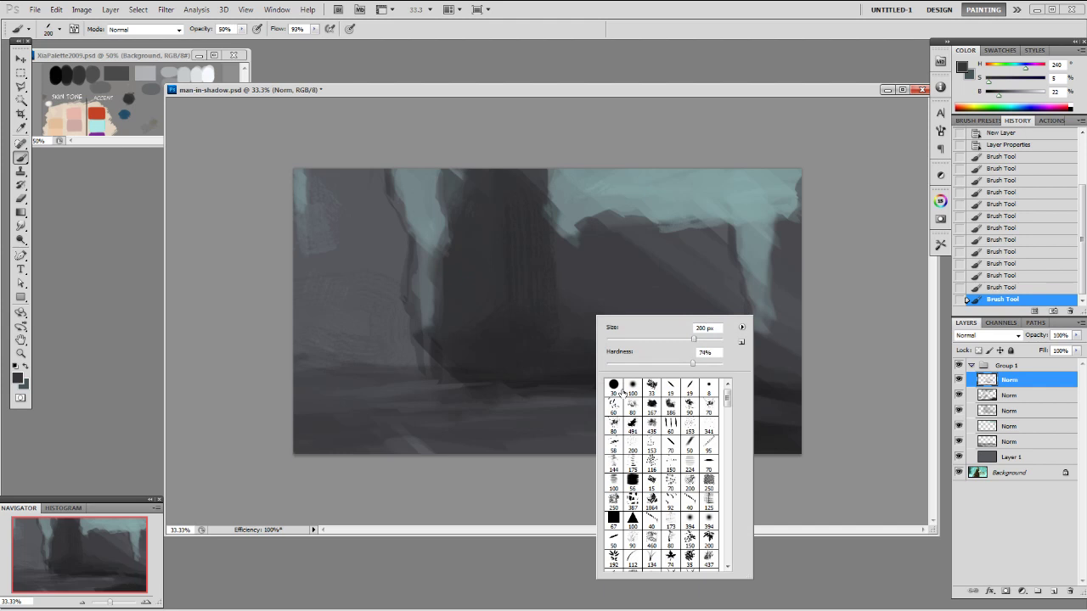
{"action": "double_click", "coordinate": [633, 387]}
{"action": "key", "text": "F3"}
{"action": "key", "text": "bracketright"}
{"action": "key", "text": "bracketright"}
{"action": "key", "text": "bracketright"}
{"action": "key", "text": "bracketright"}
{"action": "key", "text": "bracketright"}
{"action": "key", "text": "bracketright"}
{"action": "key", "text": "bracketright"}
{"action": "key", "text": "bracketright"}
{"action": "key", "text": "bracketright"}
{"action": "key", "text": "bracketright"}
{"action": "key", "text": "bracketright"}
{"action": "key", "text": "bracketright"}
{"action": "key", "text": "bracketright"}
{"action": "key", "text": "bracketright"}
{"action": "key", "text": "bracketright"}
{"action": "key", "text": "bracketright"}
{"action": "key", "text": "bracketright"}
{"action": "key", "text": "bracketright"}
{"action": "key", "text": "bracketright"}
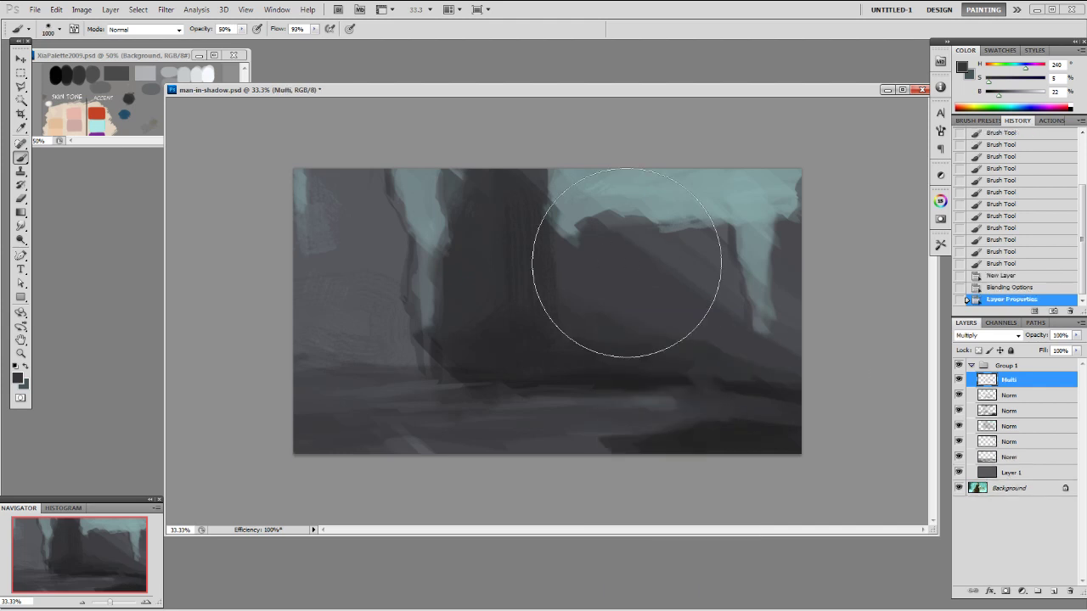
{"action": "mouse_move", "coordinate": [647, 232]}
{"action": "left_mouse_down"}
{"action": "mouse_move", "coordinate": [735, 273]}
{"action": "mouse_move", "coordinate": [621, 223]}
{"action": "mouse_move", "coordinate": [742, 203]}
{"action": "left_mouse_up"}
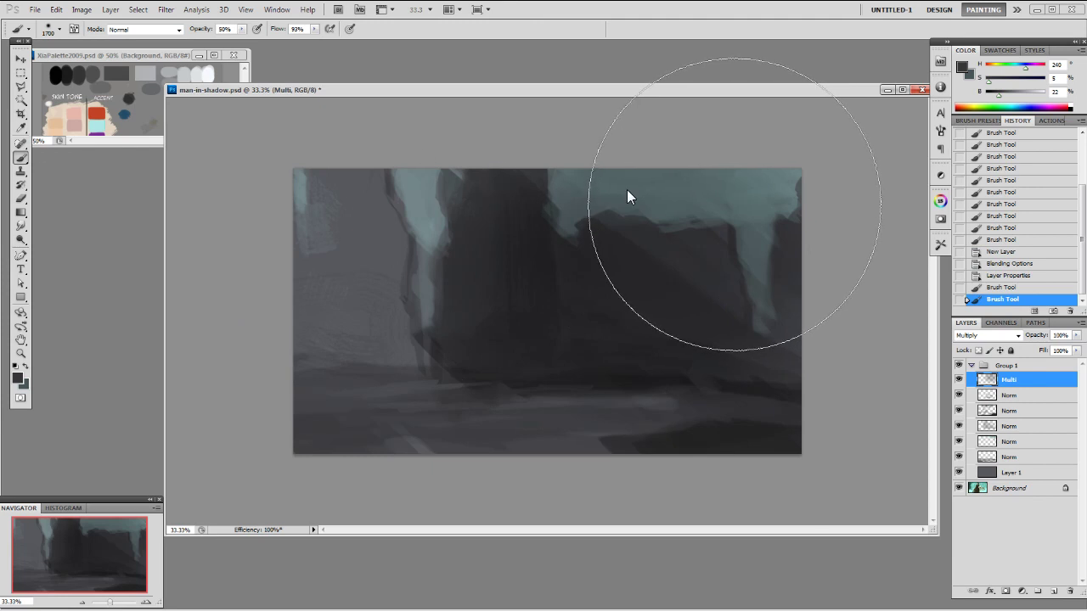
- Erase the Multiply shading from the upper-right cyan patch and its hanging shaft at 50% opacity to bring back the light
{"action": "key", "text": "e"}
{"action": "mouse_move", "coordinate": [599, 193]}
{"action": "left_mouse_down"}
{"action": "mouse_move", "coordinate": [765, 201]}
{"action": "mouse_move", "coordinate": [732, 192]}
{"action": "mouse_move", "coordinate": [709, 202]}
{"action": "mouse_move", "coordinate": [811, 178]}
{"action": "mouse_move", "coordinate": [578, 178]}
{"action": "mouse_move", "coordinate": [573, 203]}
{"action": "mouse_move", "coordinate": [734, 210]}
{"action": "mouse_move", "coordinate": [747, 263]}
{"action": "left_mouse_up"}
{"action": "key", "text": "ctrl+z"}
{"action": "key", "text": "5"}
{"action": "key", "text": "ctrl+z"}
{"action": "left_click_drag", "start_coordinate": [741, 191], "coordinate": [754, 263]}
{"action": "left_click_drag", "start_coordinate": [760, 285], "coordinate": [768, 327]}
{"action": "mouse_move", "coordinate": [771, 183]}
{"action": "left_mouse_down"}
{"action": "mouse_move", "coordinate": [764, 195]}
{"action": "mouse_move", "coordinate": [692, 195]}
{"action": "left_mouse_up"}
{"action": "left_click_drag", "start_coordinate": [692, 191], "coordinate": [653, 196]}
{"action": "left_click_drag", "start_coordinate": [654, 187], "coordinate": [624, 191]}
{"action": "left_click", "coordinate": [420, 160]}
{"action": "left_click", "coordinate": [423, 160]}
{"action": "left_click", "coordinate": [820, 177]}
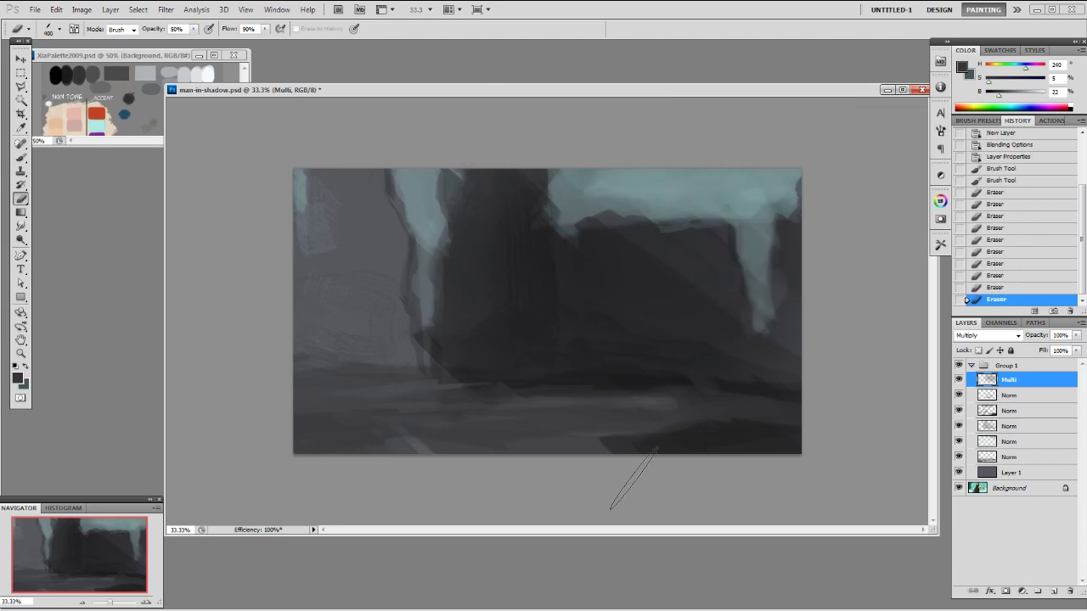
- On a new layer, block in a near-black silhouette of a standing figure in front of the column's left side at 80% opacity
{"action": "left_click", "coordinate": [1052, 592]}
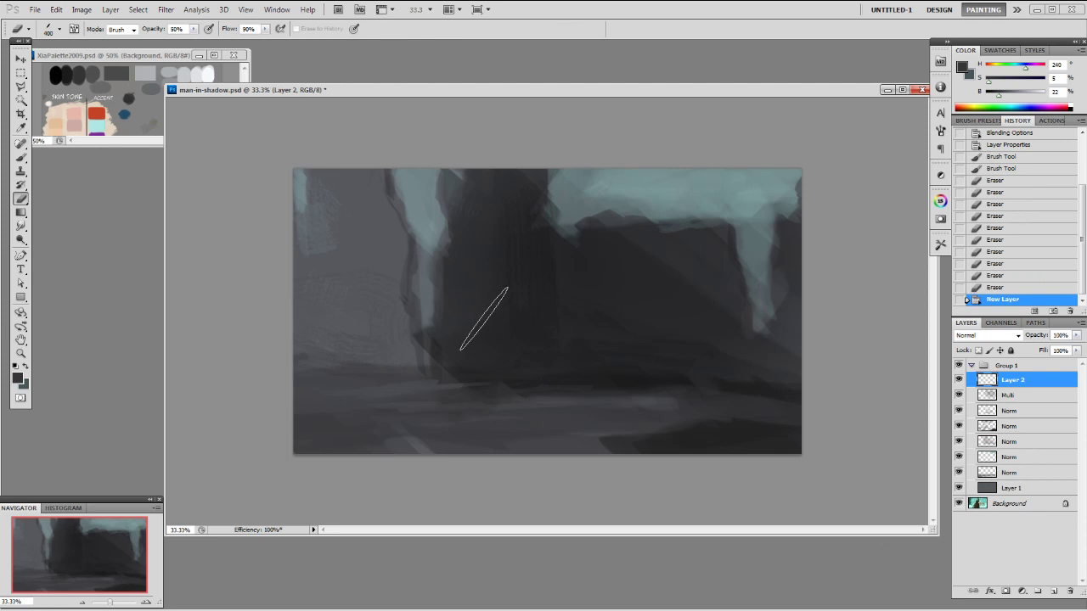
{"action": "key", "text": "b"}
{"action": "right_click", "coordinate": [469, 326]}
{"action": "double_click", "coordinate": [487, 395]}
{"action": "left_click", "coordinate": [601, 328]}
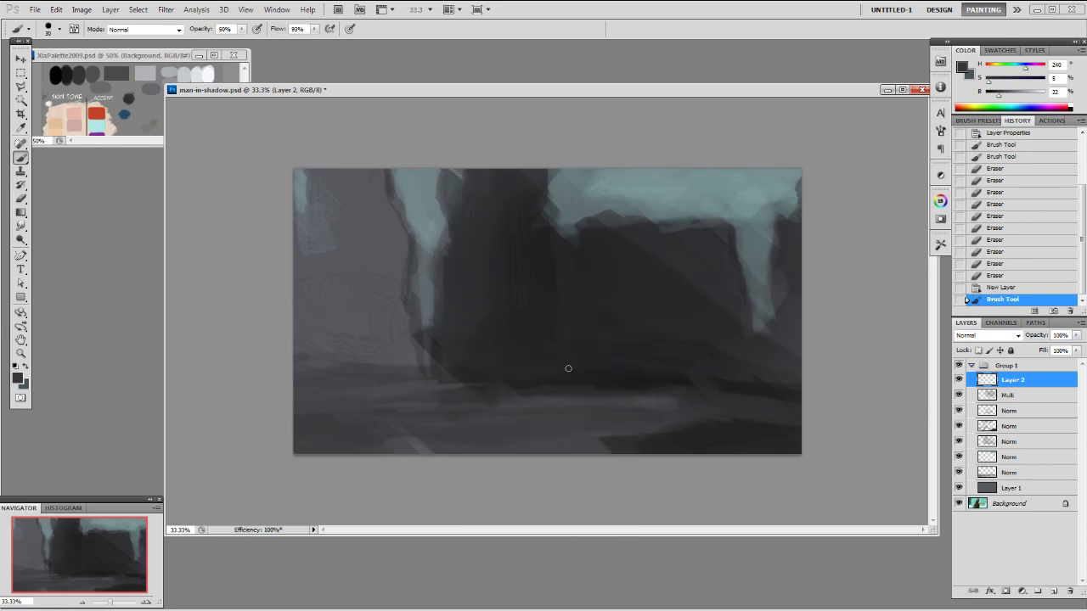
{"action": "right_click", "coordinate": [461, 315]}
{"action": "left_click", "coordinate": [518, 392]}
{"action": "left_click", "coordinate": [704, 315]}
{"action": "key", "text": "8"}
{"action": "mouse_move", "coordinate": [465, 275]}
{"action": "left_mouse_down"}
{"action": "mouse_move", "coordinate": [442, 318]}
{"action": "mouse_move", "coordinate": [446, 283]}
{"action": "left_mouse_up"}
{"action": "key", "text": "ctrl+z"}
{"action": "mouse_move", "coordinate": [446, 236]}
{"action": "left_mouse_down"}
{"action": "mouse_move", "coordinate": [433, 270]}
{"action": "mouse_move", "coordinate": [441, 253]}
{"action": "mouse_move", "coordinate": [450, 306]}
{"action": "mouse_move", "coordinate": [432, 329]}
{"action": "mouse_move", "coordinate": [464, 317]}
{"action": "mouse_move", "coordinate": [468, 369]}
{"action": "left_mouse_up"}
{"action": "mouse_move", "coordinate": [443, 295]}
{"action": "left_mouse_down"}
{"action": "mouse_move", "coordinate": [454, 378]}
{"action": "mouse_move", "coordinate": [427, 439]}
{"action": "mouse_move", "coordinate": [495, 436]}
{"action": "left_mouse_up"}
- Erase around the top and sides of the figure's head to give it a cleaner rounded shape
{"action": "key", "text": "e"}
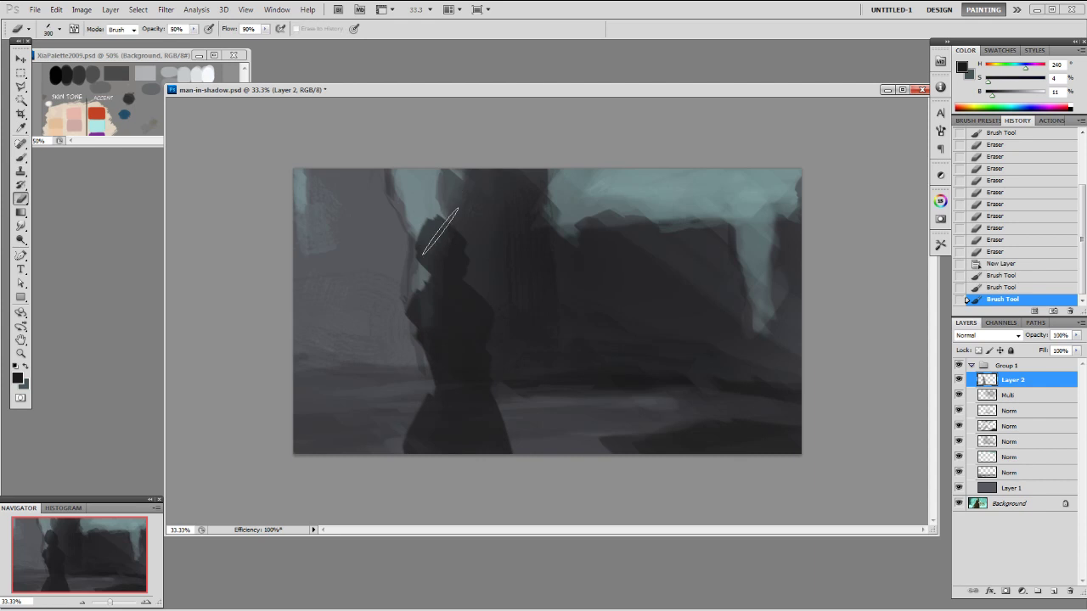
{"action": "left_click_drag", "start_coordinate": [430, 218], "coordinate": [459, 228]}
{"action": "mouse_move", "coordinate": [450, 218]}
{"action": "left_mouse_down"}
{"action": "mouse_move", "coordinate": [476, 224]}
{"action": "mouse_move", "coordinate": [469, 253]}
{"action": "left_mouse_up"}
{"action": "mouse_move", "coordinate": [472, 237]}
{"action": "left_mouse_down"}
{"action": "mouse_move", "coordinate": [470, 265]}
{"action": "mouse_move", "coordinate": [472, 213]}
{"action": "mouse_move", "coordinate": [446, 222]}
{"action": "left_mouse_up"}
{"action": "key", "text": "["}
- Paint the figure's shoulders, arms and a long rifle pointing toward the canvas's left edge, and trim the rifle's outline with the eraser
{"action": "key", "text": "b"}
{"action": "mouse_move", "coordinate": [413, 307]}
{"action": "left_mouse_down"}
{"action": "mouse_move", "coordinate": [376, 349]}
{"action": "mouse_move", "coordinate": [363, 348]}
{"action": "mouse_move", "coordinate": [419, 327]}
{"action": "left_mouse_up"}
{"action": "left_click_drag", "start_coordinate": [504, 351], "coordinate": [449, 354]}
{"action": "mouse_move", "coordinate": [449, 354]}
{"action": "left_mouse_down"}
{"action": "mouse_move", "coordinate": [487, 349]}
{"action": "mouse_move", "coordinate": [427, 362]}
{"action": "mouse_move", "coordinate": [407, 348]}
{"action": "left_mouse_up"}
{"action": "mouse_move", "coordinate": [406, 346]}
{"action": "left_mouse_down"}
{"action": "mouse_move", "coordinate": [384, 333]}
{"action": "mouse_move", "coordinate": [374, 344]}
{"action": "left_mouse_up"}
{"action": "key", "text": "e"}
{"action": "left_click_drag", "start_coordinate": [374, 339], "coordinate": [399, 361]}
{"action": "mouse_move", "coordinate": [350, 319]}
{"action": "left_mouse_down"}
{"action": "mouse_move", "coordinate": [393, 361]}
{"action": "mouse_move", "coordinate": [399, 341]}
{"action": "mouse_move", "coordinate": [303, 367]}
{"action": "left_mouse_up"}
- Build up the figure's forearm beneath the rifle, its left-side shoulder and the base of its neck with dark strokes
{"action": "key", "text": "b"}
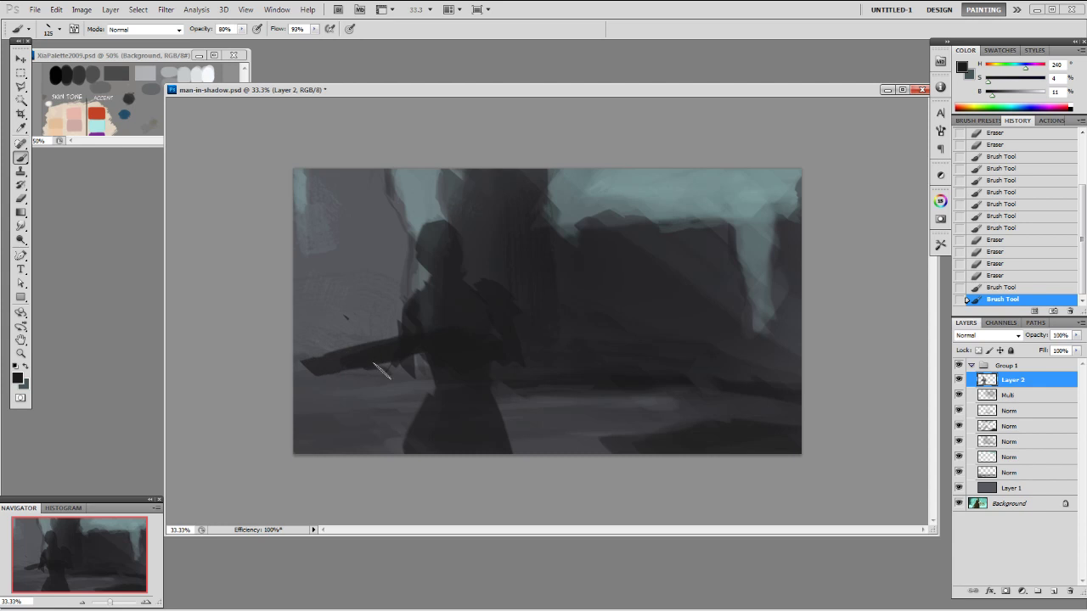
{"action": "left_click_drag", "start_coordinate": [396, 370], "coordinate": [415, 368]}
{"action": "left_click_drag", "start_coordinate": [415, 325], "coordinate": [401, 317]}
{"action": "mouse_move", "coordinate": [400, 318]}
{"action": "left_mouse_down"}
{"action": "mouse_move", "coordinate": [417, 296]}
{"action": "mouse_move", "coordinate": [404, 322]}
{"action": "left_mouse_up"}
{"action": "mouse_move", "coordinate": [465, 269]}
{"action": "left_mouse_down"}
{"action": "mouse_move", "coordinate": [457, 282]}
{"action": "mouse_move", "coordinate": [424, 287]}
{"action": "left_mouse_up"}
- Trim the outline of the figure's head with a 60 px eraser at full opacity
{"action": "key", "text": "e"}
{"action": "mouse_move", "coordinate": [420, 236]}
{"action": "left_mouse_down"}
{"action": "mouse_move", "coordinate": [422, 271]}
{"action": "mouse_move", "coordinate": [415, 246]}
{"action": "mouse_move", "coordinate": [436, 217]}
{"action": "left_mouse_up"}
{"action": "key", "text": "ctrl+z"}
{"action": "key", "text": "bracketleft"}
{"action": "key", "text": "bracketleft"}
{"action": "key", "text": "bracketleft"}
{"action": "key", "text": "bracketleft"}
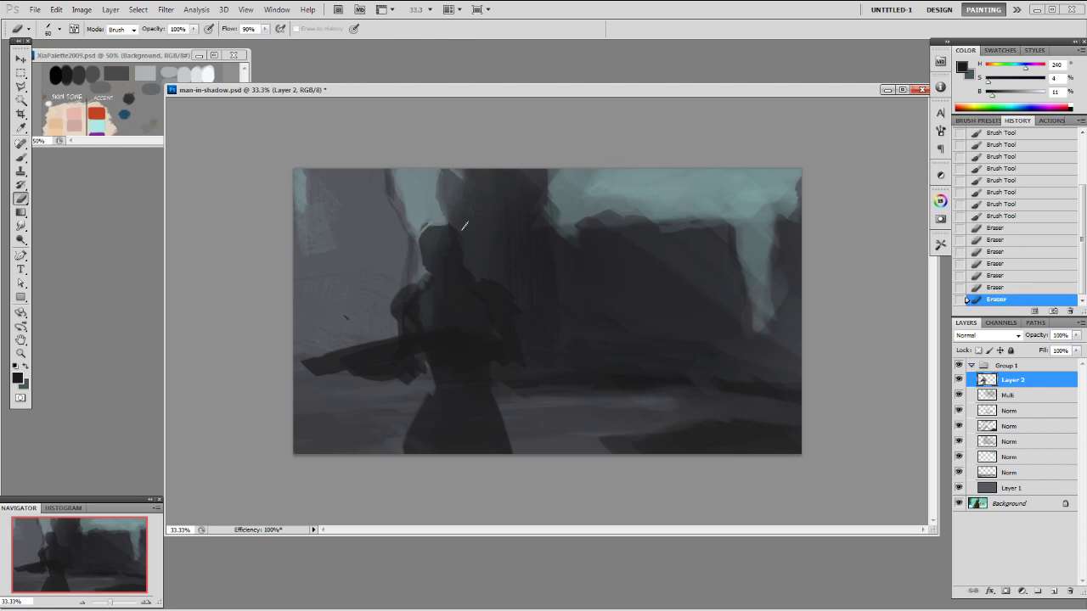
- Paint bulkier hip and thigh shapes on the figure and add thin slanted details along the front of the rifle
{"action": "key", "text": "b"}
{"action": "left_click_drag", "start_coordinate": [506, 442], "coordinate": [496, 407]}
{"action": "left_click_drag", "start_coordinate": [497, 407], "coordinate": [501, 433]}
{"action": "mouse_move", "coordinate": [421, 393]}
{"action": "left_mouse_down"}
{"action": "mouse_move", "coordinate": [408, 427]}
{"action": "mouse_move", "coordinate": [438, 401]}
{"action": "left_mouse_up"}
{"action": "key", "text": "ctrl+z"}
{"action": "left_click_drag", "start_coordinate": [437, 390], "coordinate": [447, 409]}
{"action": "left_click_drag", "start_coordinate": [494, 446], "coordinate": [510, 431]}
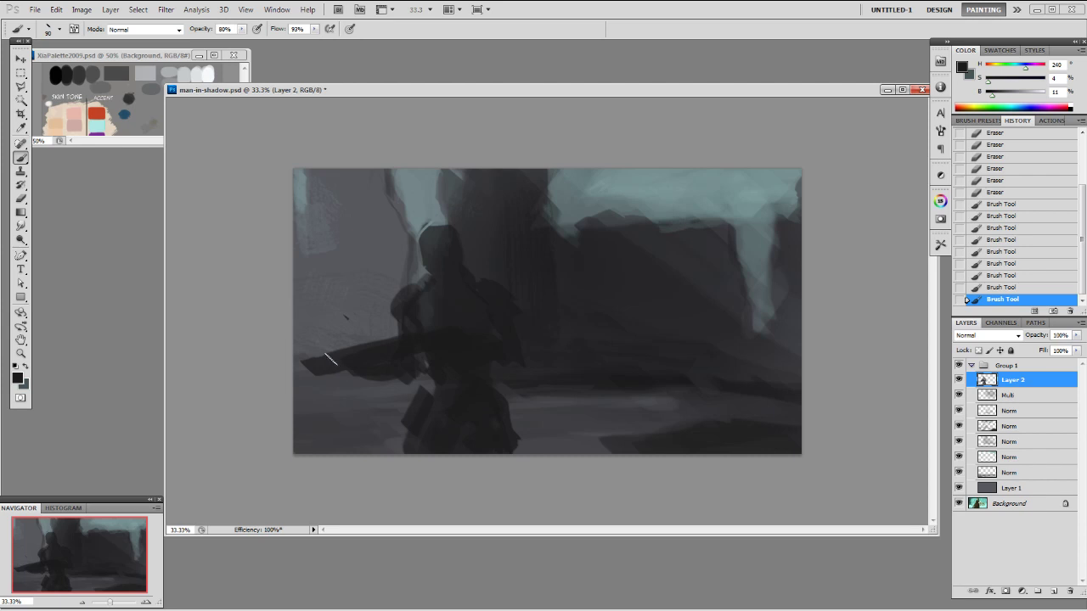
{"action": "key", "text": "e"}
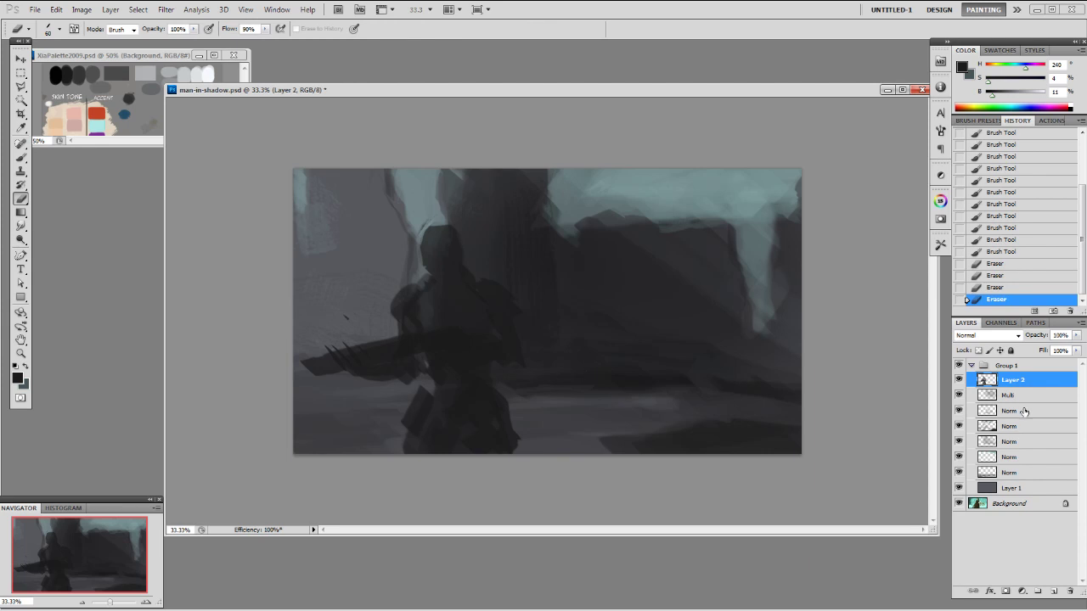
- On the Normal layer three below the figure, darken the band where the wall meets the ground right of the figure
{"action": "key", "text": "alt+bracketleft"}
{"action": "key", "text": "alt+bracketleft"}
{"action": "key", "text": "alt+bracketleft"}
{"action": "left_click", "coordinate": [487, 382]}
{"action": "key", "text": "Return"}
{"action": "key", "text": "b"}
{"action": "left_click_drag", "start_coordinate": [557, 363], "coordinate": [813, 379]}
- Soften and darken the wall base and ground with a 600 px splatter brush at 30% opacity, finishing with a 50 px brush touch-up
{"action": "right_click", "coordinate": [752, 373]}
{"action": "double_click", "coordinate": [800, 472]}
{"action": "key", "text": "bracketright"}
{"action": "key", "text": "bracketright"}
{"action": "left_click", "coordinate": [590, 343]}
{"action": "mouse_move", "coordinate": [595, 349]}
{"action": "left_mouse_down"}
{"action": "mouse_move", "coordinate": [655, 368]}
{"action": "mouse_move", "coordinate": [724, 363]}
{"action": "left_mouse_up"}
{"action": "left_click", "coordinate": [500, 374]}
{"action": "left_click_drag", "start_coordinate": [556, 318], "coordinate": [821, 379]}
{"action": "mouse_move", "coordinate": [720, 387]}
{"action": "left_mouse_down"}
{"action": "mouse_move", "coordinate": [359, 405]}
{"action": "mouse_move", "coordinate": [291, 391]}
{"action": "left_mouse_up"}
{"action": "mouse_move", "coordinate": [305, 391]}
{"action": "left_mouse_down"}
{"action": "mouse_move", "coordinate": [431, 390]}
{"action": "mouse_move", "coordinate": [302, 392]}
{"action": "left_mouse_up"}
{"action": "left_click_drag", "start_coordinate": [800, 423], "coordinate": [705, 421]}
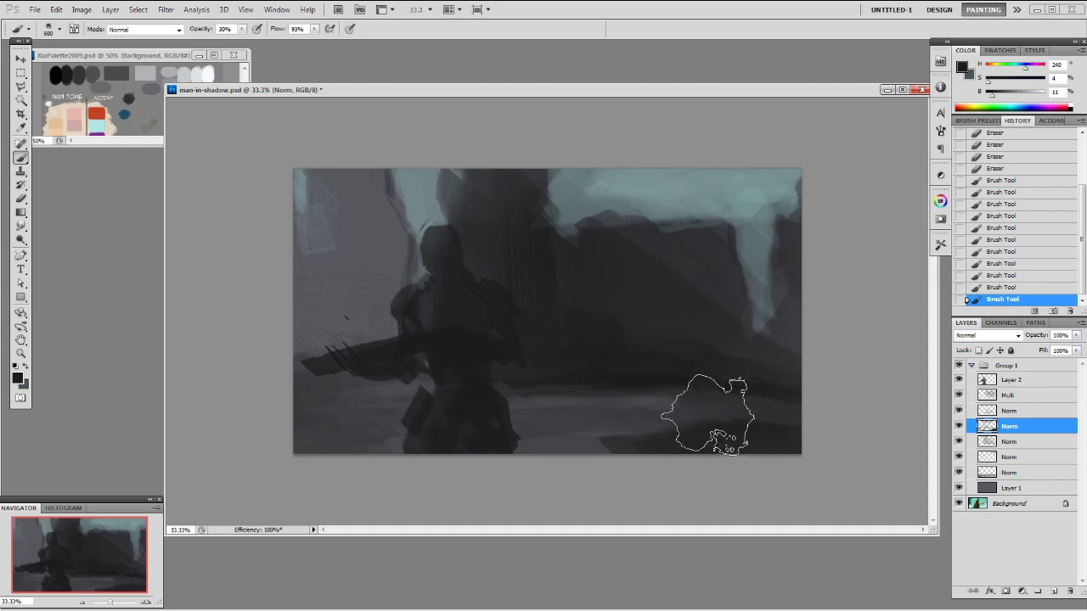
{"action": "right_click", "coordinate": [701, 413]}
{"action": "left_click", "coordinate": [803, 441]}
{"action": "left_click", "coordinate": [592, 378]}
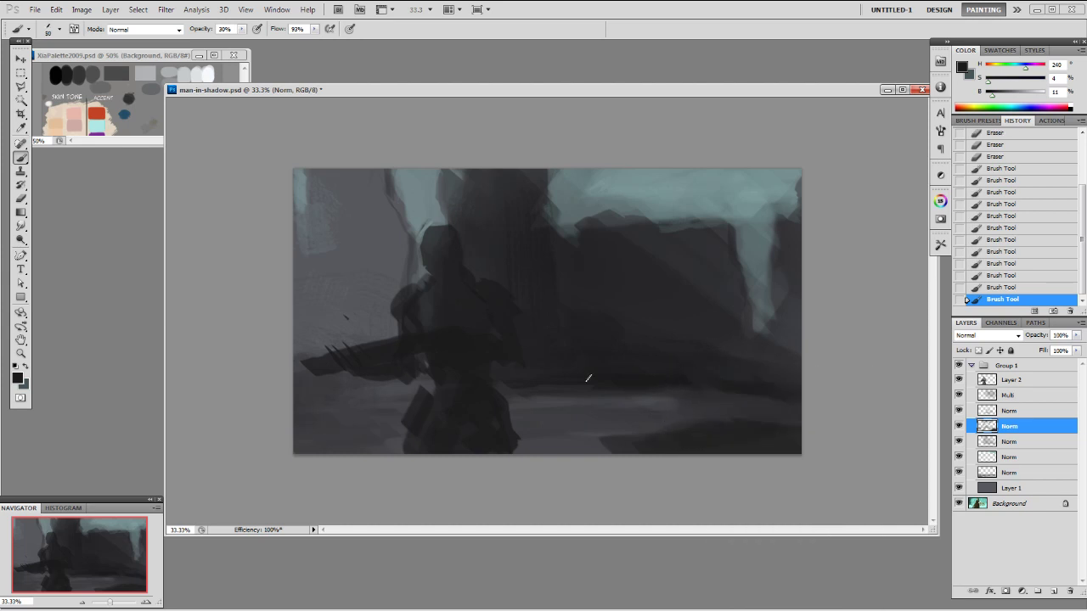
- On a new Normal layer directly above the Multiply layer, paint a dark shadow across the ground right of the figure at 50% opacity
{"action": "left_click", "coordinate": [1017, 395]}
{"action": "key", "text": "ctrl+shift+alt+n"}
{"action": "key", "text": "5"}
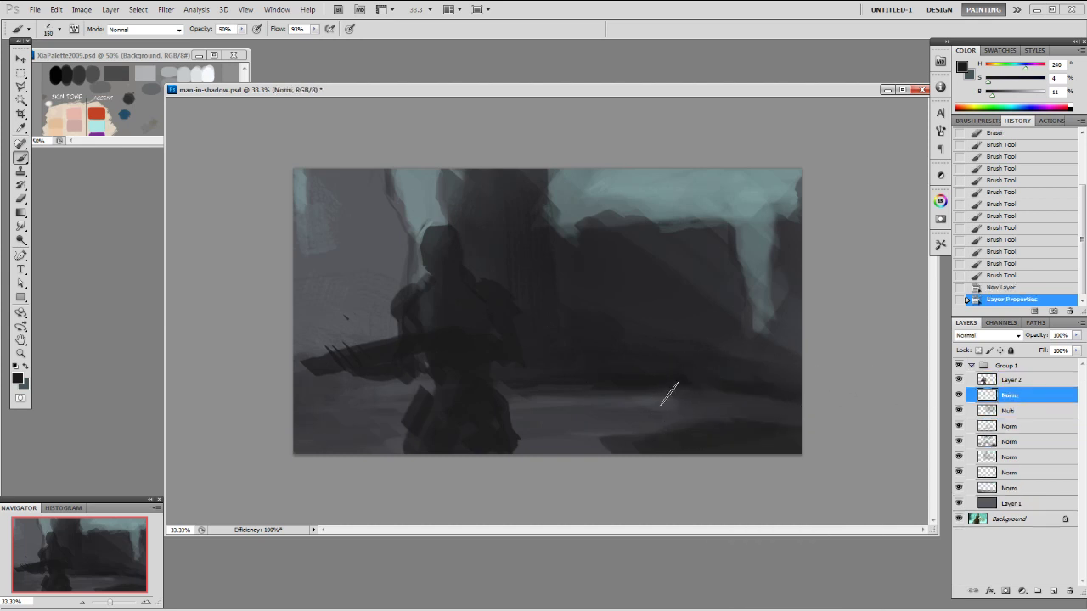
{"action": "key", "text": "bracketleft"}
{"action": "key", "text": "bracketleft"}
{"action": "left_click_drag", "start_coordinate": [592, 408], "coordinate": [791, 403]}
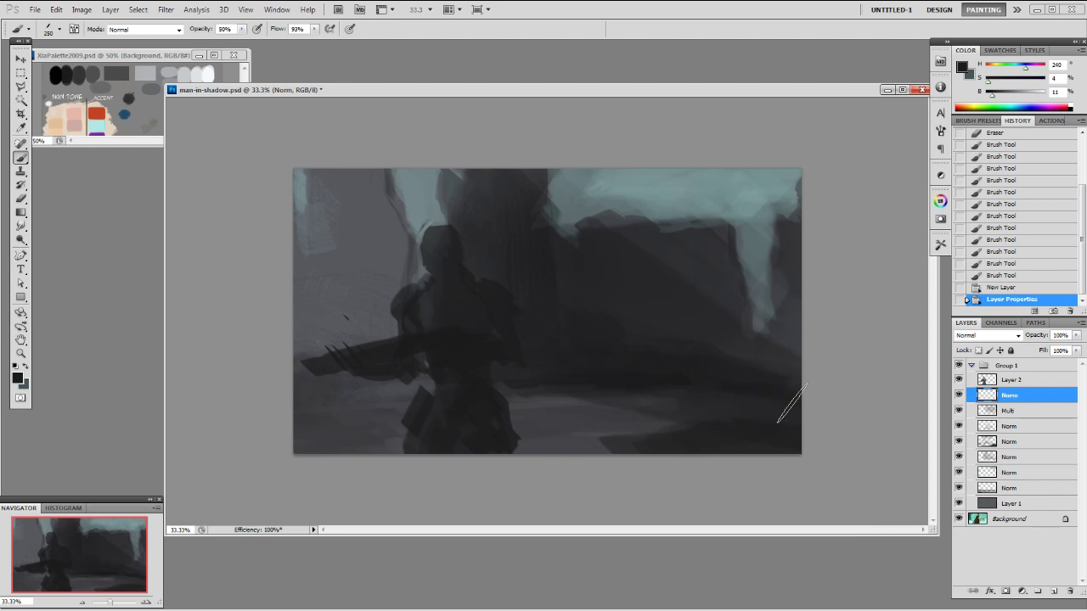
- Erase thin streaks from the new ground shadow with a 90 px eraser at 50% opacity to break up its edges
{"action": "left_click", "coordinate": [684, 387]}
{"action": "key", "text": "e"}
{"action": "left_click_drag", "start_coordinate": [666, 415], "coordinate": [585, 402]}
{"action": "mouse_move", "coordinate": [578, 399]}
{"action": "left_mouse_down"}
{"action": "mouse_move", "coordinate": [532, 392]}
{"action": "mouse_move", "coordinate": [577, 399]}
{"action": "left_mouse_up"}
{"action": "left_click_drag", "start_coordinate": [585, 404], "coordinate": [636, 412]}
{"action": "mouse_move", "coordinate": [654, 425]}
{"action": "left_mouse_down"}
{"action": "mouse_move", "coordinate": [710, 440]}
{"action": "mouse_move", "coordinate": [755, 429]}
{"action": "left_mouse_up"}
{"action": "mouse_move", "coordinate": [755, 424]}
{"action": "left_mouse_down"}
{"action": "mouse_move", "coordinate": [807, 414]}
{"action": "mouse_move", "coordinate": [752, 419]}
{"action": "left_mouse_up"}
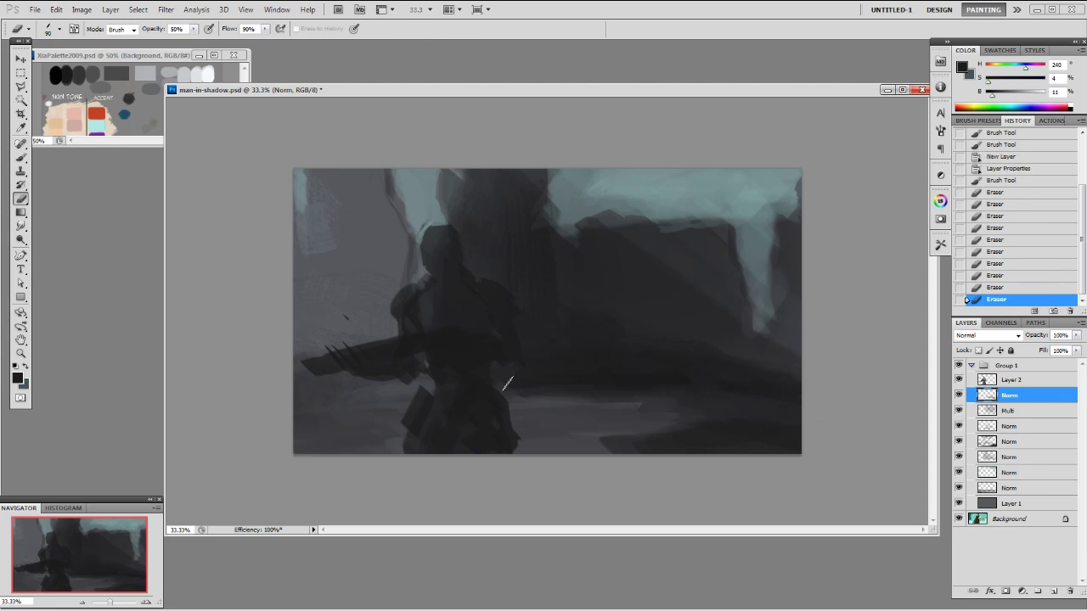
- Darken the wall and ground around the rifle at the canvas's left side, lowering the brush to 20% opacity for the final strokes
{"action": "key", "text": "b"}
{"action": "left_click_drag", "start_coordinate": [311, 355], "coordinate": [286, 317]}
{"action": "mouse_move", "coordinate": [314, 341]}
{"action": "left_mouse_down"}
{"action": "mouse_move", "coordinate": [365, 359]}
{"action": "mouse_move", "coordinate": [320, 389]}
{"action": "left_mouse_up"}
{"action": "mouse_move", "coordinate": [322, 387]}
{"action": "left_mouse_down"}
{"action": "mouse_move", "coordinate": [344, 391]}
{"action": "mouse_move", "coordinate": [313, 353]}
{"action": "mouse_move", "coordinate": [314, 322]}
{"action": "left_mouse_up"}
{"action": "key", "text": "2"}
{"action": "left_click_drag", "start_coordinate": [389, 345], "coordinate": [304, 343]}
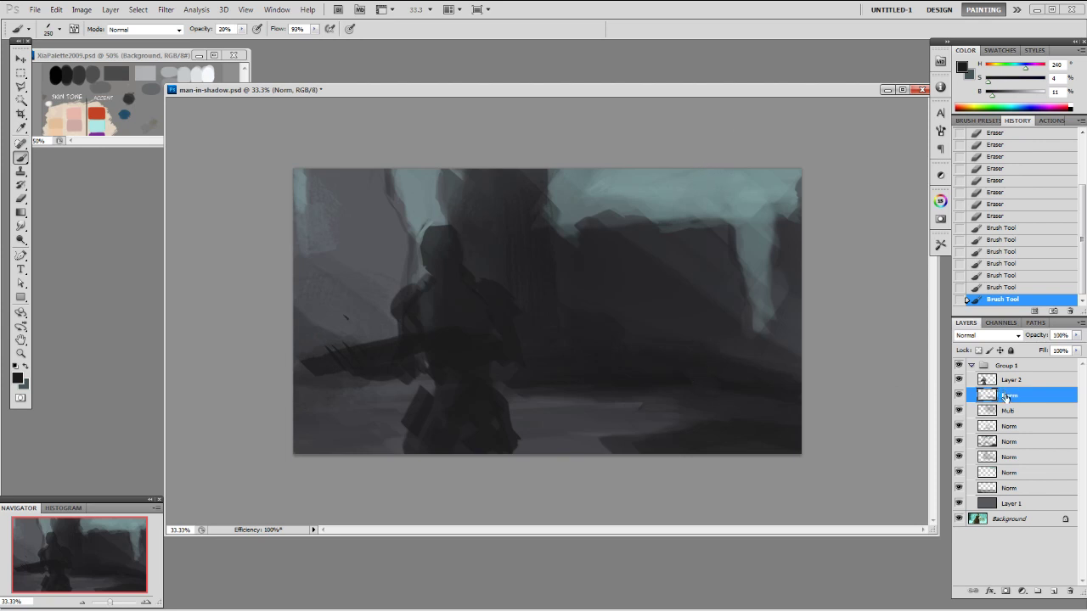
- On a new Normal layer below the figure, block in a dark column with lighter grey edge strokes along the canvas's right side at 90% opacity
{"action": "key", "text": "ctrl+shift+alt+n"}
{"action": "left_click", "coordinate": [384, 237], "text": "alt"}
{"action": "left_click", "coordinate": [743, 388], "text": "alt"}
{"action": "key", "text": "9"}
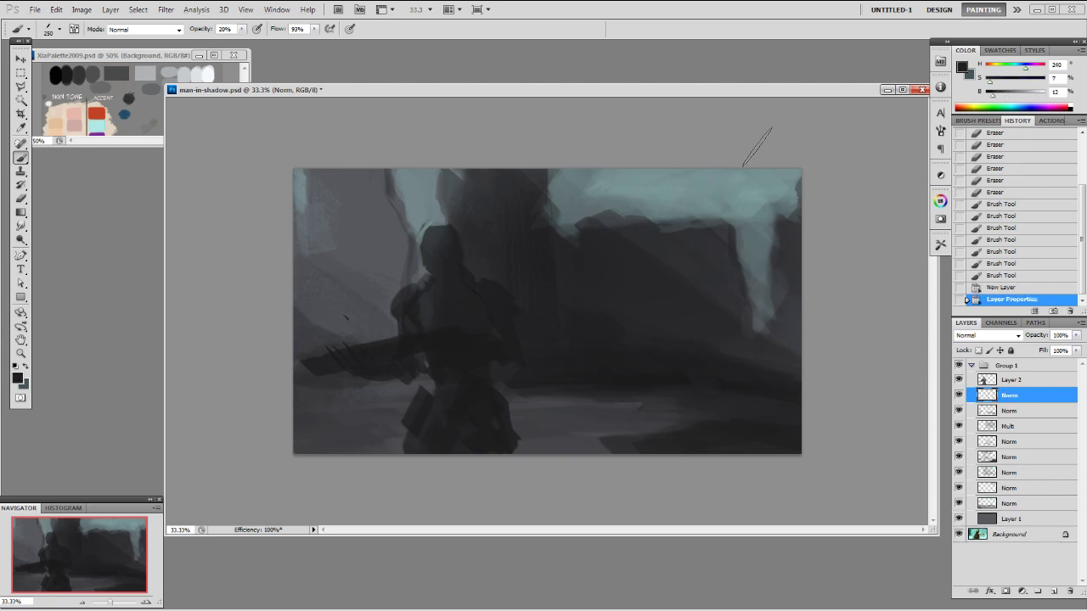
{"action": "left_click_drag", "start_coordinate": [764, 149], "coordinate": [757, 494]}
{"action": "mouse_move", "coordinate": [745, 141]}
{"action": "left_mouse_down"}
{"action": "mouse_move", "coordinate": [744, 333]}
{"action": "mouse_move", "coordinate": [789, 297]}
{"action": "mouse_move", "coordinate": [770, 265]}
{"action": "mouse_move", "coordinate": [803, 320]}
{"action": "mouse_move", "coordinate": [764, 395]}
{"action": "left_mouse_up"}
{"action": "key", "text": "ctrl+z"}
{"action": "left_click", "coordinate": [326, 332], "text": "alt"}
{"action": "mouse_move", "coordinate": [722, 177]}
{"action": "left_mouse_down"}
{"action": "mouse_move", "coordinate": [722, 462]}
{"action": "mouse_move", "coordinate": [735, 450]}
{"action": "left_mouse_up"}
{"action": "left_click", "coordinate": [766, 377], "text": "alt"}
{"action": "left_click_drag", "start_coordinate": [766, 377], "coordinate": [762, 429]}
{"action": "left_click", "coordinate": [782, 318], "text": "alt"}
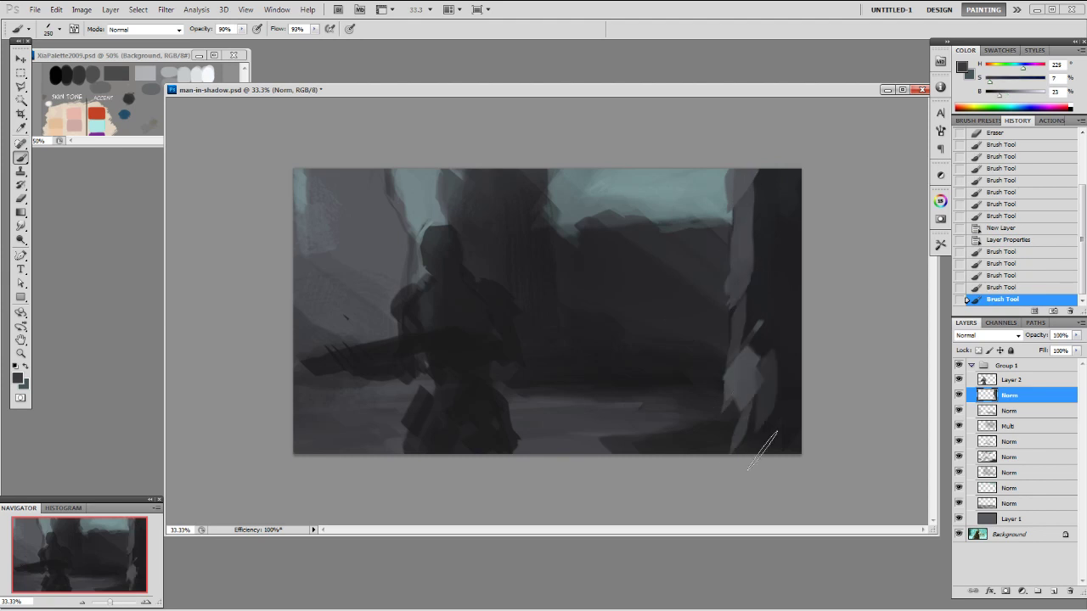
- Shape the column's upper inner edge with dark and grey strokes, undoing the last one
{"action": "mouse_move", "coordinate": [756, 186]}
{"action": "left_mouse_down"}
{"action": "mouse_move", "coordinate": [749, 257]}
{"action": "mouse_move", "coordinate": [733, 159]}
{"action": "mouse_move", "coordinate": [735, 212]}
{"action": "left_mouse_up"}
{"action": "left_click", "coordinate": [762, 224]}
{"action": "left_click", "coordinate": [736, 252], "text": "alt"}
{"action": "mouse_move", "coordinate": [739, 262]}
{"action": "left_mouse_down"}
{"action": "mouse_move", "coordinate": [730, 159]}
{"action": "mouse_move", "coordinate": [746, 255]}
{"action": "mouse_move", "coordinate": [735, 228]}
{"action": "left_mouse_up"}
{"action": "key", "text": "ctrl+z"}
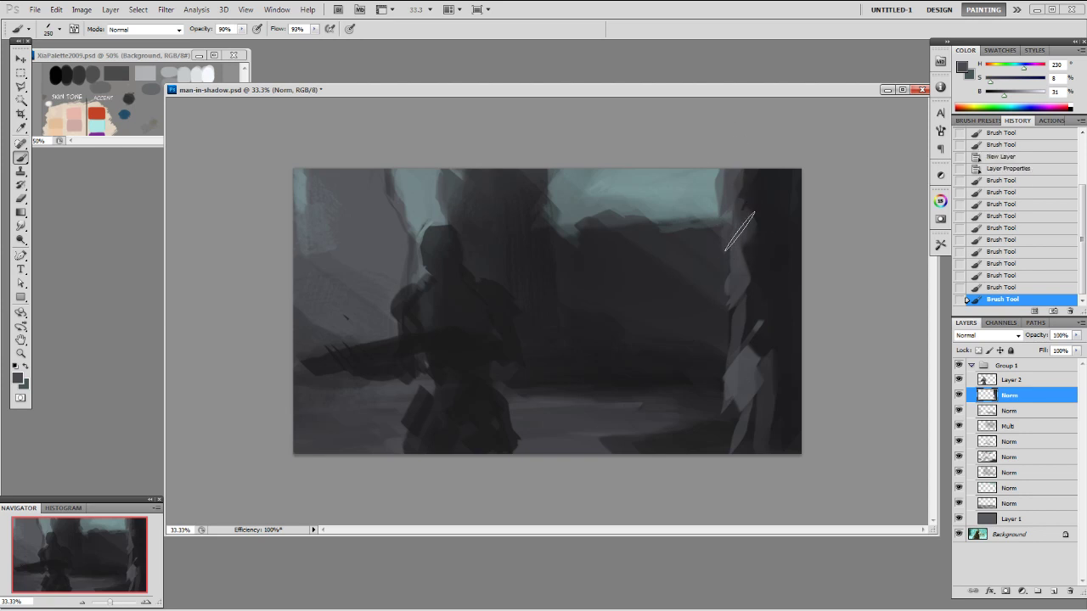
- Raise the grey to 44% brightness and paint thin highlights along the column's inner edge with a 35 px brush at 70% opacity
{"action": "left_click_drag", "start_coordinate": [1003, 94], "coordinate": [1011, 94]}
{"action": "left_click_drag", "start_coordinate": [728, 195], "coordinate": [735, 254]}
{"action": "key", "text": "ctrl+z"}
{"action": "key", "text": "bracketleft"}
{"action": "key", "text": "bracketleft"}
{"action": "key", "text": "bracketleft"}
{"action": "key", "text": "bracketleft"}
{"action": "key", "text": "bracketleft"}
{"action": "key", "text": "bracketleft"}
{"action": "key", "text": "bracketleft"}
{"action": "key", "text": "bracketleft"}
{"action": "key", "text": "bracketleft"}
{"action": "key", "text": "bracketleft"}
{"action": "key", "text": "bracketleft"}
{"action": "key", "text": "bracketleft"}
{"action": "key", "text": "bracketleft"}
{"action": "key", "text": "7"}
{"action": "left_click_drag", "start_coordinate": [732, 188], "coordinate": [727, 215]}
{"action": "left_click_drag", "start_coordinate": [736, 318], "coordinate": [736, 337]}
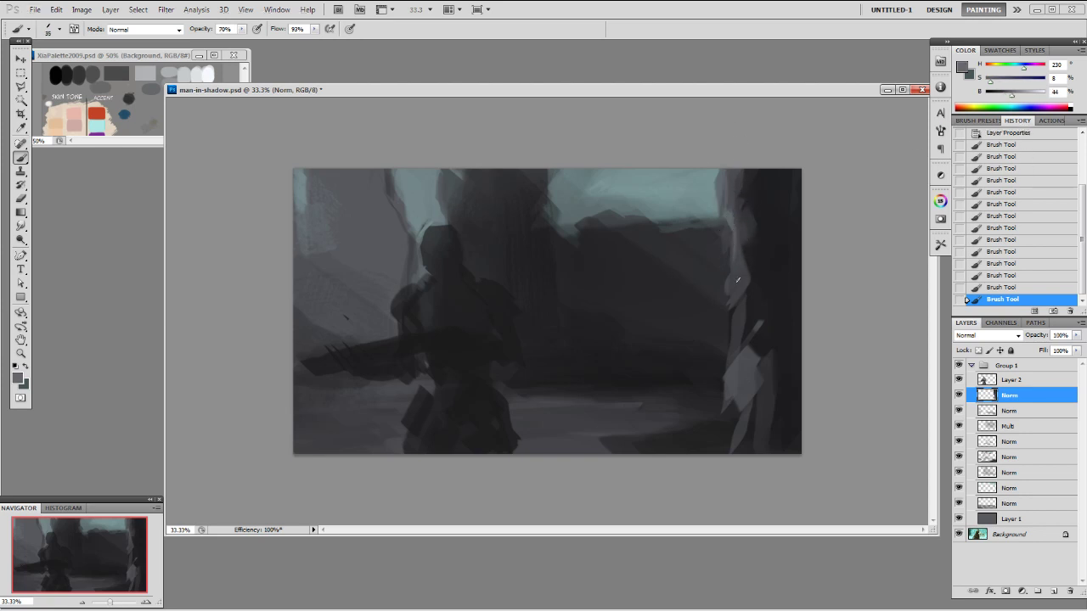
{"action": "left_click_drag", "start_coordinate": [736, 243], "coordinate": [740, 227]}
- Deepen the column's shadow side with sampled dark grey and a different brush tip at 125 px and 70% opacity
{"action": "left_click", "coordinate": [741, 298], "text": "alt"}
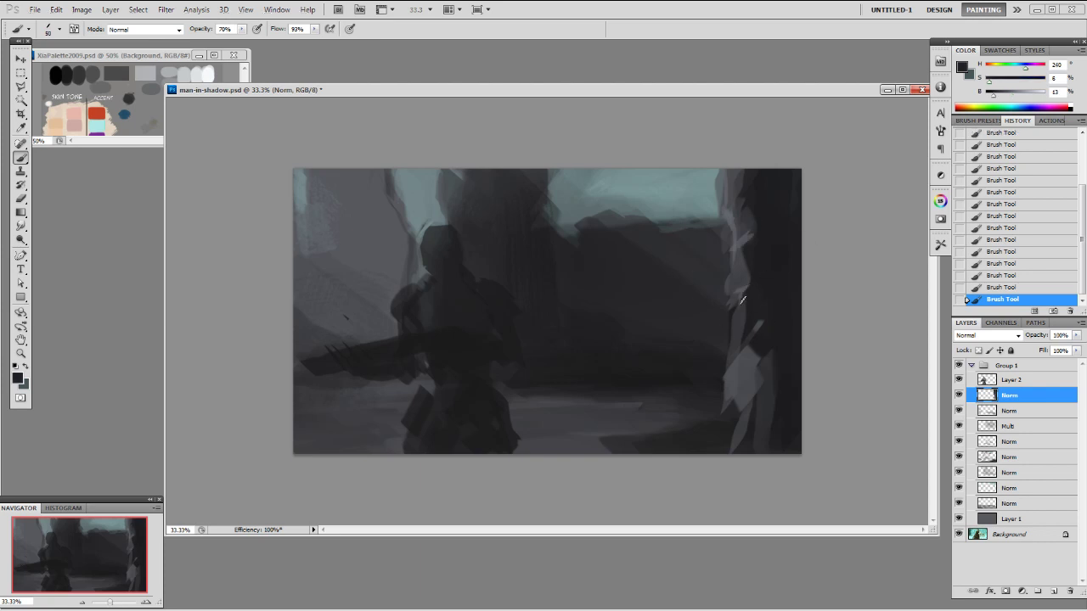
{"action": "right_click", "coordinate": [743, 305]}
{"action": "double_click", "coordinate": [867, 393]}
{"action": "key", "text": "bracketright"}
{"action": "key", "text": "bracketright"}
{"action": "key", "text": "bracketright"}
{"action": "key", "text": "bracketright"}
{"action": "key", "text": "bracketright"}
{"action": "key", "text": "bracketright"}
{"action": "key", "text": "bracketright"}
{"action": "key", "text": "bracketright"}
{"action": "key", "text": "bracketright"}
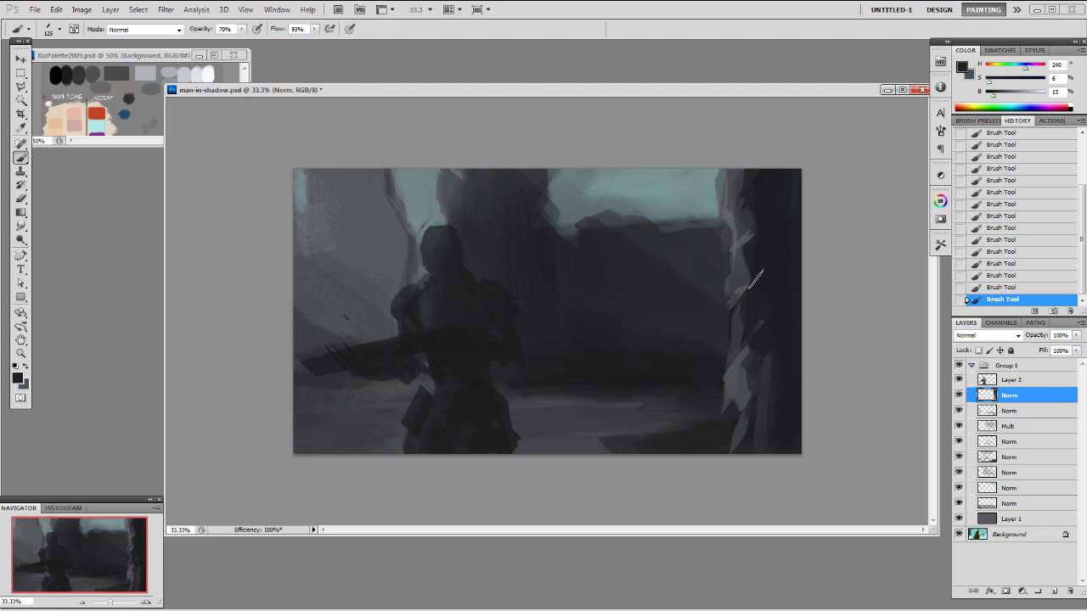
- Erase along the column's upper inner edge to straighten it, and repaint its light and dark planes down to the base
{"action": "key", "text": "e"}
{"action": "left_click_drag", "start_coordinate": [705, 191], "coordinate": [711, 184]}
{"action": "left_click_drag", "start_coordinate": [712, 184], "coordinate": [723, 290]}
{"action": "key", "text": "b"}
{"action": "left_click", "coordinate": [733, 180], "text": "alt"}
{"action": "left_click_drag", "start_coordinate": [734, 180], "coordinate": [743, 270]}
{"action": "left_click", "coordinate": [743, 336], "text": "alt"}
{"action": "left_click_drag", "start_coordinate": [742, 311], "coordinate": [766, 445]}
{"action": "left_click", "coordinate": [764, 337], "text": "alt"}
{"action": "mouse_move", "coordinate": [760, 445]}
{"action": "left_mouse_down"}
{"action": "mouse_move", "coordinate": [759, 413]}
{"action": "mouse_move", "coordinate": [723, 482]}
{"action": "left_mouse_up"}
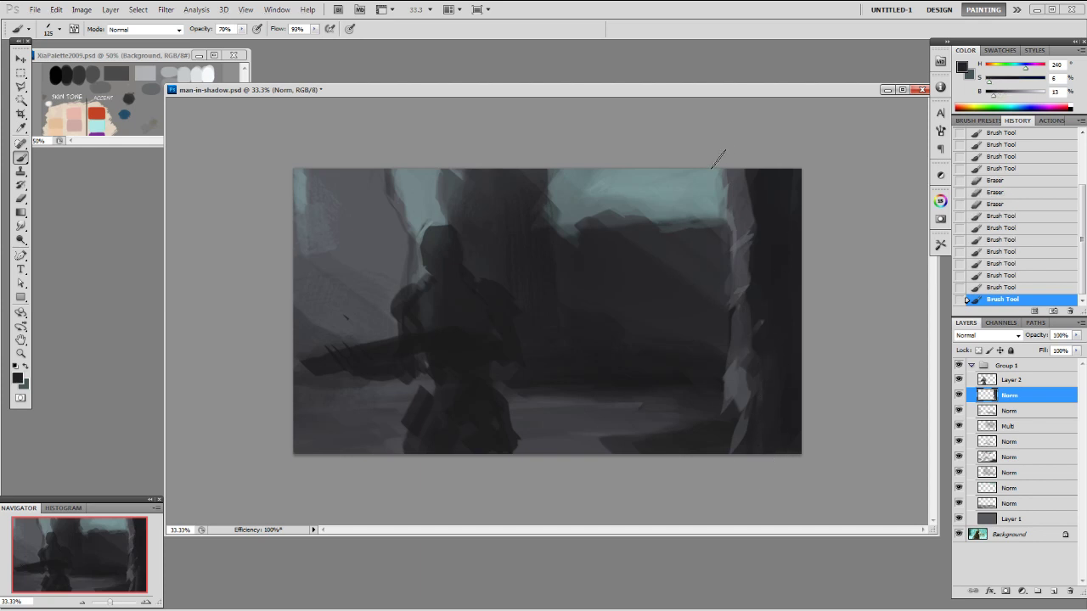
- Erase a hollow into the lower inner side of the column with an enlarged eraser at 90% opacity
{"action": "key", "text": "e"}
{"action": "key", "text": "ctrl+z"}
{"action": "key", "text": "9"}
{"action": "mouse_move", "coordinate": [764, 366]}
{"action": "left_mouse_down"}
{"action": "mouse_move", "coordinate": [725, 324]}
{"action": "mouse_move", "coordinate": [740, 320]}
{"action": "mouse_move", "coordinate": [725, 316]}
{"action": "mouse_move", "coordinate": [749, 381]}
{"action": "mouse_move", "coordinate": [759, 379]}
{"action": "mouse_move", "coordinate": [717, 376]}
{"action": "mouse_move", "coordinate": [768, 341]}
{"action": "mouse_move", "coordinate": [743, 398]}
{"action": "mouse_move", "coordinate": [753, 390]}
{"action": "mouse_move", "coordinate": [772, 350]}
{"action": "mouse_move", "coordinate": [747, 316]}
{"action": "mouse_move", "coordinate": [751, 351]}
{"action": "left_mouse_up"}
{"action": "key", "text": "bracketright"}
{"action": "key", "text": "bracketright"}
{"action": "key", "text": "bracketright"}
- Paint a grey rim along the hollowed lower edge of the column
{"action": "key", "text": "b"}
{"action": "left_click", "coordinate": [752, 268], "text": "alt"}
{"action": "mouse_move", "coordinate": [752, 420]}
{"action": "left_mouse_down"}
{"action": "mouse_move", "coordinate": [777, 382]}
{"action": "mouse_move", "coordinate": [765, 402]}
{"action": "left_mouse_up"}
{"action": "mouse_move", "coordinate": [782, 366]}
{"action": "left_mouse_down"}
{"action": "mouse_move", "coordinate": [776, 320]}
{"action": "mouse_move", "coordinate": [745, 285]}
{"action": "mouse_move", "coordinate": [784, 331]}
{"action": "mouse_move", "coordinate": [756, 294]}
{"action": "mouse_move", "coordinate": [777, 306]}
{"action": "mouse_move", "coordinate": [735, 284]}
{"action": "mouse_move", "coordinate": [775, 332]}
{"action": "mouse_move", "coordinate": [776, 302]}
{"action": "mouse_move", "coordinate": [778, 358]}
{"action": "left_mouse_up"}
{"action": "mouse_move", "coordinate": [779, 368]}
{"action": "left_mouse_down"}
{"action": "mouse_move", "coordinate": [774, 417]}
{"action": "mouse_move", "coordinate": [759, 399]}
{"action": "mouse_move", "coordinate": [766, 421]}
{"action": "mouse_move", "coordinate": [726, 391]}
{"action": "mouse_move", "coordinate": [736, 404]}
{"action": "mouse_move", "coordinate": [762, 376]}
{"action": "mouse_move", "coordinate": [767, 411]}
{"action": "left_mouse_up"}
- With another brush tip at 40 px, sketch thin debris strokes beside the column's hollow, lowering the opacity to 50%
{"action": "left_click", "coordinate": [785, 423], "text": "alt"}
{"action": "right_click", "coordinate": [781, 422]}
{"action": "double_click", "coordinate": [853, 451]}
{"action": "key", "text": "9"}
{"action": "left_click", "coordinate": [748, 382]}
{"action": "key", "text": "ctrl+z"}
{"action": "key", "text": "]"}
{"action": "left_click", "coordinate": [1021, 241]}
{"action": "left_click", "coordinate": [1007, 267]}
{"action": "key", "text": "ctrl+z"}
{"action": "left_click", "coordinate": [411, 202], "text": "alt"}
{"action": "key", "text": "5"}
{"action": "left_click", "coordinate": [711, 363], "text": "alt"}
{"action": "mouse_move", "coordinate": [726, 391]}
{"action": "left_mouse_down"}
{"action": "mouse_move", "coordinate": [754, 400]}
{"action": "mouse_move", "coordinate": [740, 387]}
{"action": "mouse_move", "coordinate": [760, 374]}
{"action": "left_mouse_up"}
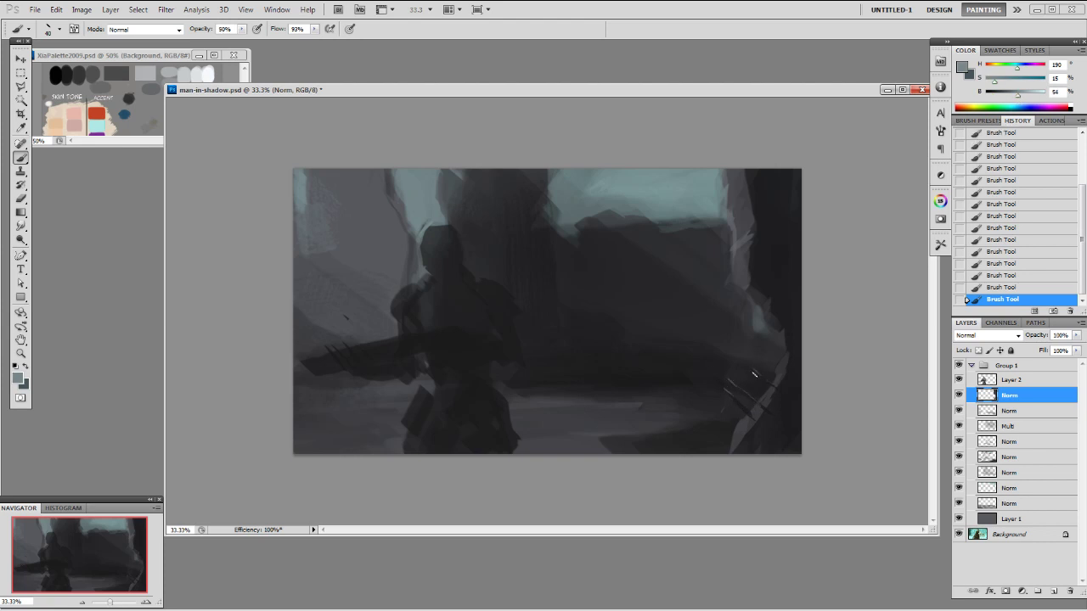
- Step between recent history states to compare the debris strokes and rework them beside the column's base
{"action": "left_click", "coordinate": [981, 240]}
{"action": "left_click", "coordinate": [995, 205]}
{"action": "left_click", "coordinate": [1003, 240]}
{"action": "left_click", "coordinate": [1004, 228]}
{"action": "mouse_move", "coordinate": [735, 395]}
{"action": "left_mouse_down"}
{"action": "mouse_move", "coordinate": [744, 404]}
{"action": "mouse_move", "coordinate": [729, 391]}
{"action": "mouse_move", "coordinate": [760, 376]}
{"action": "mouse_move", "coordinate": [740, 390]}
{"action": "mouse_move", "coordinate": [770, 388]}
{"action": "left_mouse_up"}
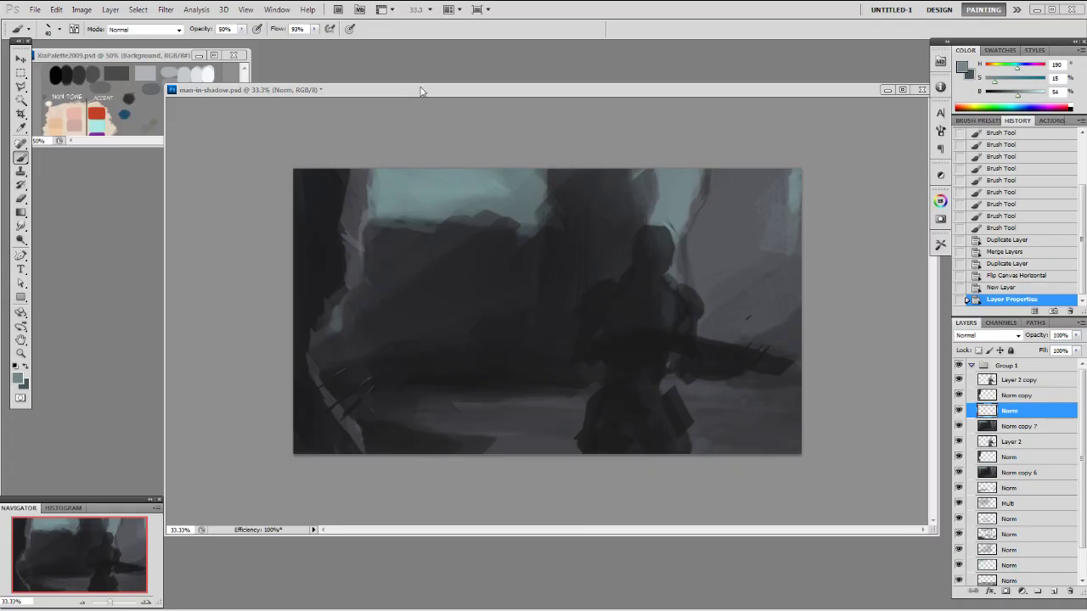
- Paint over the dark ground shadow beside the column with sampled ground grey, using a 250 px brush at 50% opacity
{"action": "left_click", "coordinate": [499, 439], "text": "alt"}
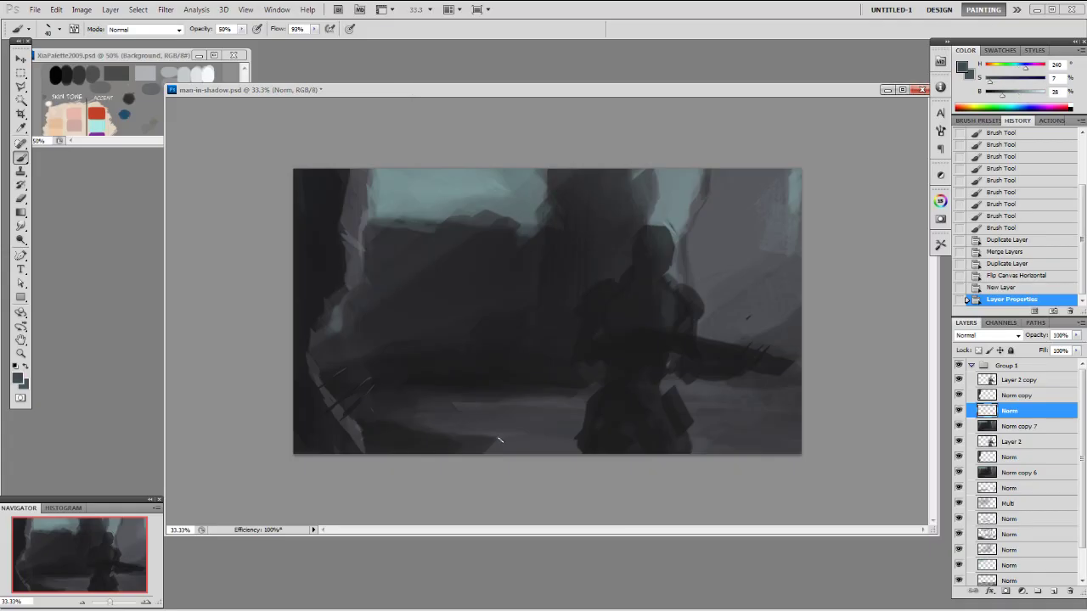
{"action": "key", "text": "bracketright"}
{"action": "key", "text": "bracketright"}
{"action": "key", "text": "bracketright"}
{"action": "key", "text": "bracketright"}
{"action": "key", "text": "bracketright"}
{"action": "key", "text": "bracketright"}
{"action": "key", "text": "bracketright"}
{"action": "key", "text": "bracketright"}
{"action": "key", "text": "bracketright"}
{"action": "key", "text": "bracketright"}
{"action": "key", "text": "bracketright"}
{"action": "mouse_move", "coordinate": [486, 439]}
{"action": "left_mouse_down"}
{"action": "mouse_move", "coordinate": [452, 450]}
{"action": "mouse_move", "coordinate": [524, 437]}
{"action": "mouse_move", "coordinate": [341, 448]}
{"action": "mouse_move", "coordinate": [407, 425]}
{"action": "left_mouse_up"}
{"action": "left_click_drag", "start_coordinate": [407, 425], "coordinate": [430, 411]}
{"action": "left_click_drag", "start_coordinate": [550, 375], "coordinate": [547, 376]}
{"action": "left_click_drag", "start_coordinate": [548, 376], "coordinate": [475, 393]}
- Blend the wall base and the ground around the column's debris with broad dark grey strokes at 50% opacity
{"action": "left_click", "coordinate": [529, 373], "text": "alt"}
{"action": "left_click_drag", "start_coordinate": [337, 416], "coordinate": [334, 421]}
{"action": "left_click_drag", "start_coordinate": [335, 421], "coordinate": [329, 426]}
{"action": "mouse_move", "coordinate": [473, 405]}
{"action": "left_mouse_down"}
{"action": "mouse_move", "coordinate": [440, 375]}
{"action": "mouse_move", "coordinate": [382, 365]}
{"action": "left_mouse_up"}
{"action": "mouse_move", "coordinate": [365, 363]}
{"action": "left_mouse_down"}
{"action": "mouse_move", "coordinate": [326, 355]}
{"action": "mouse_move", "coordinate": [399, 346]}
{"action": "left_mouse_up"}
{"action": "left_click_drag", "start_coordinate": [407, 345], "coordinate": [429, 341]}
{"action": "left_click_drag", "start_coordinate": [433, 340], "coordinate": [455, 337]}
{"action": "left_click", "coordinate": [402, 323], "text": "alt"}
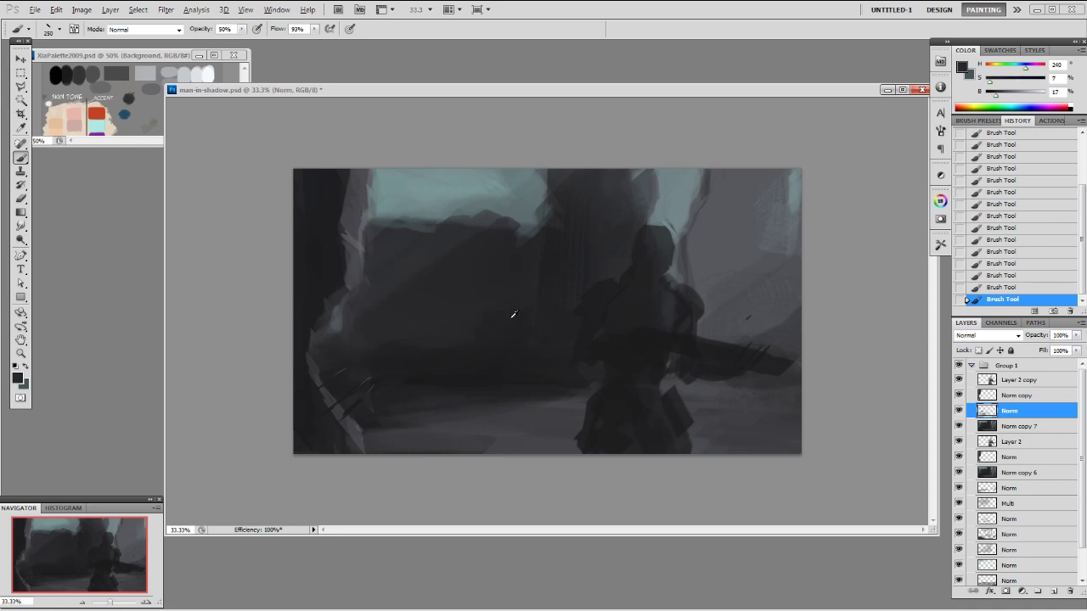
- Rework the central column's upper edges against the cyan light, using a 200 px brush at 90% opacity
{"action": "left_click", "coordinate": [445, 250], "text": "alt"}
{"action": "left_click", "coordinate": [533, 199], "text": "alt"}
{"action": "left_click", "coordinate": [663, 179], "text": "alt"}
{"action": "left_click_drag", "start_coordinate": [657, 185], "coordinate": [644, 189]}
{"action": "left_click", "coordinate": [542, 178], "text": "alt"}
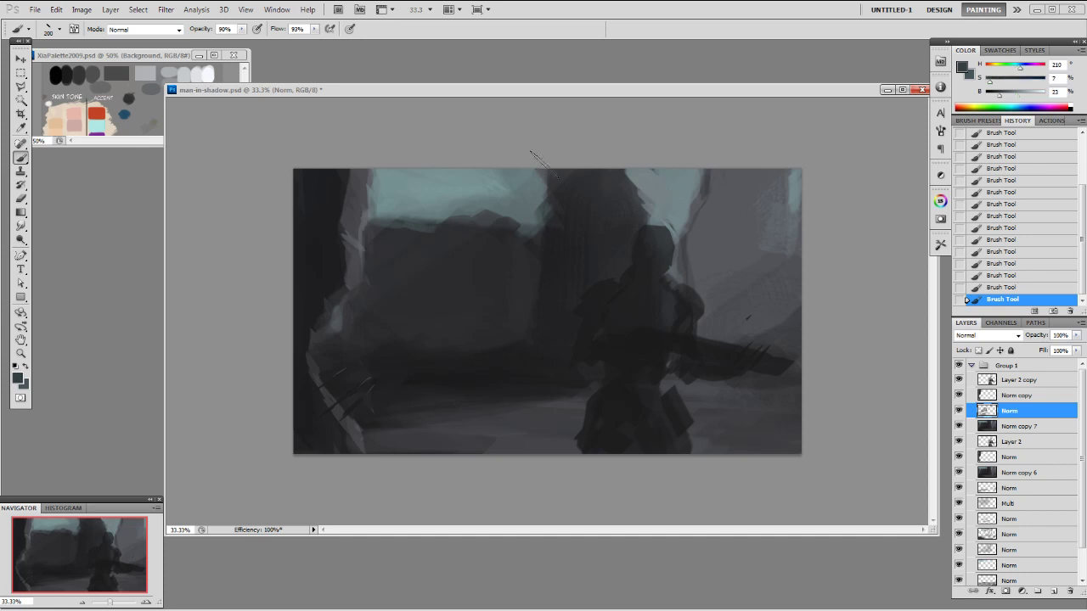
- Extend the cyan light down over the wall top in jagged shapes at 90% opacity, reducing the brush to 175 px
{"action": "left_click", "coordinate": [528, 214], "text": "alt"}
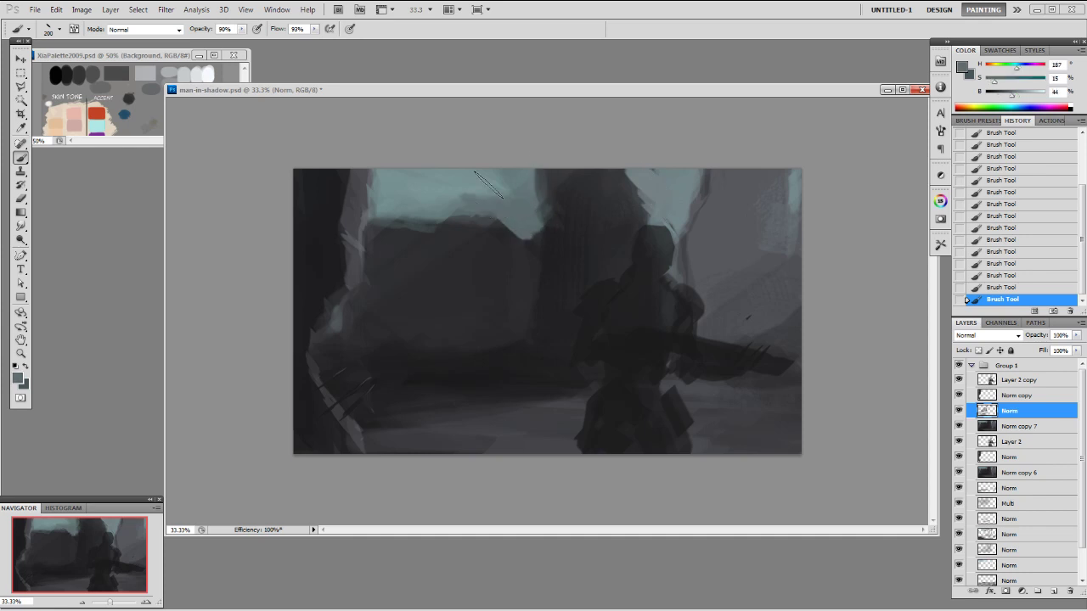
{"action": "left_click", "coordinate": [475, 201], "text": "alt"}
{"action": "left_click", "coordinate": [517, 176], "text": "alt"}
{"action": "mouse_move", "coordinate": [440, 217]}
{"action": "left_mouse_down"}
{"action": "mouse_move", "coordinate": [408, 228]}
{"action": "mouse_move", "coordinate": [459, 210]}
{"action": "mouse_move", "coordinate": [461, 225]}
{"action": "left_mouse_up"}
{"action": "key", "text": "["}
{"action": "left_click", "coordinate": [413, 245], "text": "alt"}
{"action": "left_click", "coordinate": [554, 259], "text": "alt"}
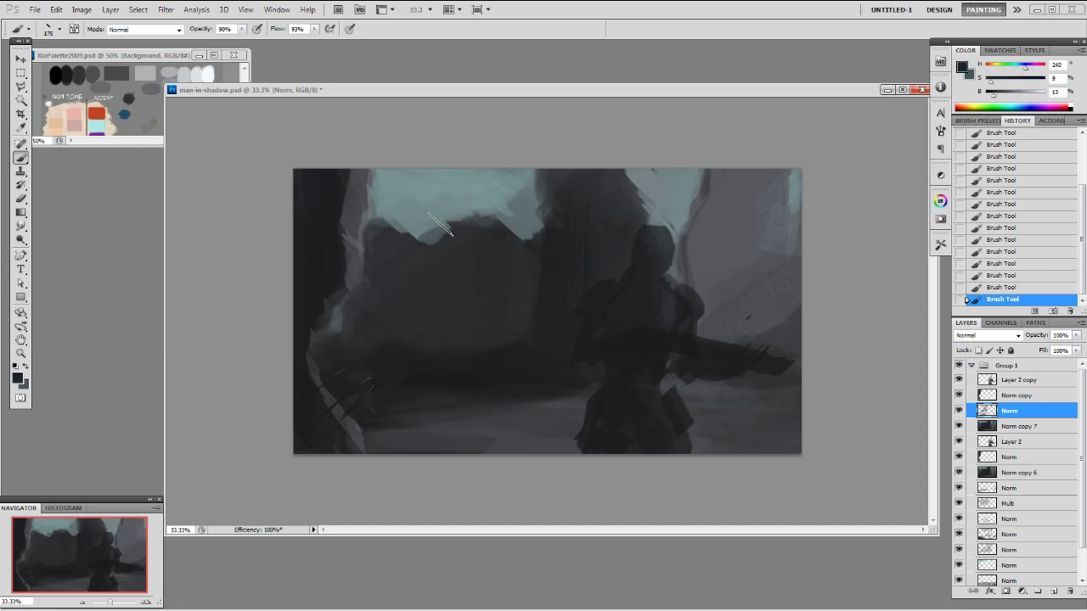
- Soften the wall between the two columns with sampled dark greys and an enlarged brush at 50% opacity
{"action": "left_click", "coordinate": [333, 330], "text": "alt"}
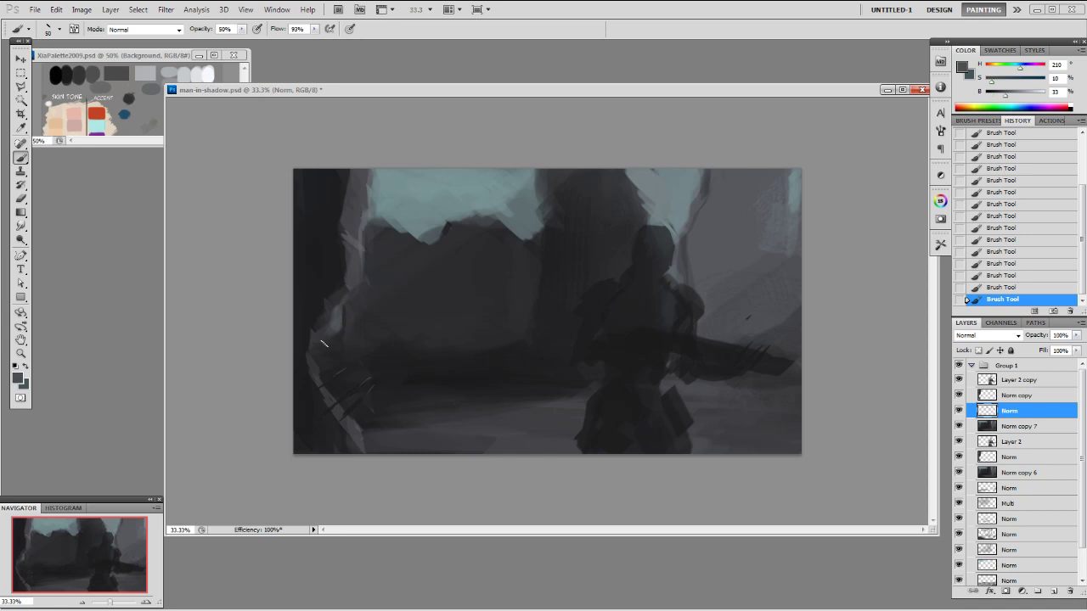
{"action": "left_click", "coordinate": [376, 219], "text": "alt"}
{"action": "left_click", "coordinate": [402, 277], "text": "alt"}
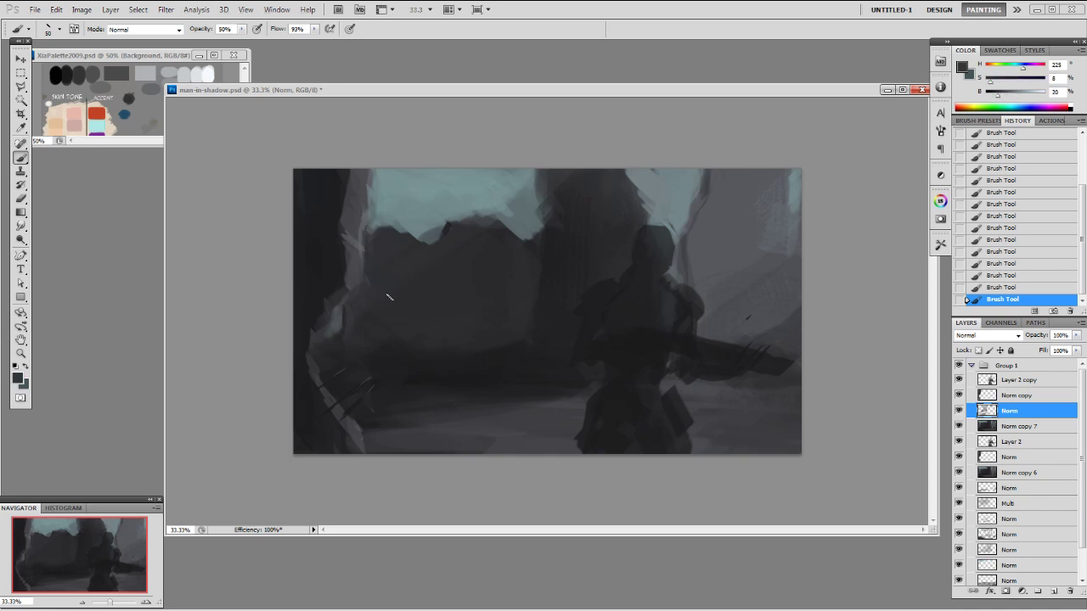
{"action": "key", "text": "bracketright"}
{"action": "key", "text": "bracketright"}
{"action": "key", "text": "bracketright"}
{"action": "key", "text": "bracketright"}
{"action": "key", "text": "bracketright"}
{"action": "key", "text": "bracketright"}
{"action": "key", "text": "bracketright"}
{"action": "key", "text": "bracketright"}
{"action": "left_click", "coordinate": [453, 268], "text": "alt"}
- Build up the pale glow in the hollow of the near column with an 80 px brush at 50% opacity
{"action": "left_click", "coordinate": [337, 324], "text": "alt"}
{"action": "key", "text": "bracketleft"}
{"action": "key", "text": "bracketleft"}
{"action": "key", "text": "bracketleft"}
{"action": "key", "text": "bracketleft"}
{"action": "key", "text": "bracketleft"}
{"action": "key", "text": "bracketleft"}
{"action": "left_click", "coordinate": [349, 338], "text": "alt"}
- Refine the large cyan area's lower contour and its edge against the central column with an 80 px brush at 50% opacity
{"action": "left_click", "coordinate": [509, 231], "text": "alt"}
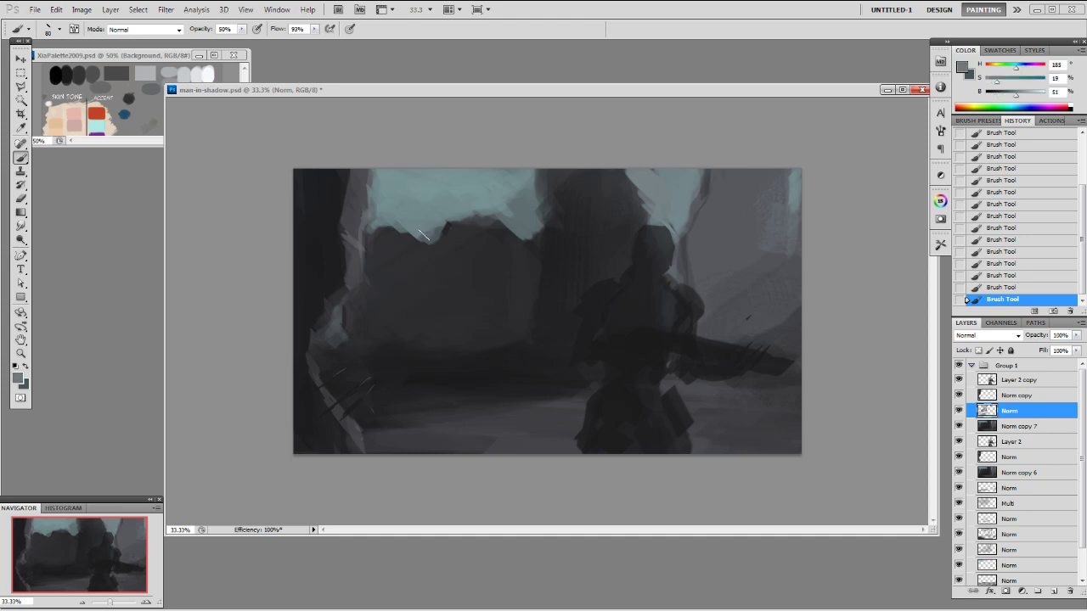
{"action": "left_click", "coordinate": [528, 177], "text": "alt"}
{"action": "left_click", "coordinate": [545, 207], "text": "alt"}
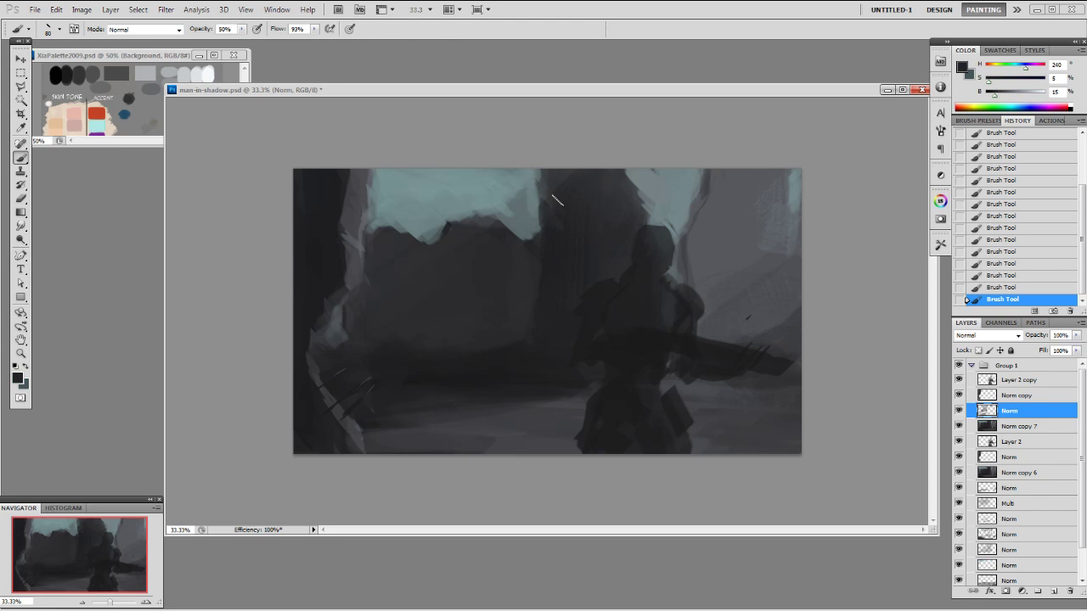
- Reshape the edges of the narrow cyan gap above the figure's head at 50% opacity, reducing the brush to 50 px
{"action": "left_click", "coordinate": [633, 182], "text": "alt"}
{"action": "left_click", "coordinate": [635, 175], "text": "alt"}
{"action": "left_click", "coordinate": [632, 185], "text": "alt"}
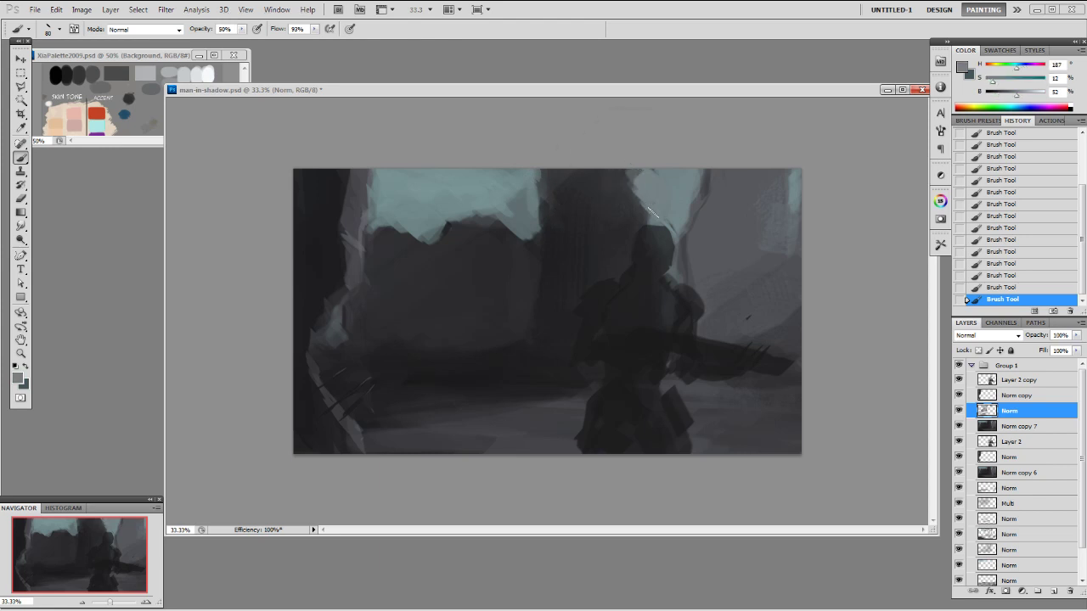
{"action": "left_click", "coordinate": [525, 270], "text": "alt"}
{"action": "left_click", "coordinate": [638, 173], "text": "alt"}
{"action": "left_click", "coordinate": [627, 172], "text": "alt"}
{"action": "left_click", "coordinate": [558, 191], "text": "alt"}
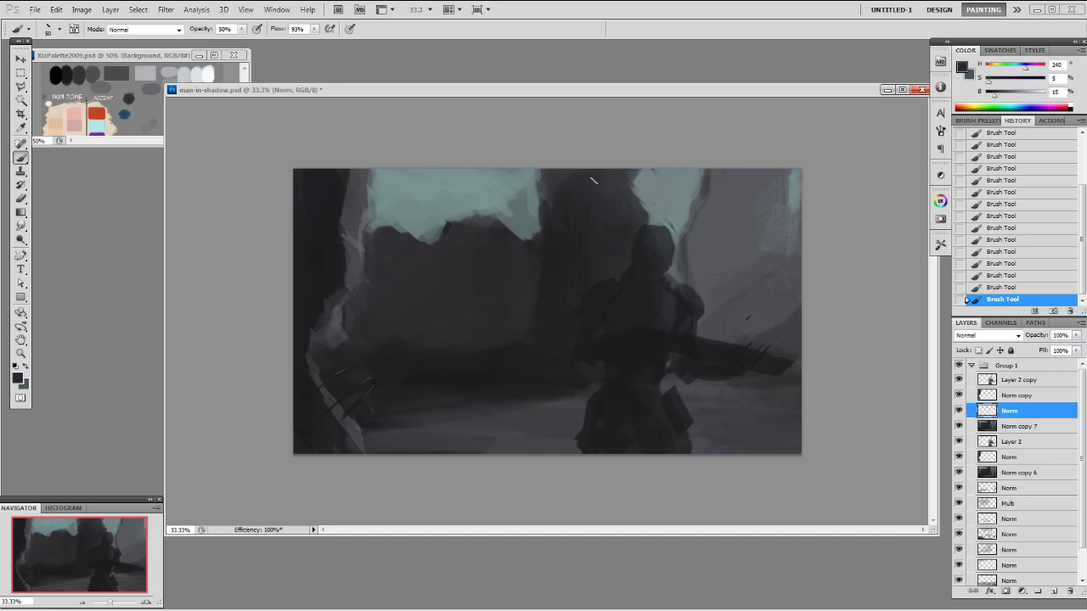
{"action": "left_click", "coordinate": [684, 230], "text": "alt"}
{"action": "left_click", "coordinate": [694, 214], "text": "alt"}
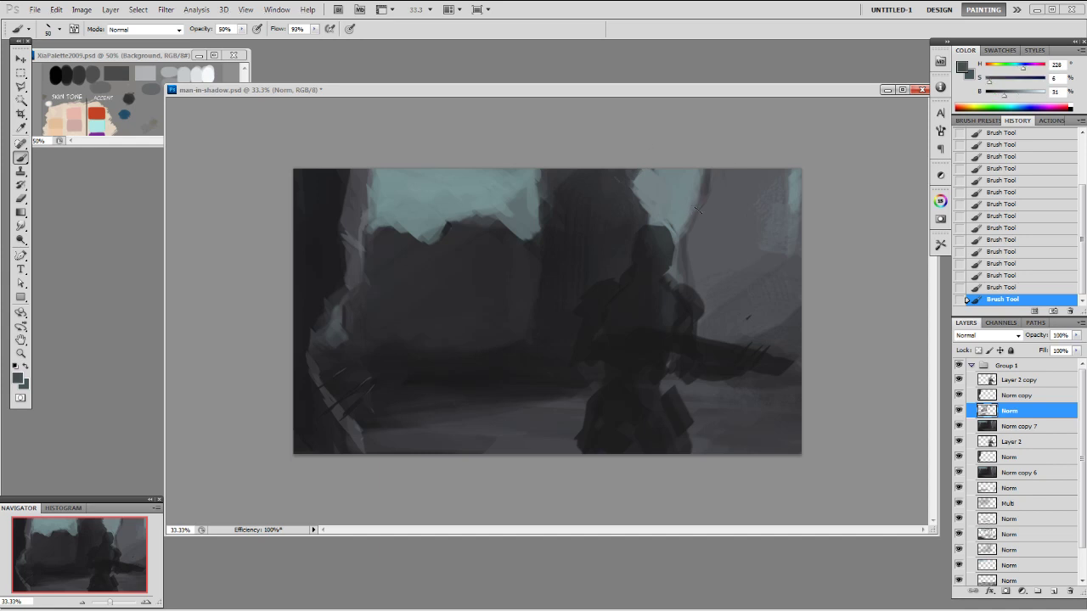
- Create a new layer named Norm above Layer 2 copy and darken the figure's face with black sampled from the palette document
{"action": "left_click", "coordinate": [713, 217], "text": "alt"}
{"action": "key", "text": "8"}
{"action": "left_click", "coordinate": [1013, 381]}
{"action": "key", "text": "F2"}
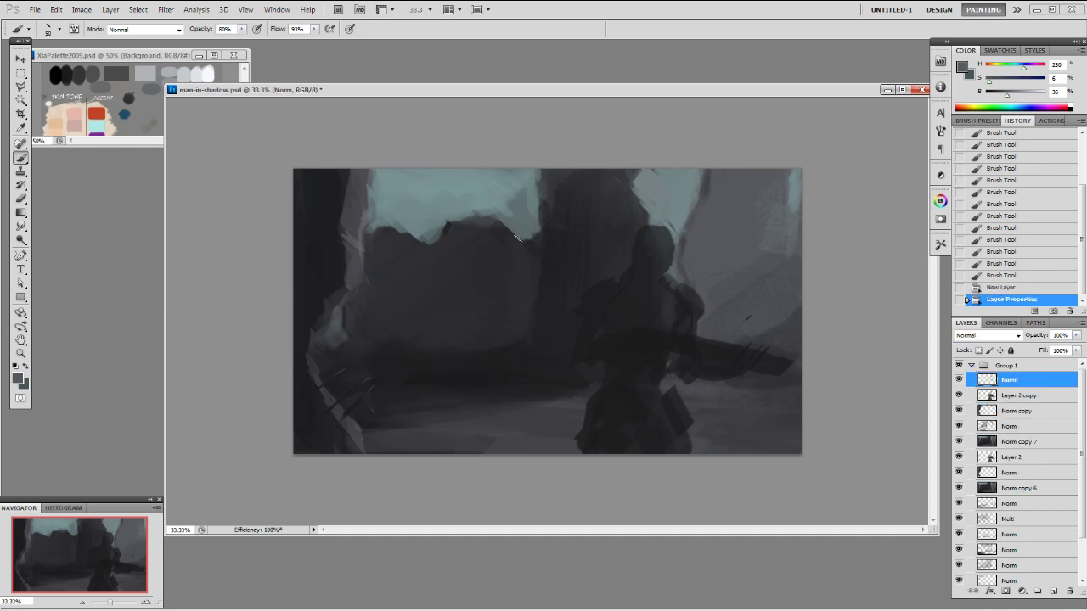
{"action": "left_click", "coordinate": [65, 71], "text": "alt"}
{"action": "left_click", "coordinate": [405, 237]}
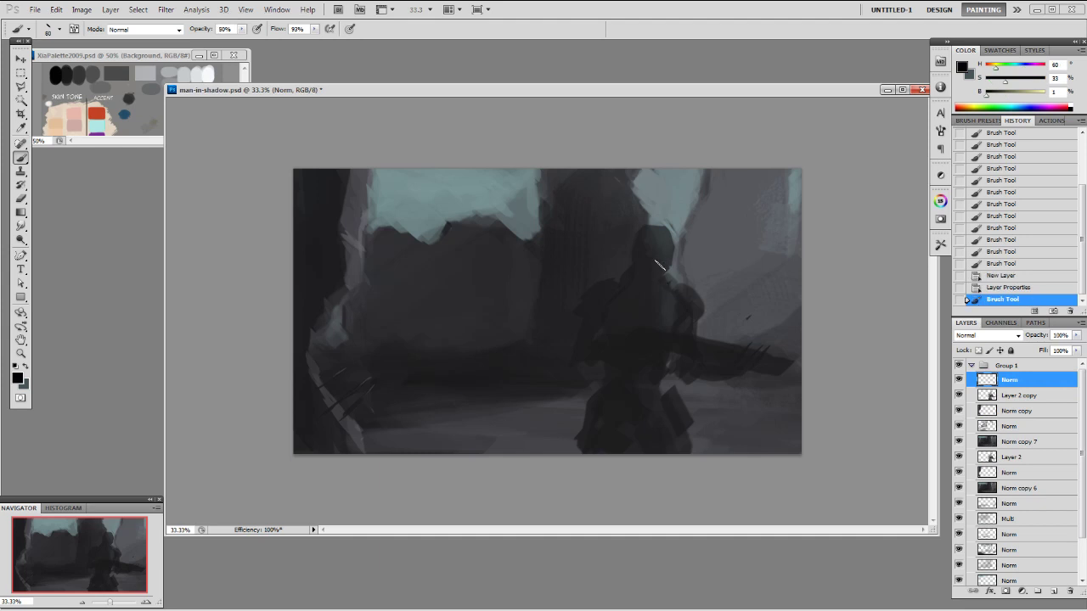
{"action": "mouse_move", "coordinate": [647, 246]}
{"action": "left_mouse_down"}
{"action": "mouse_move", "coordinate": [654, 274]}
{"action": "mouse_move", "coordinate": [659, 233]}
{"action": "mouse_move", "coordinate": [652, 275]}
{"action": "mouse_move", "coordinate": [662, 234]}
{"action": "left_mouse_up"}
{"action": "left_click", "coordinate": [661, 235]}
- Erase the excess black paint around the figure's head
{"action": "key", "text": "e"}
{"action": "right_click", "coordinate": [667, 237]}
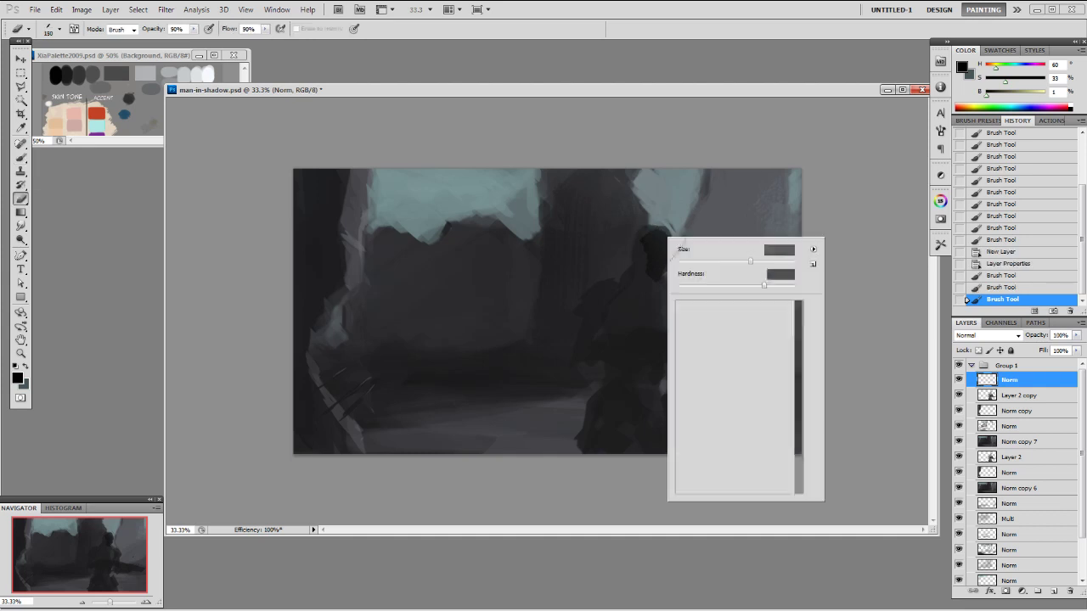
{"action": "left_click", "coordinate": [849, 240]}
{"action": "left_click", "coordinate": [745, 204]}
- Define the side of the helmet, the neck and the collar of the figure with black brush strokes
{"action": "key", "text": "b"}
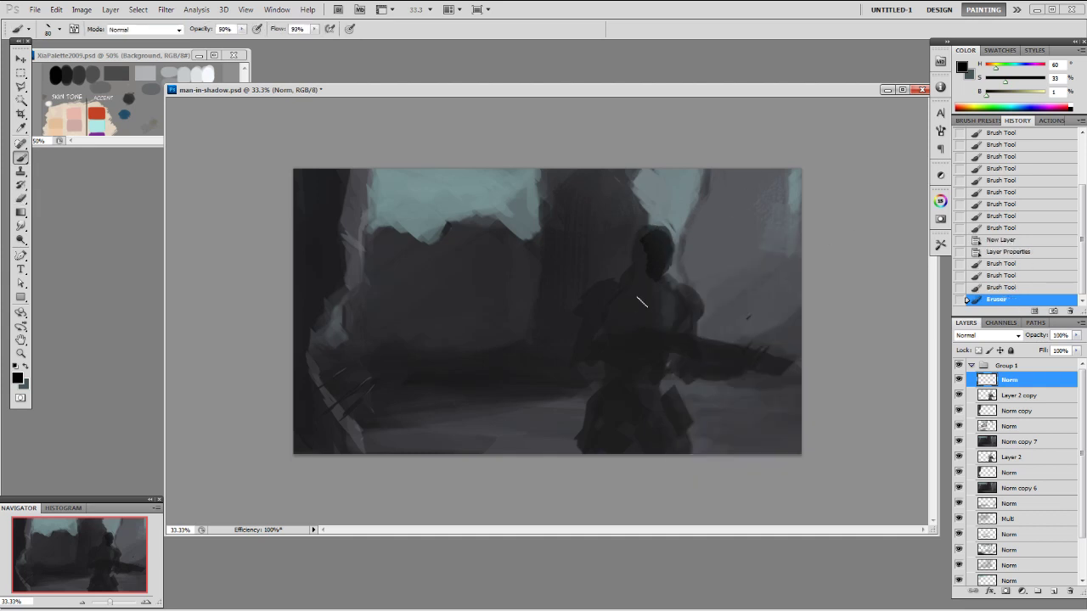
{"action": "left_click", "coordinate": [647, 280]}
{"action": "left_click", "coordinate": [643, 275]}
{"action": "left_click", "coordinate": [633, 257]}
{"action": "left_click", "coordinate": [670, 263]}
{"action": "left_click", "coordinate": [673, 296]}
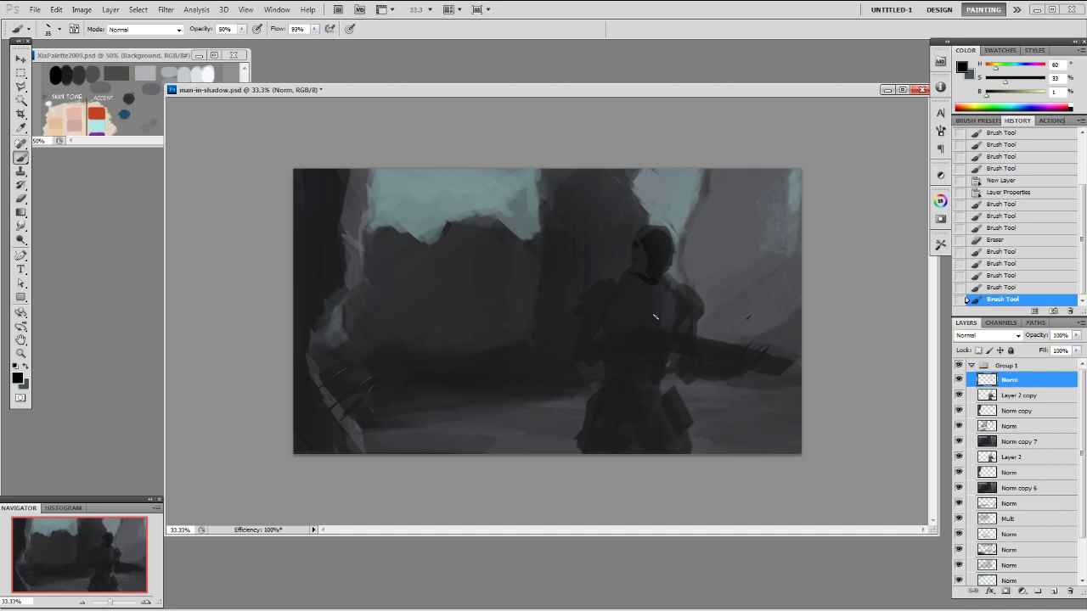
- Paint black armour contours across the figure's chest and both shoulders
{"action": "mouse_move", "coordinate": [584, 311]}
{"action": "left_mouse_down"}
{"action": "mouse_move", "coordinate": [609, 303]}
{"action": "mouse_move", "coordinate": [601, 318]}
{"action": "mouse_move", "coordinate": [622, 294]}
{"action": "mouse_move", "coordinate": [627, 309]}
{"action": "mouse_move", "coordinate": [628, 281]}
{"action": "mouse_move", "coordinate": [642, 308]}
{"action": "mouse_move", "coordinate": [684, 307]}
{"action": "left_mouse_up"}
{"action": "left_click", "coordinate": [627, 301]}
{"action": "left_click", "coordinate": [648, 306]}
{"action": "left_click", "coordinate": [653, 308]}
{"action": "left_click", "coordinate": [679, 297]}
{"action": "left_click", "coordinate": [598, 285]}
- Deepen the shadows on the figure's arm, torso and legs with sampled near-black tones, varying the brush size
{"action": "left_click", "coordinate": [597, 284], "text": "alt"}
{"action": "left_click", "coordinate": [586, 284]}
{"action": "left_click", "coordinate": [600, 278]}
{"action": "left_click", "coordinate": [588, 294], "text": "alt"}
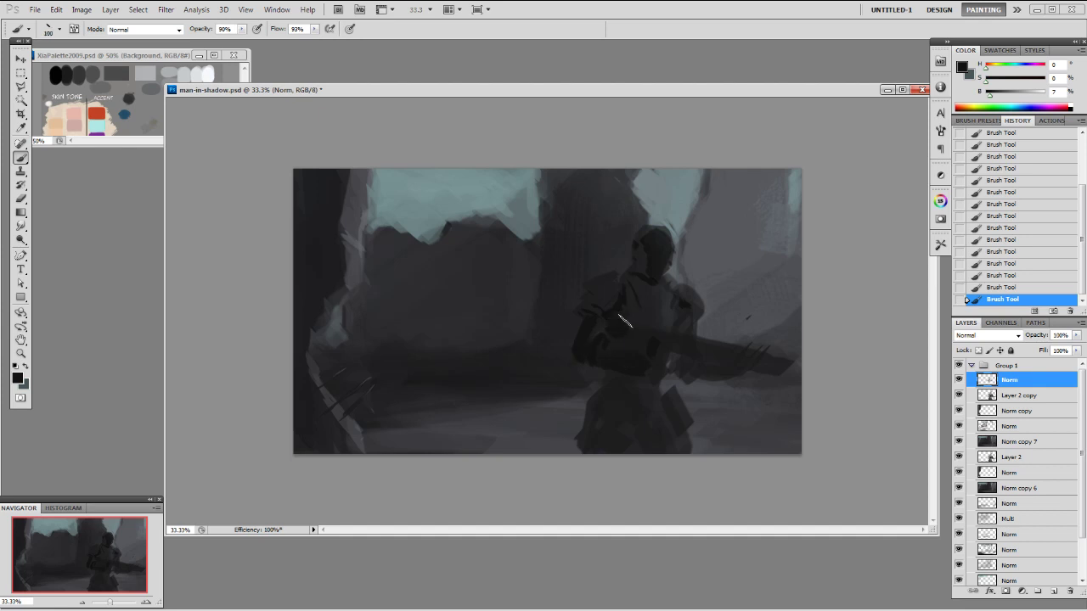
{"action": "key", "text": "bracketright"}
{"action": "key", "text": "bracketright"}
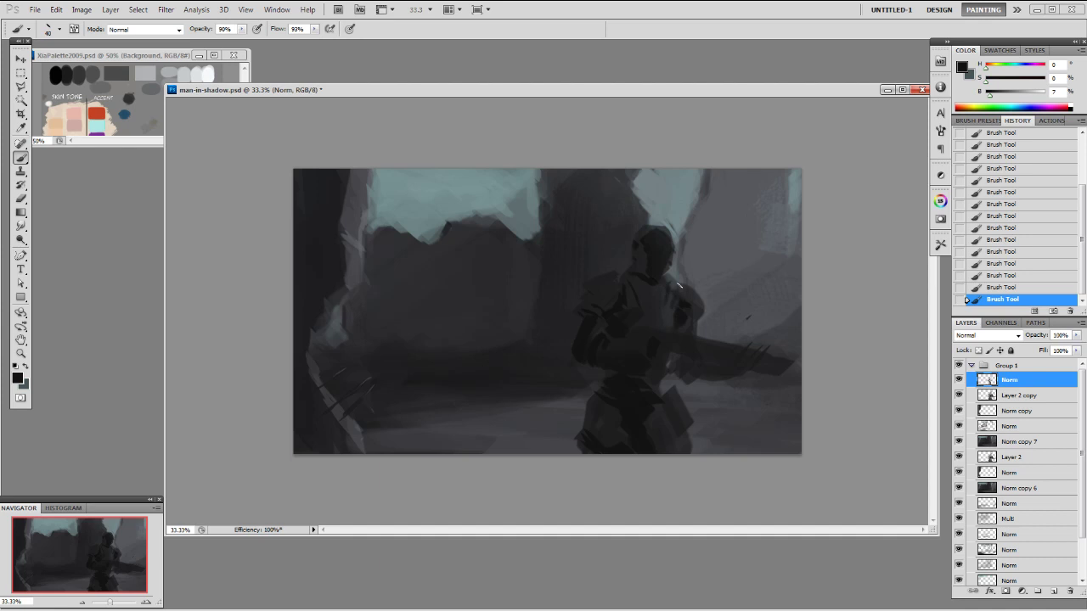
{"action": "left_click", "coordinate": [645, 289], "text": "alt"}
- Add a new layer for the visor highlight, sample the cyan behind the head, and set the brush mode to Linear Dodge (Add)
{"action": "key", "text": "ctrl+shift+alt+n"}
{"action": "left_click", "coordinate": [674, 223], "text": "alt"}
{"action": "left_click_drag", "start_coordinate": [658, 232], "coordinate": [659, 280]}
{"action": "key", "text": "ctrl+z"}
{"action": "left_click", "coordinate": [177, 30]}
{"action": "left_click", "coordinate": [153, 175]}
{"action": "left_click", "coordinate": [441, 145]}
- Choose another brush tip and try out cyan highlight strokes on the figure's visor
{"action": "right_click", "coordinate": [660, 283]}
{"action": "left_click", "coordinate": [758, 375]}
{"action": "left_click", "coordinate": [693, 262]}
{"action": "mouse_move", "coordinate": [660, 243]}
{"action": "left_mouse_down"}
{"action": "mouse_move", "coordinate": [669, 270]}
{"action": "mouse_move", "coordinate": [663, 246]}
{"action": "left_mouse_up"}
{"action": "key", "text": "ctrl+z"}
{"action": "left_click_drag", "start_coordinate": [661, 241], "coordinate": [666, 252]}
{"action": "key", "text": "ctrl+z"}
{"action": "key", "text": "ctrl+z"}
- Paint a thin cyan highlight down the visor and around the helmet's side, enlarging the brush and undoing the last unwanted stroke
{"action": "key", "text": "bracketleft"}
{"action": "left_click_drag", "start_coordinate": [664, 241], "coordinate": [666, 249]}
{"action": "mouse_move", "coordinate": [659, 237]}
{"action": "left_mouse_down"}
{"action": "mouse_move", "coordinate": [646, 338]}
{"action": "mouse_move", "coordinate": [645, 261]}
{"action": "left_mouse_up"}
{"action": "key", "text": "bracketright"}
{"action": "key", "text": "bracketright"}
{"action": "key", "text": "bracketright"}
{"action": "key", "text": "bracketright"}
{"action": "key", "text": "bracketright"}
{"action": "key", "text": "bracketright"}
{"action": "key", "text": "ctrl+z"}
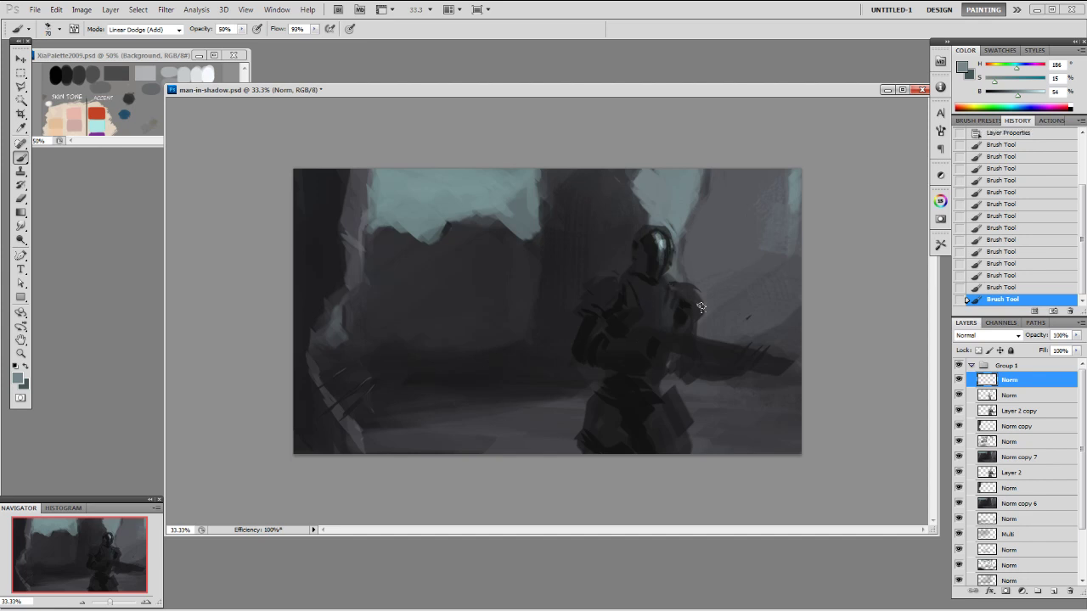
- Sample the dark grey of the gun and paint along its rear section across the figure's torso with a 45 px brush
{"action": "left_click", "coordinate": [682, 327], "text": "alt"}
{"action": "right_click", "coordinate": [684, 336]}
{"action": "double_click", "coordinate": [778, 411]}
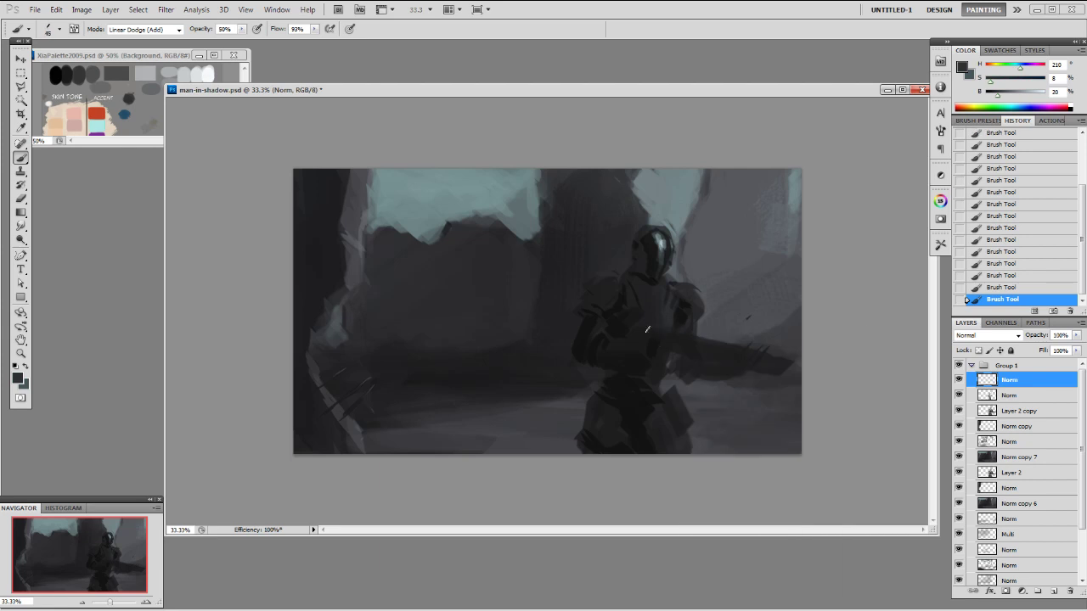
{"action": "left_click_drag", "start_coordinate": [640, 327], "coordinate": [689, 338]}
- Set the brush mode back to Normal and paint near-black shadows on the hand under the gun
{"action": "left_click", "coordinate": [658, 349], "text": "alt"}
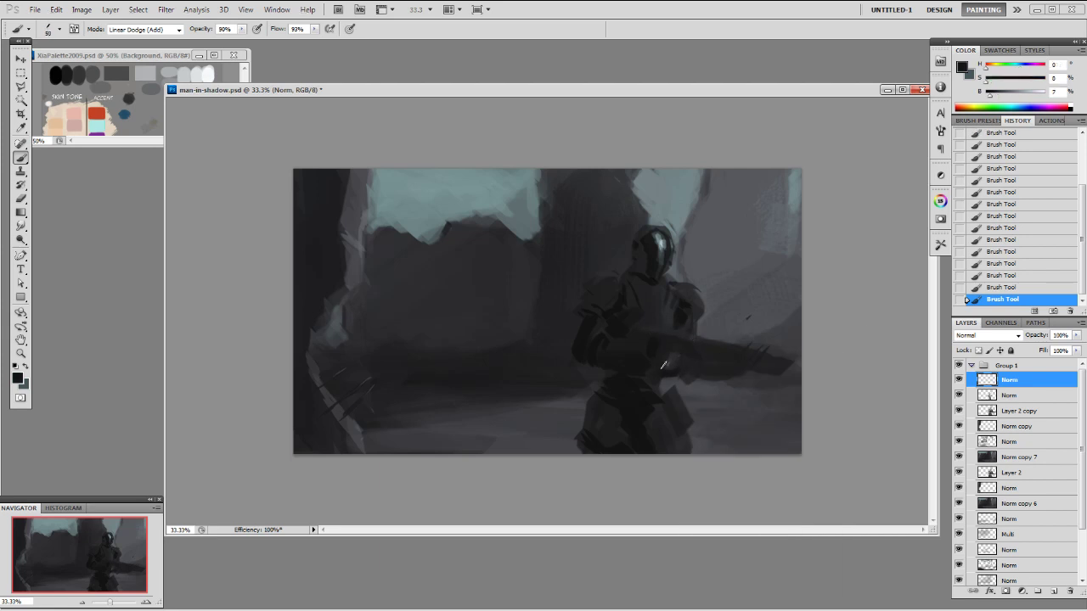
{"action": "left_click", "coordinate": [144, 28]}
{"action": "left_click", "coordinate": [127, 39]}
{"action": "left_click_drag", "start_coordinate": [677, 359], "coordinate": [668, 358]}
{"action": "left_click", "coordinate": [663, 363], "text": "alt"}
- Refine the supporting hand and the gun's underside with sampled dark greys, and darken the shoulder next to the neck
{"action": "left_click", "coordinate": [685, 365], "text": "alt"}
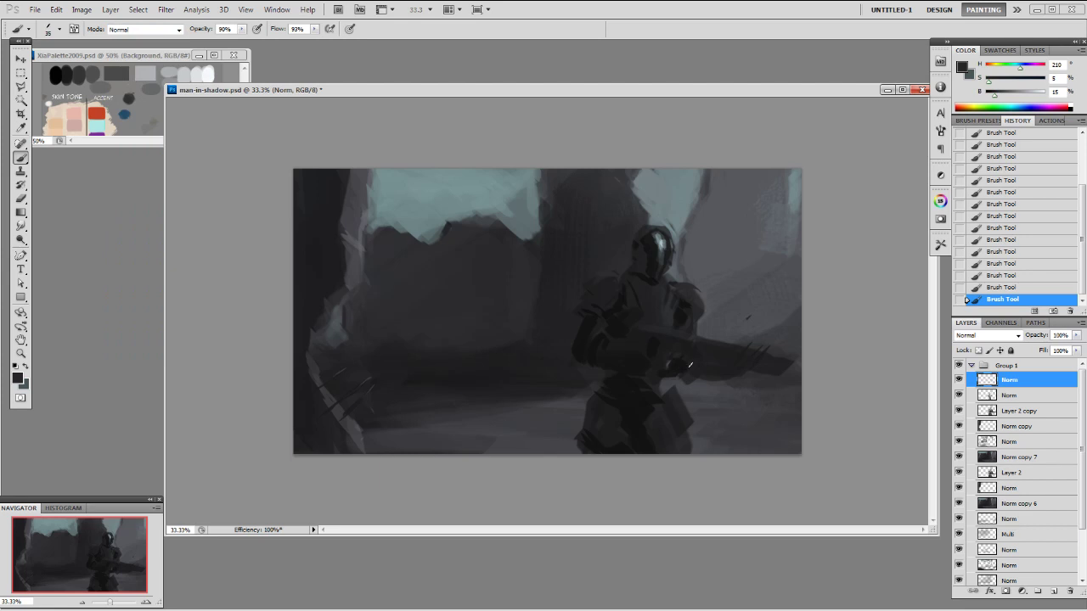
{"action": "left_click", "coordinate": [713, 369], "text": "alt"}
{"action": "left_click", "coordinate": [690, 358], "text": "alt"}
{"action": "left_click", "coordinate": [723, 379], "text": "alt"}
{"action": "left_click_drag", "start_coordinate": [690, 370], "coordinate": [692, 377]}
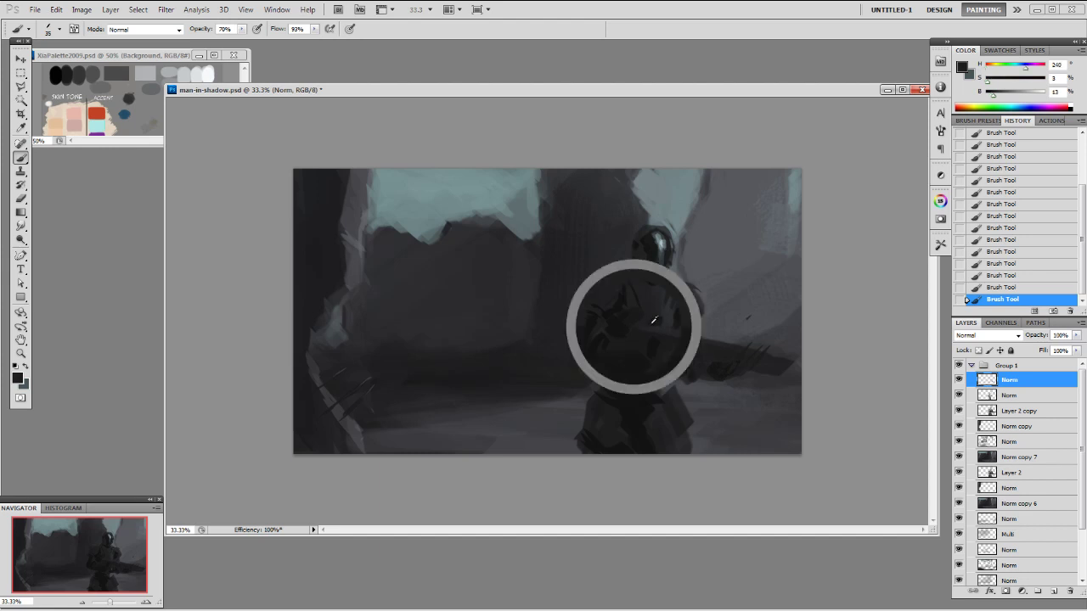
{"action": "left_click", "coordinate": [639, 279], "text": "alt"}
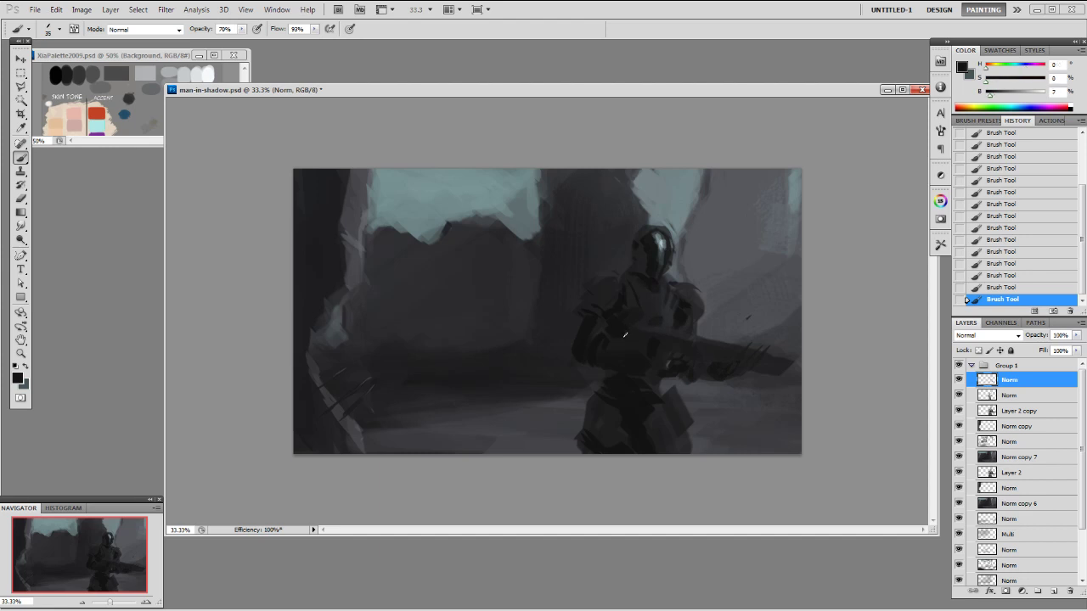
{"action": "left_click_drag", "start_coordinate": [675, 278], "coordinate": [681, 297]}
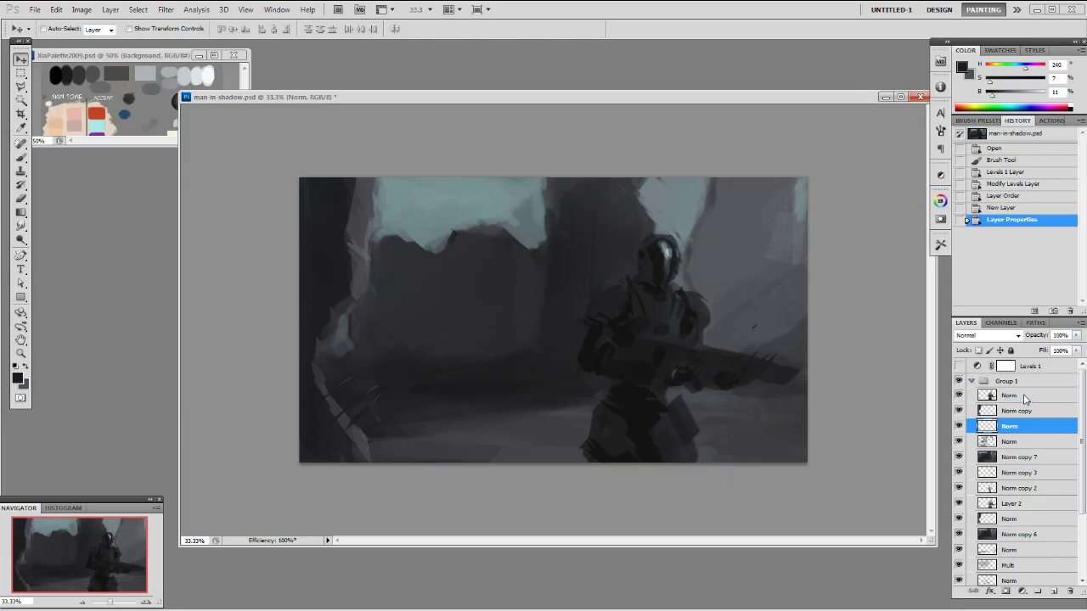
- Create a new Norm layer at the top of Group 1 and block over the figure's legs with a sampled dark tone at 50% opacity
{"action": "left_click", "coordinate": [1019, 395]}
{"action": "right_click", "coordinate": [794, 370]}
{"action": "left_click", "coordinate": [890, 462]}
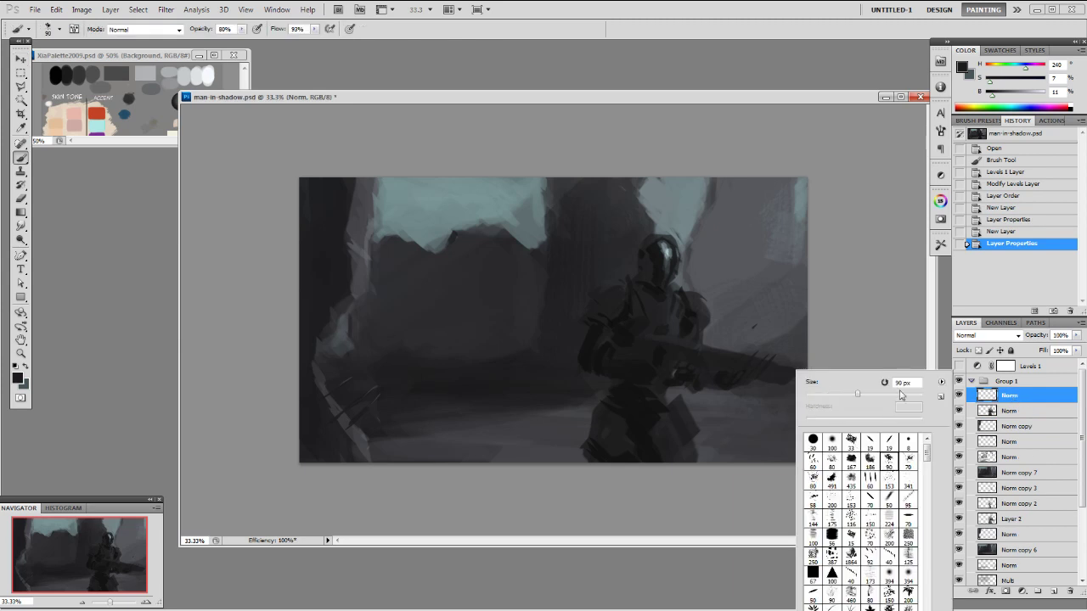
{"action": "left_click", "coordinate": [640, 427]}
{"action": "key", "text": "5"}
{"action": "left_click", "coordinate": [640, 427], "text": "alt"}
{"action": "key", "text": "]"}
{"action": "key", "text": "]"}
{"action": "key", "text": "]"}
{"action": "mouse_move", "coordinate": [620, 437]}
{"action": "left_mouse_down"}
{"action": "mouse_move", "coordinate": [650, 427]}
{"action": "mouse_move", "coordinate": [674, 436]}
{"action": "mouse_move", "coordinate": [666, 431]}
{"action": "left_mouse_up"}
- Blend the angular armour plates on the figure's hips and thighs into shadow with a smaller brush at 50% opacity
{"action": "key", "text": "["}
{"action": "key", "text": "["}
{"action": "key", "text": "["}
{"action": "key", "text": "["}
{"action": "key", "text": "["}
{"action": "left_click", "coordinate": [604, 436]}
{"action": "left_click", "coordinate": [666, 417]}
{"action": "left_click_drag", "start_coordinate": [673, 392], "coordinate": [665, 398]}
{"action": "left_click_drag", "start_coordinate": [668, 392], "coordinate": [651, 410]}
- Darken the area between the figure's thighs with a smaller brush, raising the opacity to 70%
{"action": "key", "text": "bracketleft"}
{"action": "left_click_drag", "start_coordinate": [652, 410], "coordinate": [655, 423]}
{"action": "mouse_move", "coordinate": [657, 425]}
{"action": "left_mouse_down"}
{"action": "mouse_move", "coordinate": [661, 437]}
{"action": "mouse_move", "coordinate": [641, 428]}
{"action": "left_mouse_up"}
{"action": "key", "text": "7"}
{"action": "left_click_drag", "start_coordinate": [632, 424], "coordinate": [620, 424]}
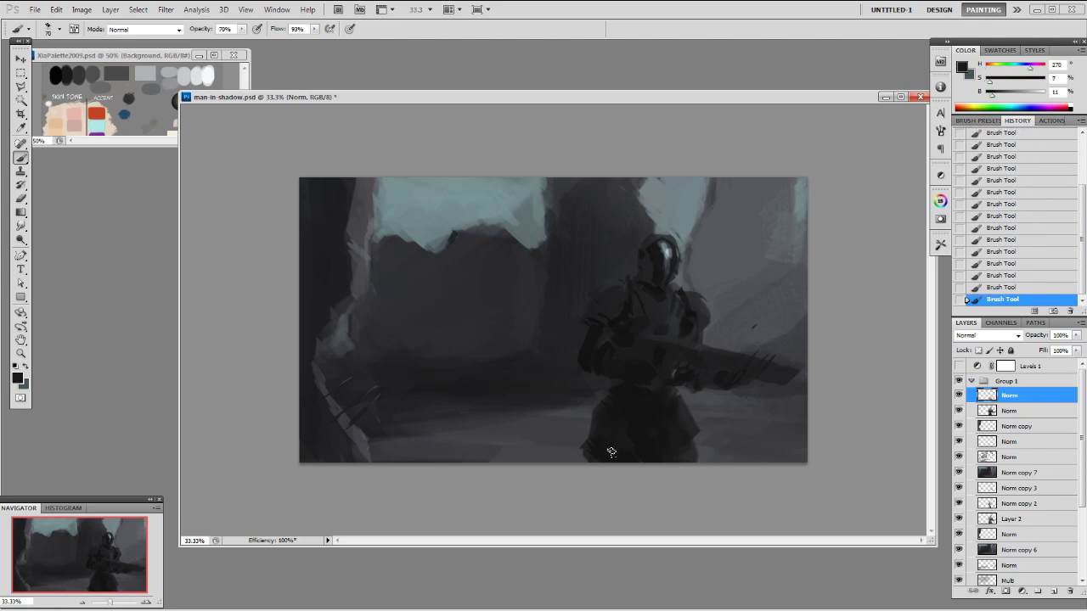
- Reshape the outer edge of the figure's hip with a sampled dark grey and a 45 px brush at 80% opacity
{"action": "left_click", "coordinate": [690, 415], "text": "alt"}
{"action": "key", "text": "8"}
{"action": "key", "text": "bracketleft"}
{"action": "key", "text": "bracketleft"}
{"action": "key", "text": "bracketleft"}
{"action": "left_click_drag", "start_coordinate": [684, 401], "coordinate": [692, 412]}
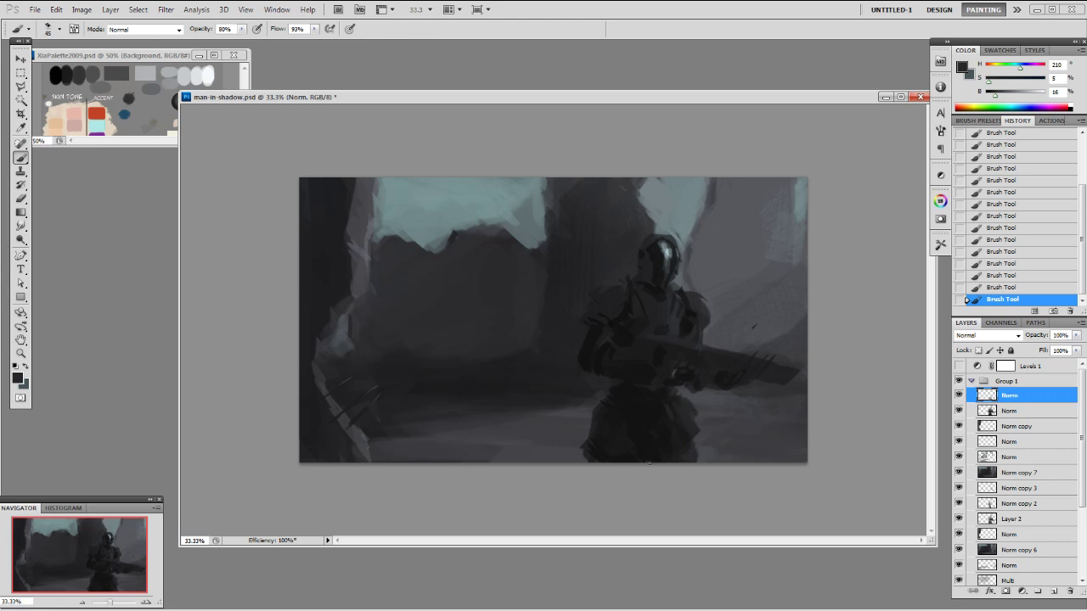
- Select the Norm layer below Norm copy and dab a near-black start of a distant figure between the columns with an 80 px brush
{"action": "left_click", "coordinate": [1030, 442]}
{"action": "left_click", "coordinate": [465, 315], "text": "alt"}
{"action": "right_click", "coordinate": [459, 328]}
{"action": "double_click", "coordinate": [535, 401]}
{"action": "key", "text": "bracketright"}
{"action": "key", "text": "bracketright"}
{"action": "key", "text": "bracketright"}
{"action": "key", "text": "bracketright"}
{"action": "key", "text": "bracketright"}
{"action": "left_click_drag", "start_coordinate": [466, 291], "coordinate": [468, 281]}
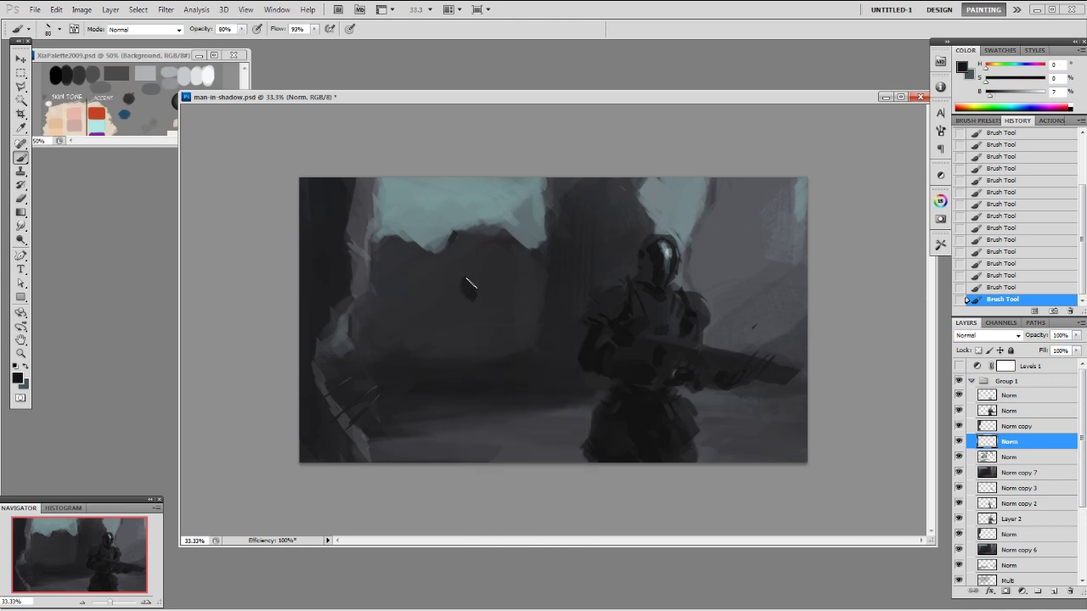
- Block in the distant figure's near-black silhouette with head, torso, spread legs, bent arms and a gun
{"action": "mouse_move", "coordinate": [439, 291]}
{"action": "left_mouse_down"}
{"action": "mouse_move", "coordinate": [437, 336]}
{"action": "mouse_move", "coordinate": [450, 339]}
{"action": "left_mouse_up"}
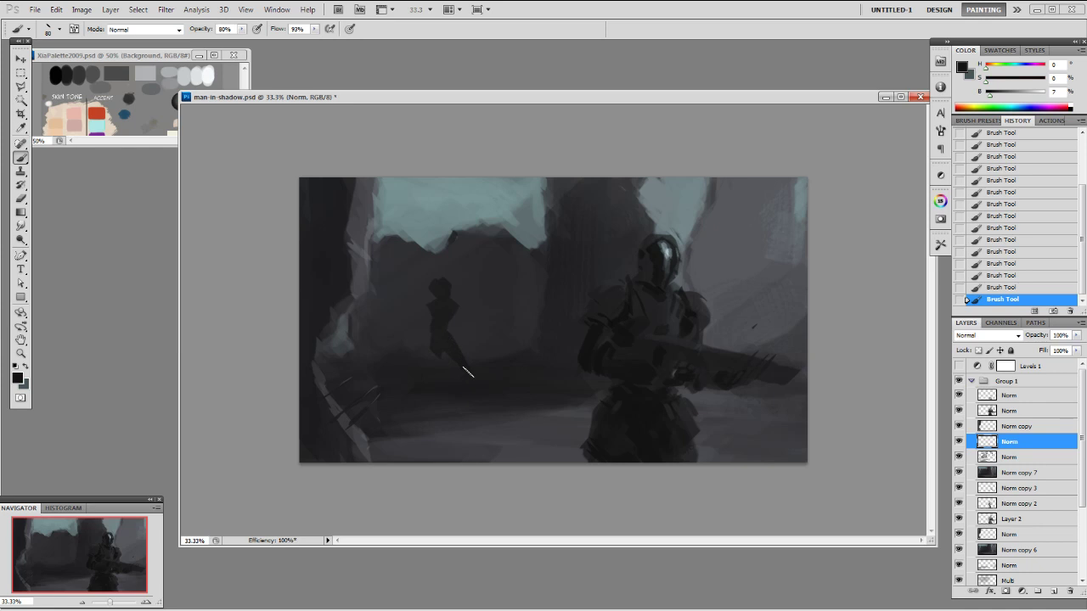
{"action": "mouse_move", "coordinate": [472, 377]}
{"action": "left_mouse_down"}
{"action": "mouse_move", "coordinate": [443, 345]}
{"action": "mouse_move", "coordinate": [419, 386]}
{"action": "left_mouse_up"}
{"action": "left_click_drag", "start_coordinate": [426, 321], "coordinate": [471, 342]}
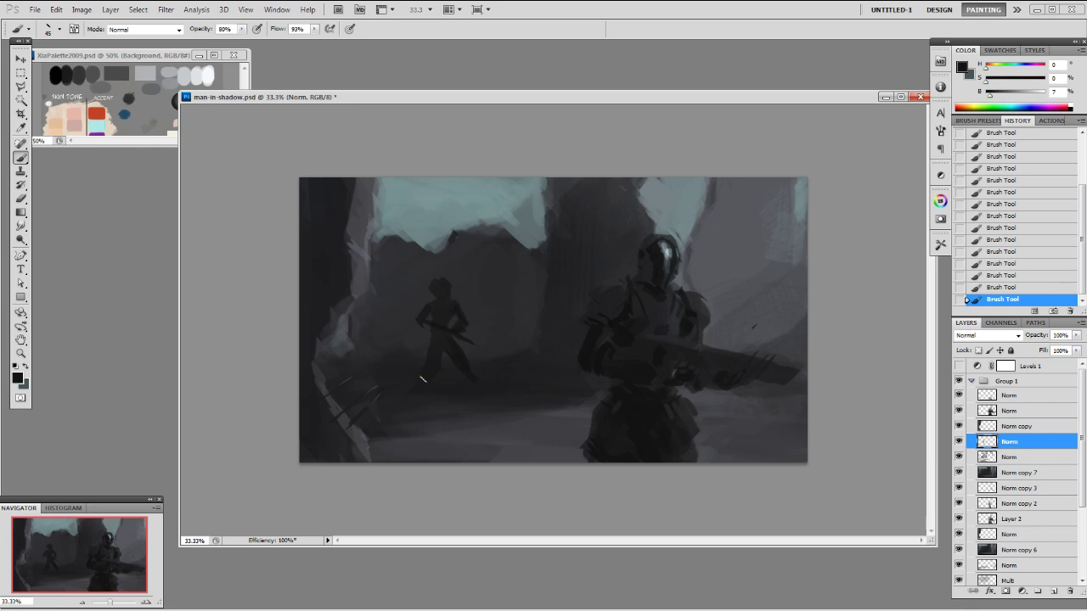
- Erase around the distant figure's head, shoulder and outer arm to tighten the silhouette
{"action": "key", "text": "e"}
{"action": "left_click_drag", "start_coordinate": [431, 285], "coordinate": [439, 280]}
{"action": "left_click_drag", "start_coordinate": [441, 278], "coordinate": [449, 281]}
{"action": "left_click_drag", "start_coordinate": [450, 283], "coordinate": [428, 295]}
{"action": "left_click_drag", "start_coordinate": [429, 297], "coordinate": [422, 309]}
{"action": "left_click_drag", "start_coordinate": [423, 311], "coordinate": [424, 331]}
- Repaint the distant figure's bent arm, waist and upper leg in near-black
{"action": "key", "text": "b"}
{"action": "left_click_drag", "start_coordinate": [423, 320], "coordinate": [427, 333]}
{"action": "left_click_drag", "start_coordinate": [425, 324], "coordinate": [440, 333]}
{"action": "left_click_drag", "start_coordinate": [434, 332], "coordinate": [446, 337]}
{"action": "left_click_drag", "start_coordinate": [441, 335], "coordinate": [452, 341]}
{"action": "mouse_move", "coordinate": [447, 339]}
{"action": "left_mouse_down"}
{"action": "mouse_move", "coordinate": [457, 343]}
{"action": "mouse_move", "coordinate": [434, 370]}
{"action": "mouse_move", "coordinate": [439, 363]}
{"action": "left_mouse_up"}
- Trim the distant figure's legs with the Eraser, then touch up the foot and head with the brush
{"action": "key", "text": "e"}
{"action": "left_click_drag", "start_coordinate": [443, 361], "coordinate": [456, 364]}
{"action": "left_click_drag", "start_coordinate": [459, 361], "coordinate": [470, 363]}
{"action": "left_click_drag", "start_coordinate": [472, 362], "coordinate": [475, 374]}
{"action": "key", "text": "b"}
{"action": "left_click_drag", "start_coordinate": [475, 375], "coordinate": [476, 379]}
{"action": "left_click", "coordinate": [439, 291]}
- Erase around the distant figure's head and neck to give them a narrower, rounded shape
{"action": "key", "text": "e"}
{"action": "left_click", "coordinate": [435, 290]}
{"action": "left_click", "coordinate": [433, 290]}
{"action": "left_click", "coordinate": [438, 298]}
{"action": "left_click", "coordinate": [437, 297]}
{"action": "left_click", "coordinate": [436, 297]}
{"action": "left_click", "coordinate": [436, 295]}
{"action": "left_click", "coordinate": [434, 295]}
{"action": "left_click_drag", "start_coordinate": [446, 280], "coordinate": [447, 284]}
{"action": "left_click_drag", "start_coordinate": [447, 284], "coordinate": [449, 289]}
{"action": "left_click_drag", "start_coordinate": [448, 285], "coordinate": [450, 291]}
{"action": "left_click_drag", "start_coordinate": [449, 287], "coordinate": [452, 293]}
- Shade the distant figure's chest and shoulders with sampled dark greys, undoing the unwanted strokes
{"action": "key", "text": "b"}
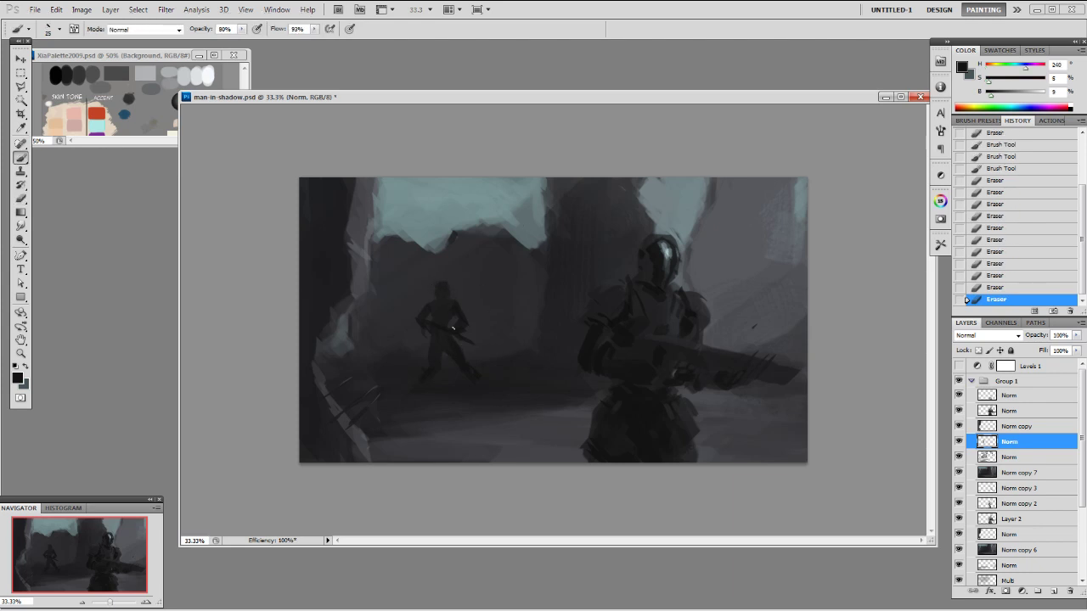
{"action": "left_click_drag", "start_coordinate": [436, 316], "coordinate": [433, 320]}
{"action": "left_click_drag", "start_coordinate": [434, 314], "coordinate": [436, 319]}
{"action": "mouse_move", "coordinate": [435, 314]}
{"action": "left_mouse_down"}
{"action": "mouse_move", "coordinate": [443, 327]}
{"action": "mouse_move", "coordinate": [457, 302]}
{"action": "left_mouse_up"}
{"action": "left_click", "coordinate": [575, 416], "text": "alt"}
{"action": "key", "text": "ctrl+z"}
{"action": "mouse_move", "coordinate": [451, 309]}
{"action": "left_mouse_down"}
{"action": "mouse_move", "coordinate": [467, 298]}
{"action": "mouse_move", "coordinate": [447, 311]}
{"action": "mouse_move", "coordinate": [460, 300]}
{"action": "mouse_move", "coordinate": [464, 309]}
{"action": "left_mouse_up"}
{"action": "key", "text": "ctrl+z"}
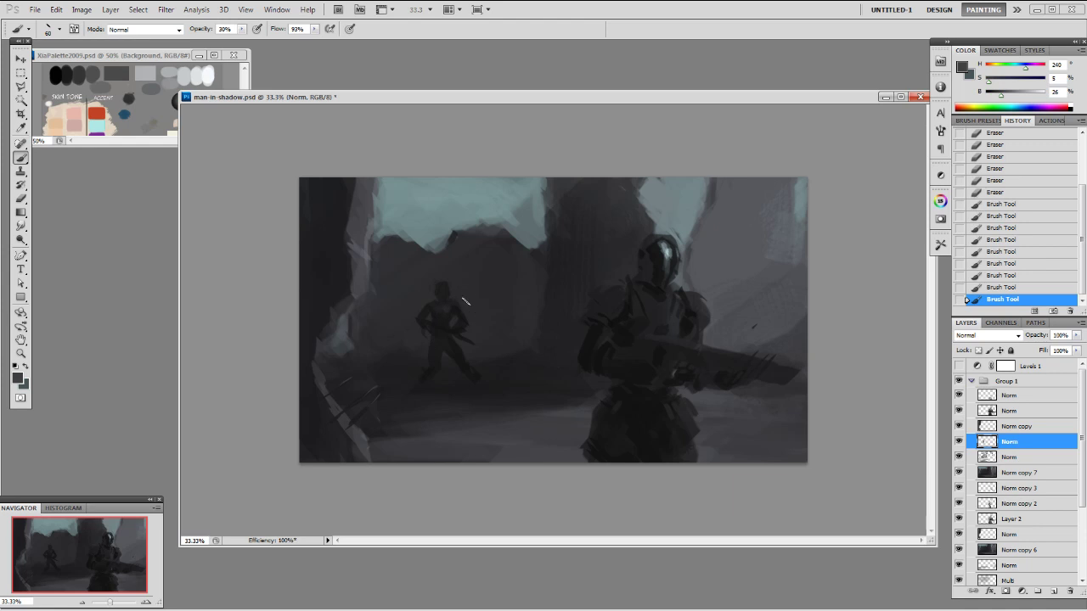
- Refine the distant figure's shoulder edge and torso in dark grey, then sample near-black from its head for a smaller brush
{"action": "left_click", "coordinate": [463, 299]}
{"action": "left_click", "coordinate": [468, 281]}
{"action": "mouse_move", "coordinate": [423, 316]}
{"action": "left_mouse_down"}
{"action": "mouse_move", "coordinate": [443, 326]}
{"action": "mouse_move", "coordinate": [463, 316]}
{"action": "left_mouse_up"}
{"action": "left_click", "coordinate": [442, 292], "text": "alt"}
{"action": "key", "text": "["}
{"action": "right_click", "coordinate": [475, 292]}
{"action": "key", "text": "Escape"}
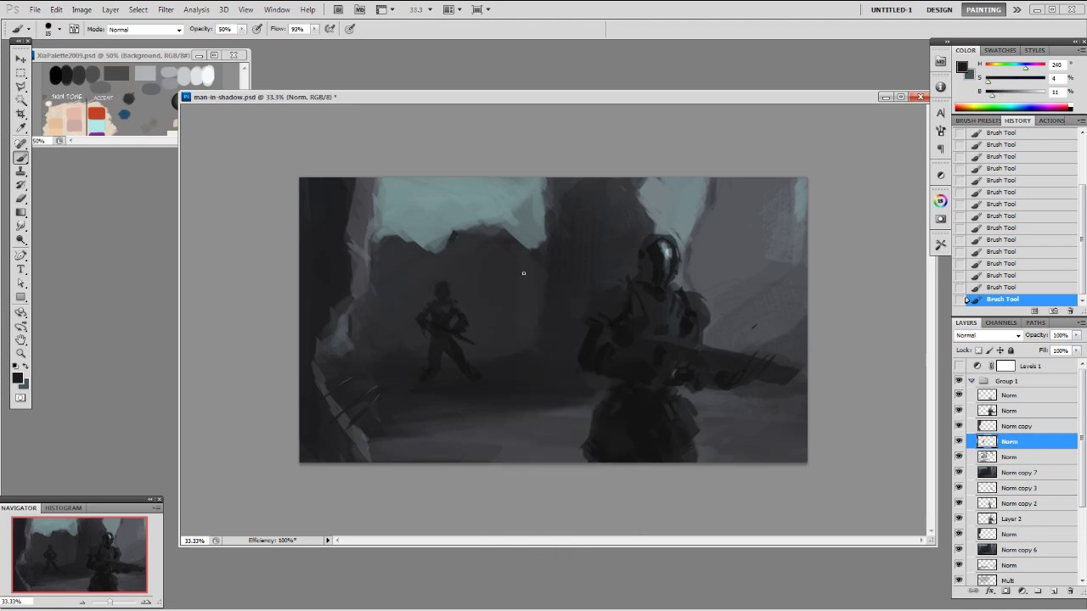
- Sample orange from XiaPalette2009.psd and dab small glowing dots on the distant figure's face, then resample the dark grey background
{"action": "left_click", "coordinate": [145, 96]}
{"action": "left_click_drag", "start_coordinate": [243, 79], "coordinate": [244, 97]}
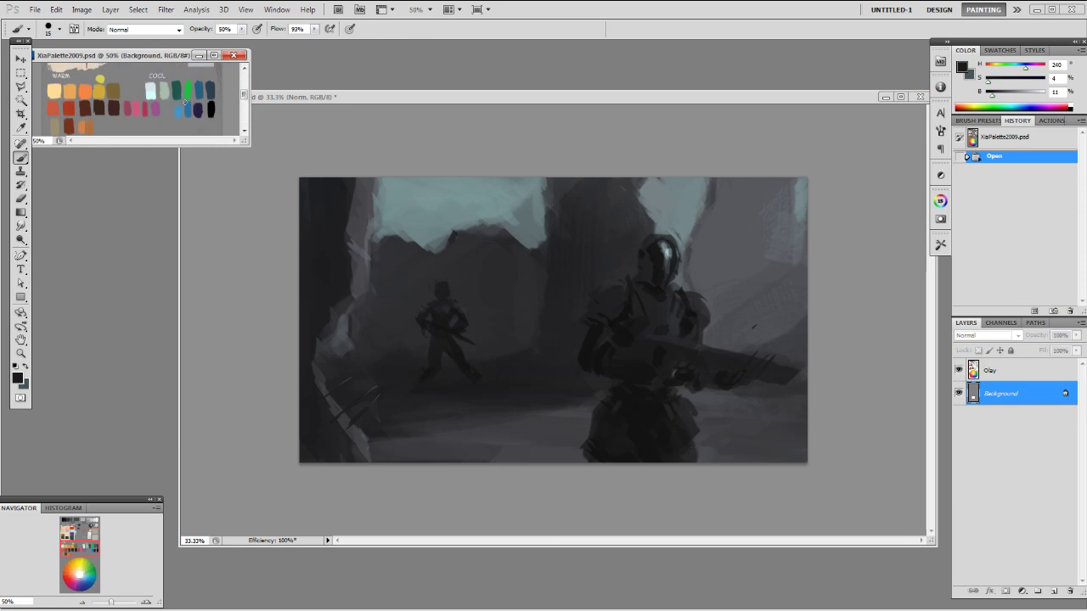
{"action": "left_click", "coordinate": [72, 92], "text": "alt"}
{"action": "left_click", "coordinate": [197, 212]}
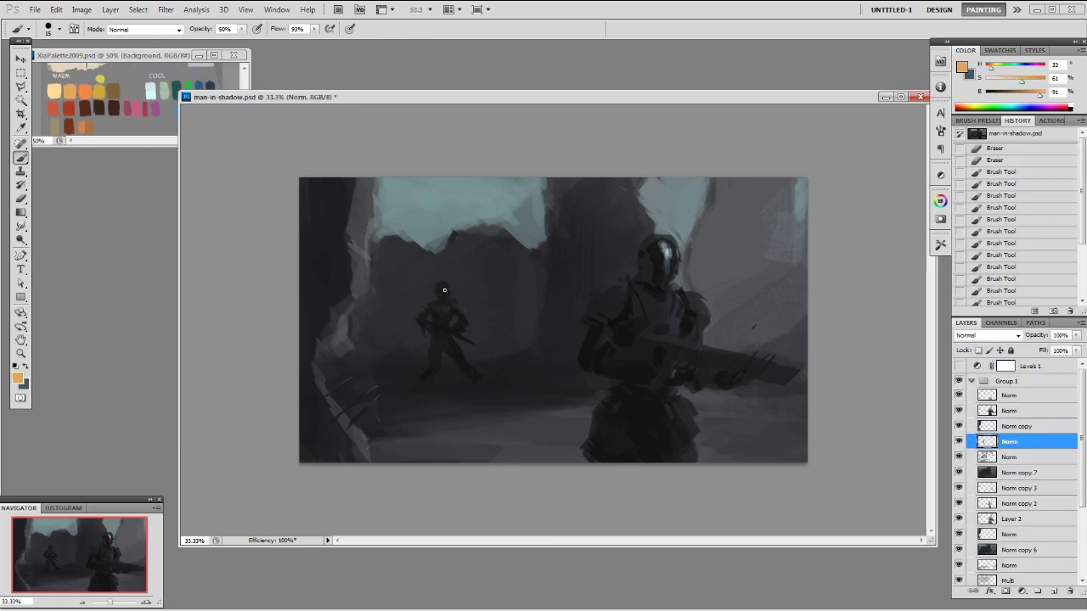
{"action": "left_click_drag", "start_coordinate": [444, 290], "coordinate": [440, 293]}
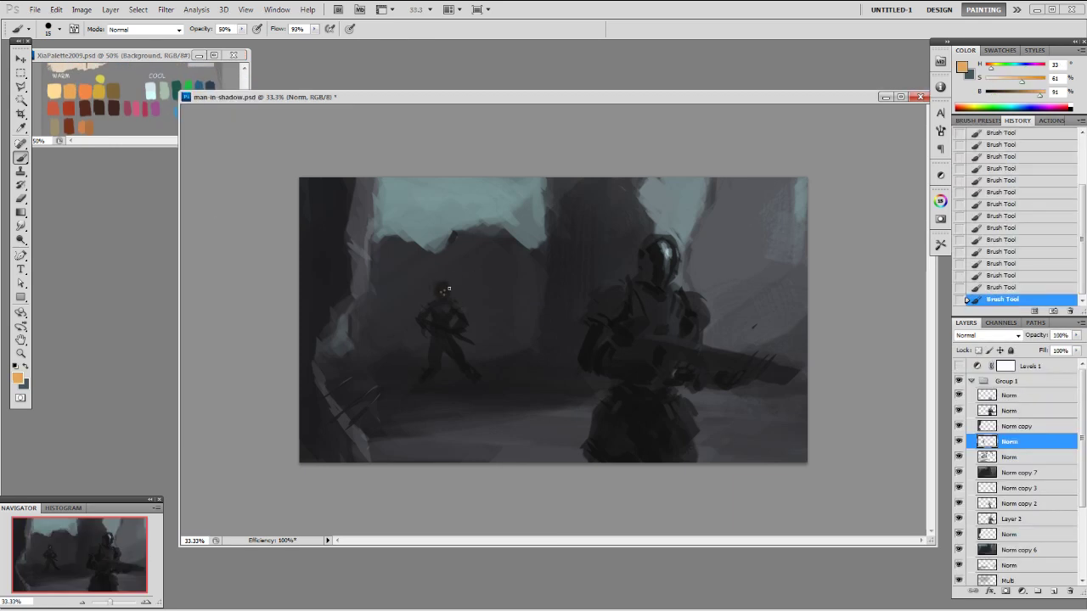
{"action": "left_click", "coordinate": [443, 290]}
{"action": "left_click", "coordinate": [478, 296], "text": "alt"}
{"action": "right_click", "coordinate": [498, 313]}
{"action": "left_click", "coordinate": [578, 386]}
{"action": "key", "text": "Return"}
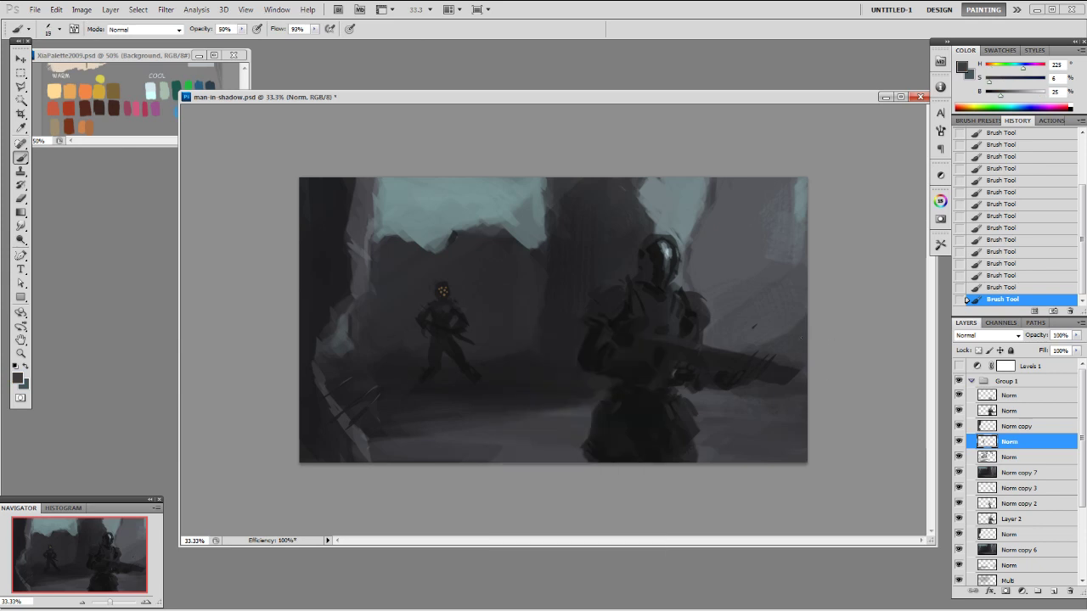
- Add an Overlay layer and brush faint pale cyan light over the distant figure's face and shoulders
{"action": "key", "text": "F3"}
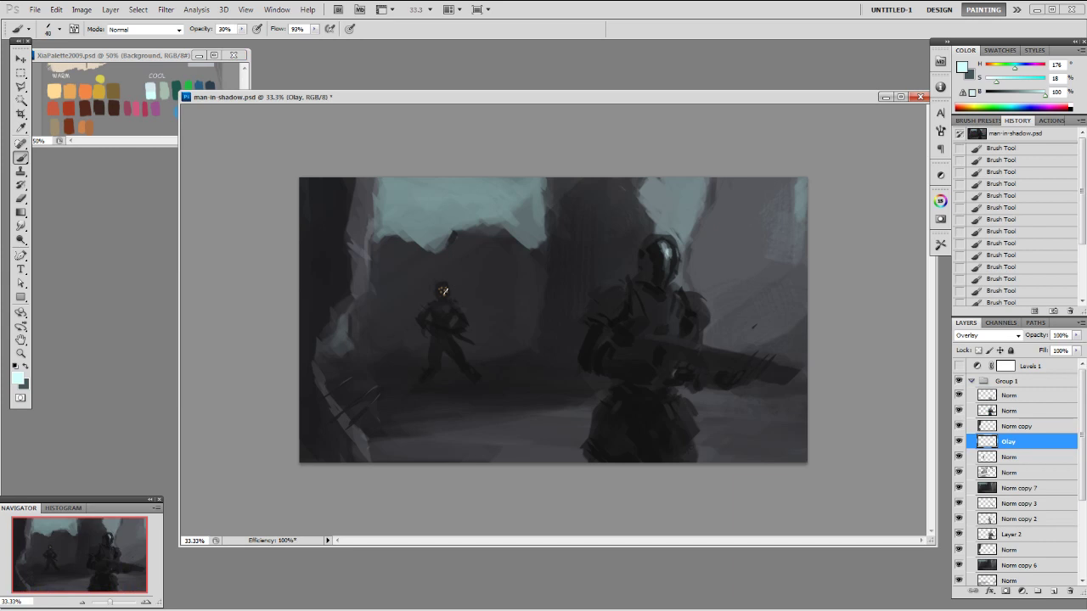
{"action": "left_click_drag", "start_coordinate": [443, 291], "coordinate": [448, 295]}
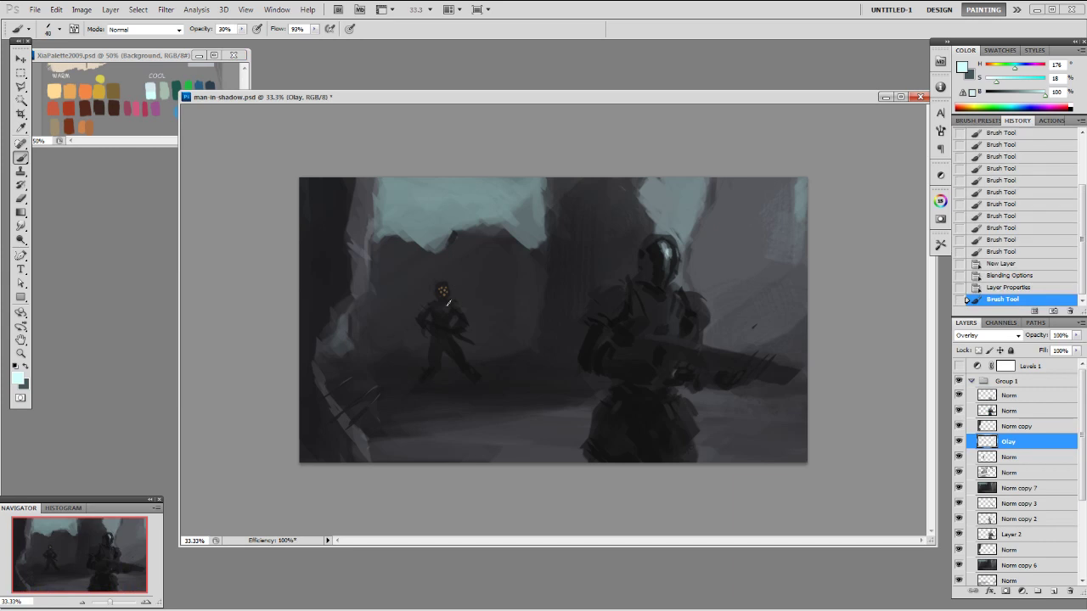
{"action": "left_click", "coordinate": [442, 293]}
{"action": "left_click", "coordinate": [428, 303]}
{"action": "left_click", "coordinate": [428, 303]}
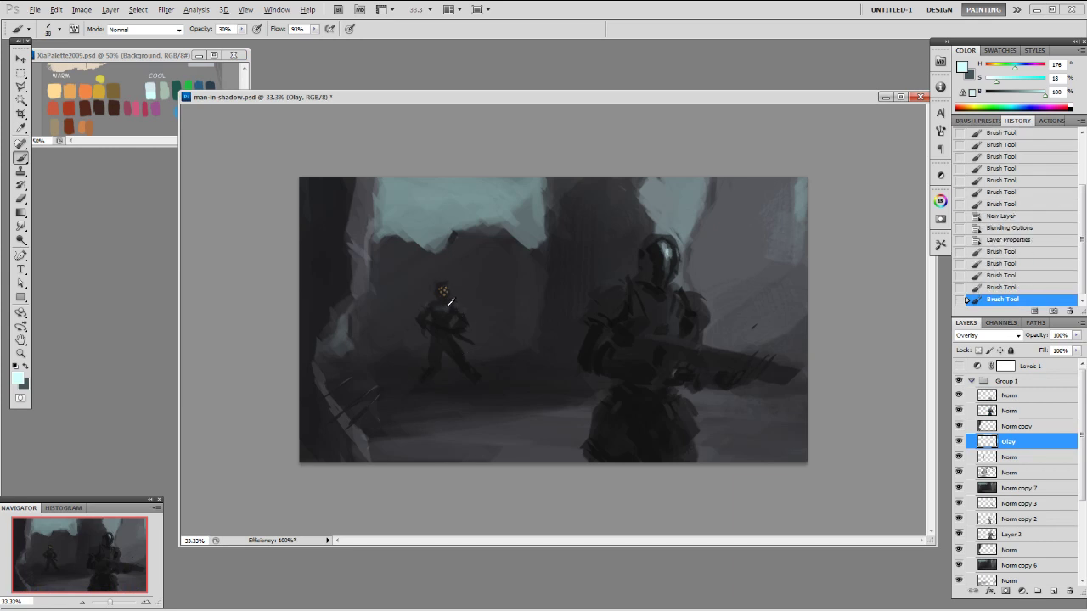
- Paint the distant figure's legs on the Norm layer below with a sampled dark blue-grey at 30% opacity
{"action": "left_click", "coordinate": [459, 303], "text": "alt"}
{"action": "key", "text": "alt+bracketleft"}
{"action": "left_click", "coordinate": [458, 358]}
{"action": "key", "text": "ctrl+z"}
{"action": "left_click", "coordinate": [458, 356]}
{"action": "left_click", "coordinate": [438, 345]}
{"action": "left_click", "coordinate": [457, 347]}
{"action": "left_click", "coordinate": [458, 350]}
{"action": "left_click", "coordinate": [468, 367]}
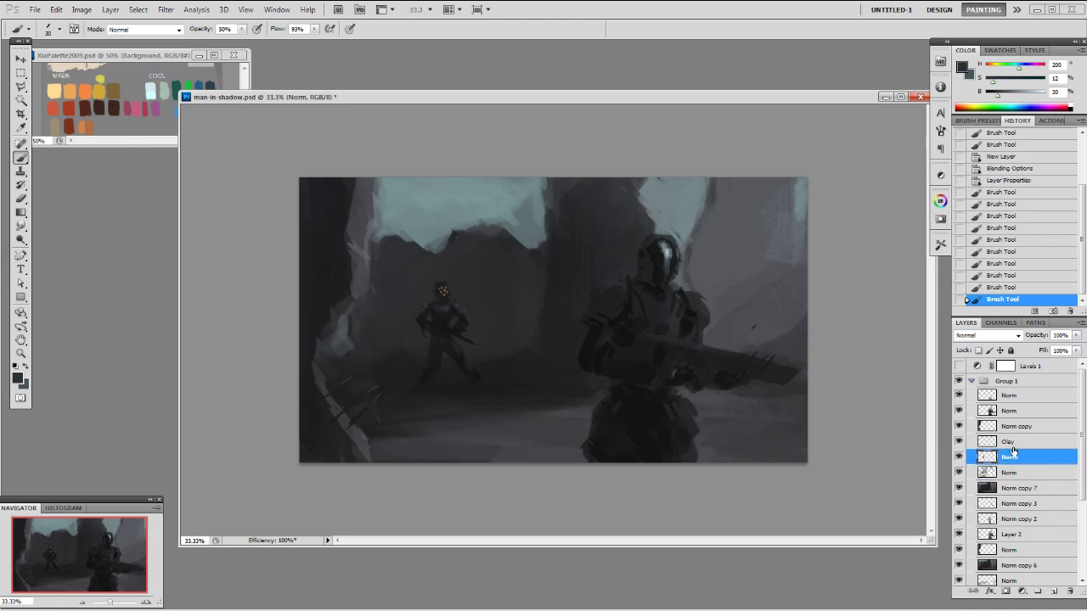
- Add a normal layer, sample near-black and set up the 491 px textured brush with its tip angled at -90°
{"action": "key", "text": "ctrl+shift+n"}
{"action": "left_click", "coordinate": [369, 321], "text": "alt"}
{"action": "right_click", "coordinate": [410, 348]}
{"action": "left_click", "coordinate": [450, 458]}
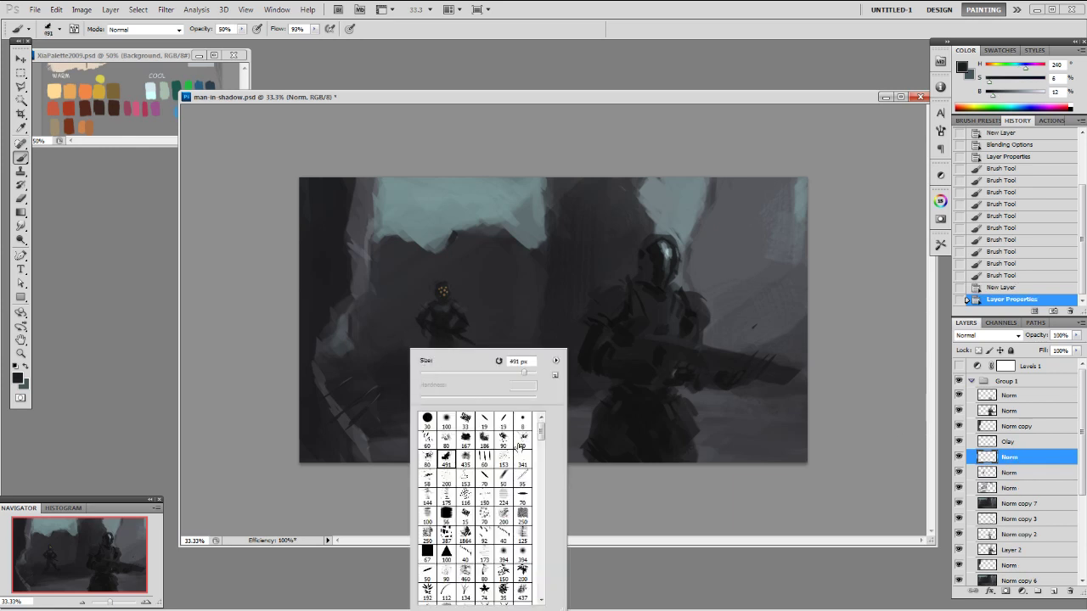
{"action": "left_click", "coordinate": [939, 135]}
{"action": "left_click_drag", "start_coordinate": [920, 226], "coordinate": [901, 245]}
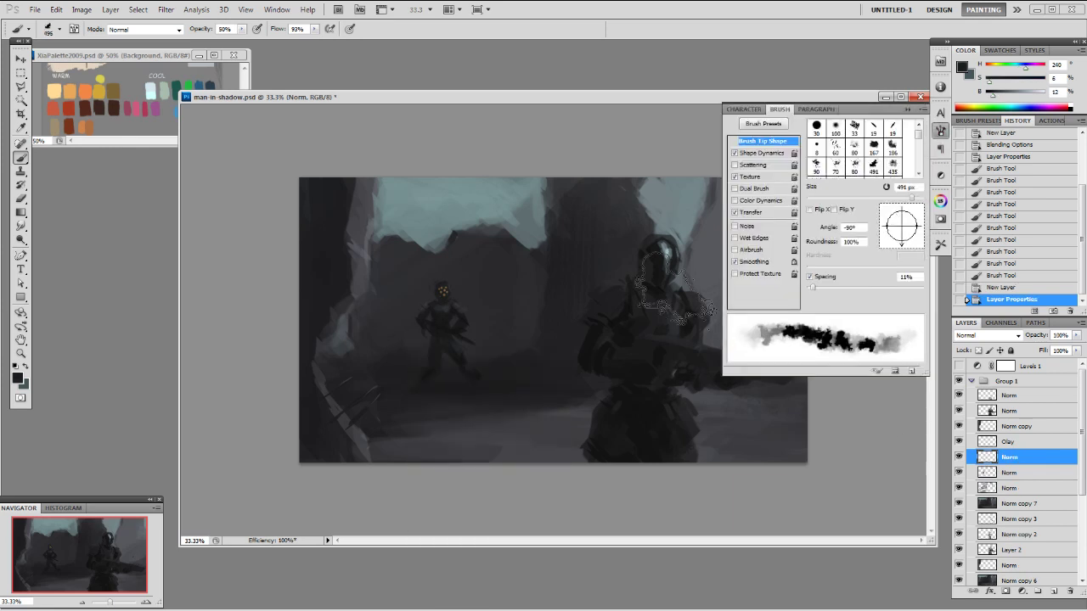
{"action": "left_click", "coordinate": [398, 365]}
{"action": "left_click", "coordinate": [906, 110]}
{"action": "left_click_drag", "start_coordinate": [992, 95], "coordinate": [988, 95]}
- Brush dark, textured haze around the distant figure's legs and the ground beside it
{"action": "key", "text": "bracketleft"}
{"action": "key", "text": "bracketleft"}
{"action": "left_click_drag", "start_coordinate": [425, 381], "coordinate": [461, 383]}
{"action": "left_click_drag", "start_coordinate": [422, 342], "coordinate": [418, 352]}
{"action": "key", "text": "bracketright"}
{"action": "left_click", "coordinate": [401, 335]}
{"action": "key", "text": "bracketleft"}
{"action": "mouse_move", "coordinate": [484, 389]}
{"action": "left_mouse_down"}
{"action": "mouse_move", "coordinate": [509, 384]}
{"action": "mouse_move", "coordinate": [486, 377]}
{"action": "mouse_move", "coordinate": [520, 347]}
{"action": "mouse_move", "coordinate": [499, 322]}
{"action": "left_mouse_up"}
{"action": "left_click", "coordinate": [482, 376]}
- Deepen the shadow at the distant figure's feet and toward the broken column with a smaller textured brush
{"action": "right_click", "coordinate": [550, 358]}
{"action": "left_click", "coordinate": [608, 468]}
{"action": "left_click", "coordinate": [810, 402]}
{"action": "key", "text": "bracketleft"}
{"action": "mouse_move", "coordinate": [468, 382]}
{"action": "left_mouse_down"}
{"action": "mouse_move", "coordinate": [414, 393]}
{"action": "mouse_move", "coordinate": [469, 390]}
{"action": "left_mouse_up"}
{"action": "key", "text": "bracketleft"}
{"action": "key", "text": "bracketleft"}
{"action": "left_click_drag", "start_coordinate": [386, 363], "coordinate": [357, 356]}
- Build up a dark smoky shape on the gun side of the distant figure with the 175 px textured brush
{"action": "right_click", "coordinate": [480, 371]}
{"action": "double_click", "coordinate": [518, 491]}
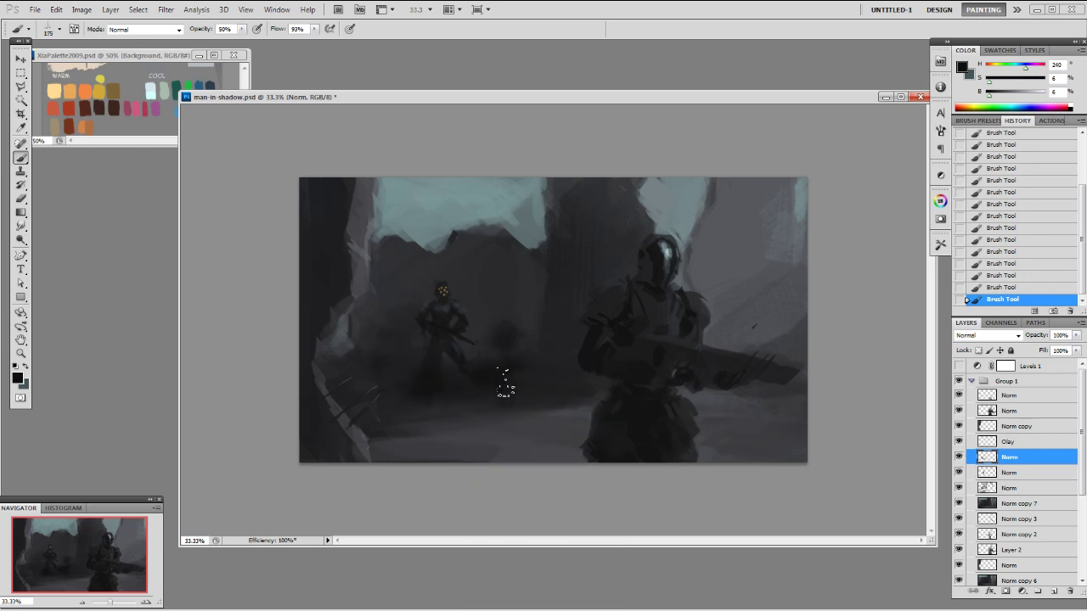
{"action": "left_click_drag", "start_coordinate": [503, 311], "coordinate": [497, 339]}
{"action": "right_click", "coordinate": [537, 369]}
{"action": "left_click", "coordinate": [625, 442]}
{"action": "left_click", "coordinate": [410, 334]}
- Sample pink from the palette and dab a small dot on the distant figure's gun muzzle at 30% opacity
{"action": "left_click", "coordinate": [133, 108], "text": "alt"}
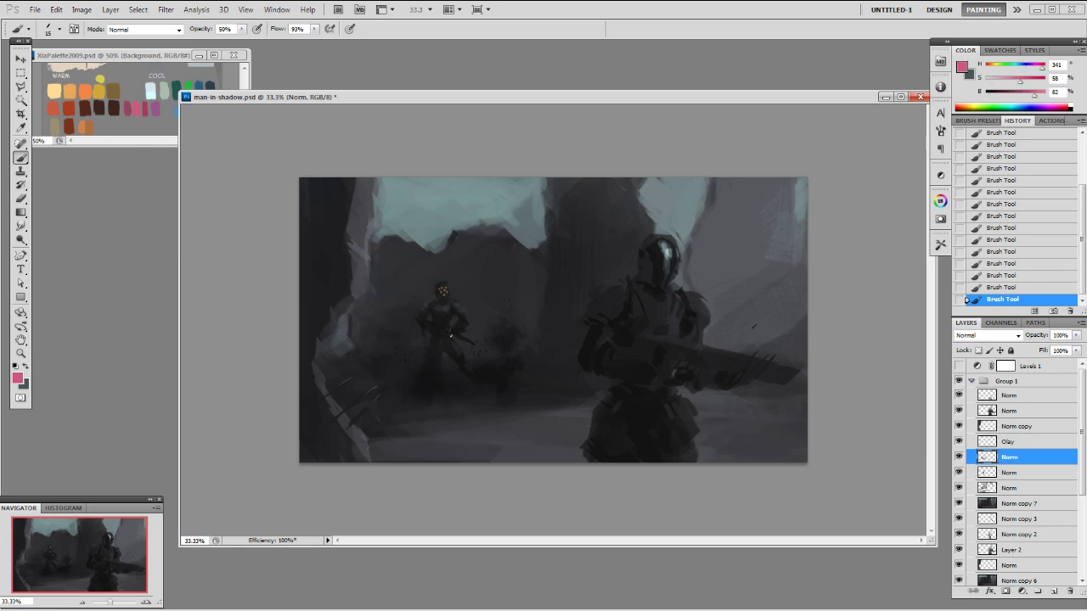
{"action": "right_click", "coordinate": [485, 370]}
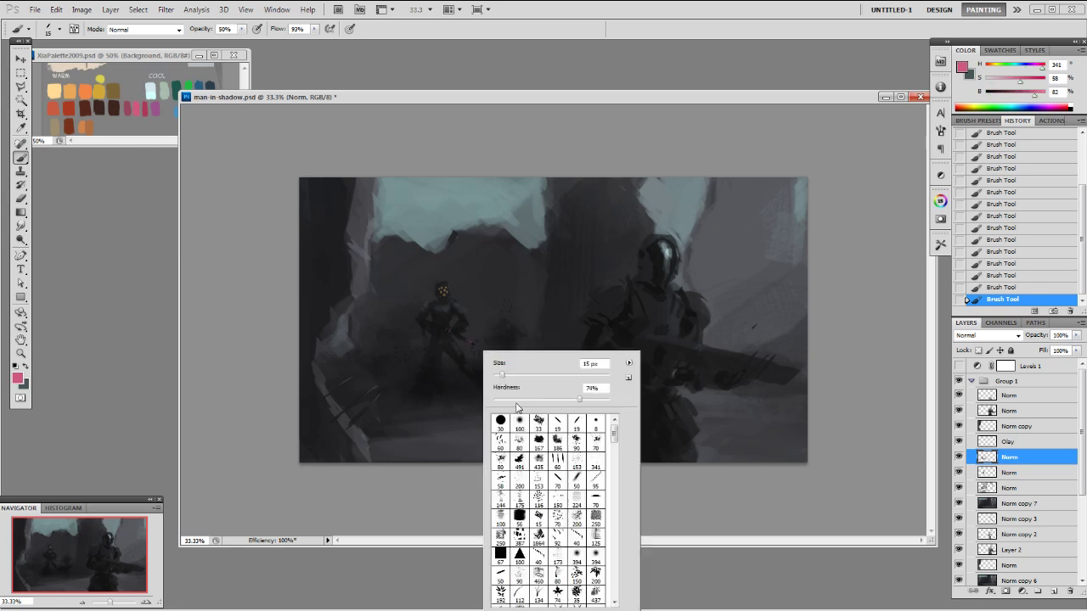
{"action": "left_click", "coordinate": [577, 440]}
{"action": "left_click", "coordinate": [475, 343]}
{"action": "key", "text": "ctrl+z"}
{"action": "key", "text": "bracketleft"}
{"action": "key", "text": "bracketleft"}
{"action": "key", "text": "bracketleft"}
{"action": "key", "text": "3"}
{"action": "left_click", "coordinate": [475, 343]}
- Set the brush mode to Linear Dodge (Add) and dab a soft pink glow over the gun muzzle
{"action": "left_click", "coordinate": [145, 29]}
{"action": "left_click", "coordinate": [144, 167]}
{"action": "left_click", "coordinate": [473, 343]}
{"action": "right_click", "coordinate": [490, 358]}
{"action": "left_click", "coordinate": [528, 435]}
{"action": "left_click", "coordinate": [474, 343]}
{"action": "key", "text": "bracketright"}
{"action": "key", "text": "bracketright"}
{"action": "key", "text": "bracketright"}
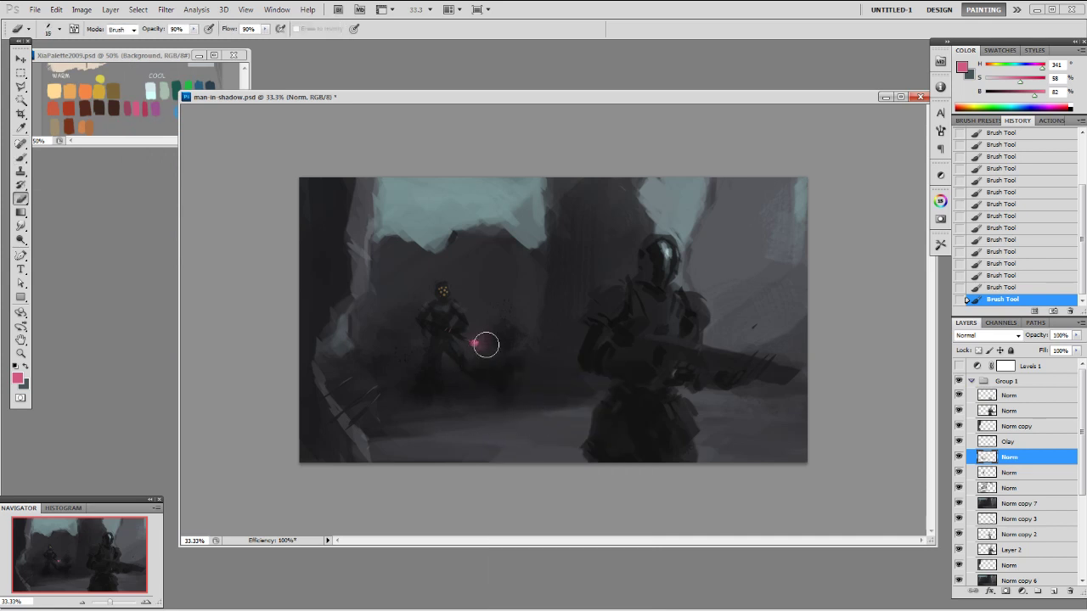
- Switch to the Eraser and step back through the last strokes on the pink muzzle glow
{"action": "key", "text": "e"}
{"action": "right_click", "coordinate": [472, 347]}
{"action": "key", "text": "ctrl+z"}
{"action": "key", "text": "ctrl+alt+z"}
{"action": "key", "text": "ctrl+alt+z"}
{"action": "key", "text": "ctrl+alt+z"}
{"action": "key", "text": "ctrl+alt+z"}
{"action": "key", "text": "ctrl+alt+z"}
{"action": "key", "text": "ctrl+alt+z"}
{"action": "key", "text": "ctrl+alt+z"}
{"action": "key", "text": "ctrl+alt+z"}
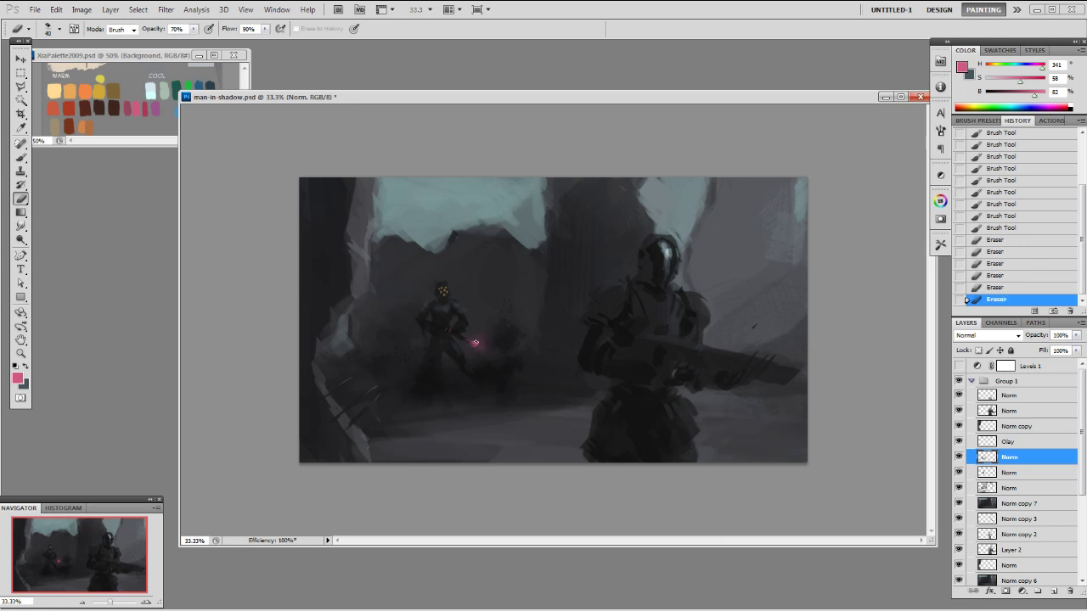
- Erase around the pink muzzle glow at 70% opacity to shape and soften its edges
{"action": "left_click", "coordinate": [474, 346]}
{"action": "left_click", "coordinate": [476, 344]}
{"action": "left_click", "coordinate": [475, 344]}
{"action": "left_click", "coordinate": [473, 344]}
{"action": "left_click", "coordinate": [472, 342]}
{"action": "left_click", "coordinate": [473, 343]}
{"action": "left_click", "coordinate": [473, 343]}
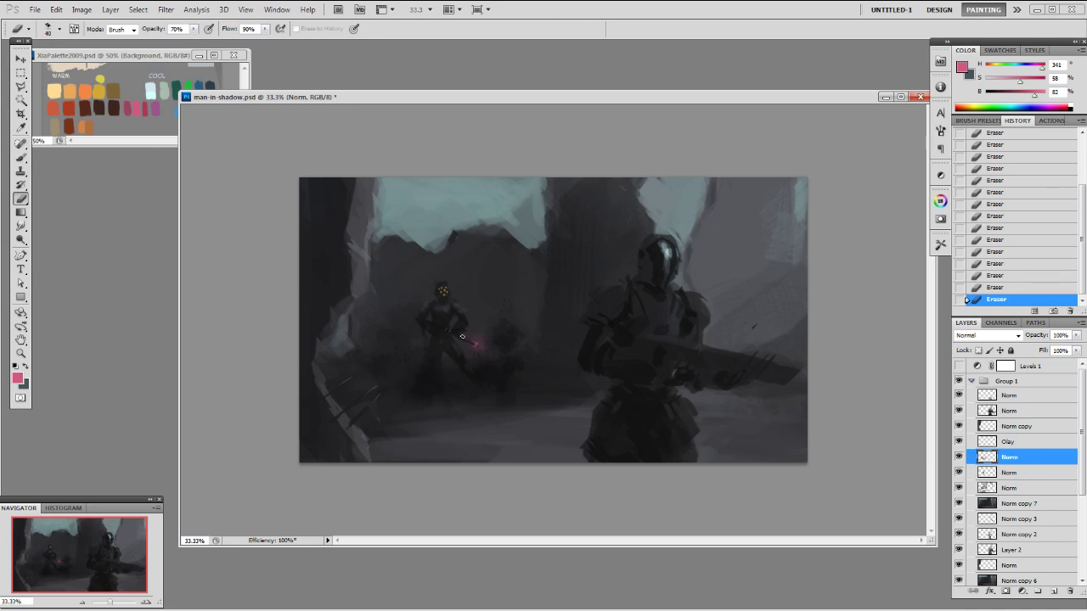
- Paint the distant figure's gun up to the muzzle with sampled near-black and the 19 px brush at 90% opacity
{"action": "key", "text": "b"}
{"action": "left_click", "coordinate": [462, 338], "text": "alt"}
{"action": "right_click", "coordinate": [475, 339]}
{"action": "double_click", "coordinate": [567, 415]}
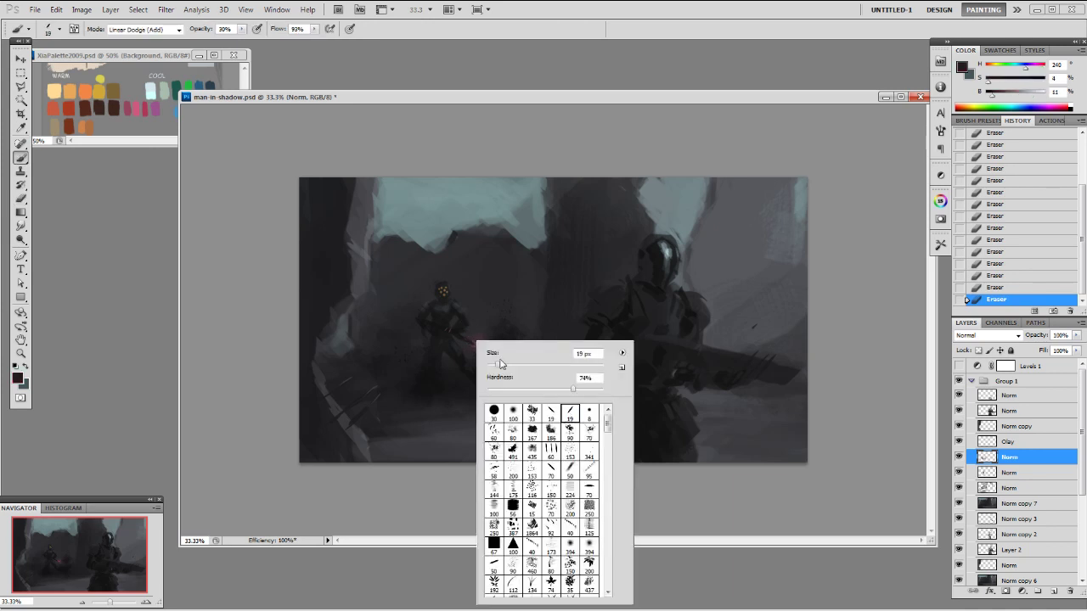
{"action": "key", "text": "9"}
{"action": "left_click_drag", "start_coordinate": [455, 338], "coordinate": [465, 336]}
{"action": "left_click", "coordinate": [472, 342]}
{"action": "left_click", "coordinate": [477, 344]}
- Set the brush mode back to Normal and repaint the distant gun's barrel with a sampled dark grey
{"action": "left_click", "coordinate": [451, 324], "text": "alt"}
{"action": "left_click", "coordinate": [178, 30]}
{"action": "left_click", "coordinate": [153, 40]}
{"action": "left_click", "coordinate": [461, 332], "text": "alt"}
{"action": "left_click", "coordinate": [464, 338]}
{"action": "left_click", "coordinate": [463, 338]}
{"action": "left_click", "coordinate": [466, 338]}
{"action": "left_click", "coordinate": [467, 338]}
{"action": "left_click", "coordinate": [468, 338]}
{"action": "left_click", "coordinate": [465, 338]}
{"action": "left_click", "coordinate": [462, 338]}
- Touch up the rear and barrel of the distant gun with a resampled dark grey, undoing the stray stroke
{"action": "left_click", "coordinate": [455, 338]}
{"action": "left_click", "coordinate": [455, 337]}
{"action": "left_click", "coordinate": [458, 338]}
{"action": "left_click", "coordinate": [459, 333], "text": "alt"}
{"action": "left_click", "coordinate": [466, 338]}
{"action": "key", "text": "ctrl+z"}
{"action": "left_click", "coordinate": [470, 339]}
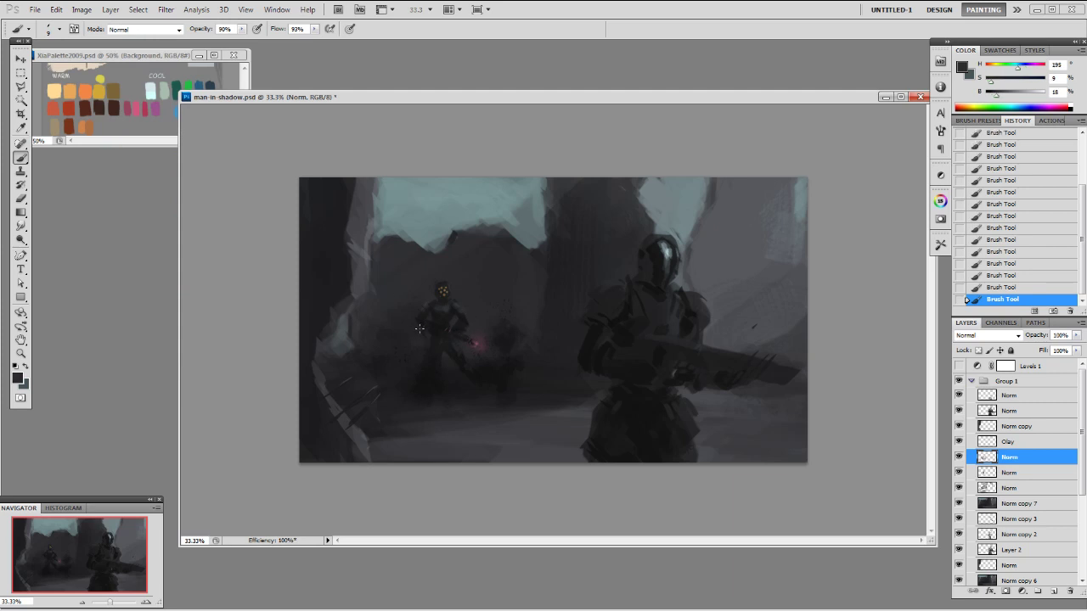
- Pick the 19 px brush and sample near-black from the distant figure's waist
{"action": "right_click", "coordinate": [430, 346]}
{"action": "double_click", "coordinate": [505, 419]}
{"action": "left_click", "coordinate": [441, 339], "text": "alt"}
- Move the Olay layer above the foreground gunman's Norm layer and brush sampled pale teal over his helmet, chest and shoulder
{"action": "left_click", "coordinate": [1007, 410]}
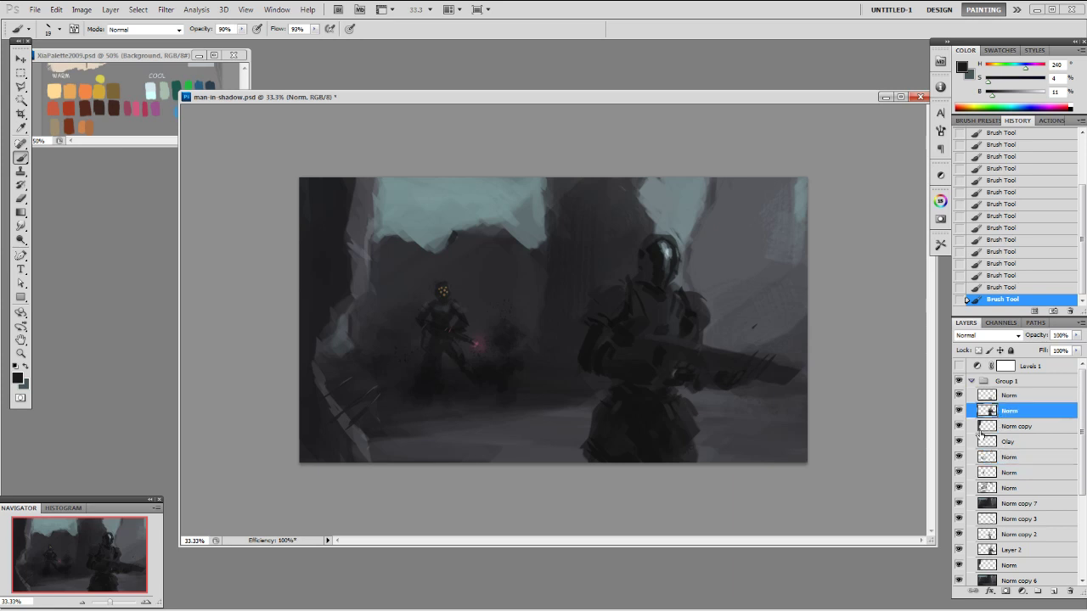
{"action": "left_click_drag", "start_coordinate": [1010, 443], "coordinate": [1010, 404]}
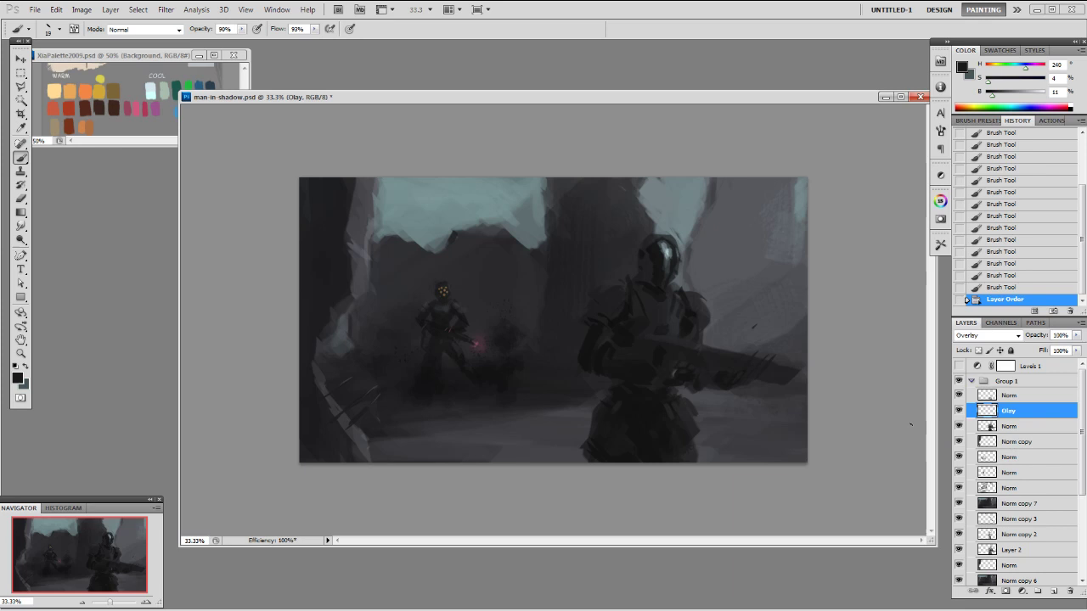
{"action": "left_click", "coordinate": [661, 251], "text": "alt"}
{"action": "mouse_move", "coordinate": [662, 252]}
{"action": "left_mouse_down"}
{"action": "mouse_move", "coordinate": [656, 313]}
{"action": "mouse_move", "coordinate": [701, 308]}
{"action": "mouse_move", "coordinate": [705, 334]}
{"action": "mouse_move", "coordinate": [684, 342]}
{"action": "left_mouse_up"}
{"action": "left_click_drag", "start_coordinate": [625, 284], "coordinate": [647, 313]}
- Brush the pale teal overlay light across the foreground gunman's waist, legs and gun
{"action": "left_click_drag", "start_coordinate": [667, 386], "coordinate": [675, 407]}
{"action": "left_click_drag", "start_coordinate": [669, 447], "coordinate": [679, 429]}
{"action": "left_click_drag", "start_coordinate": [682, 431], "coordinate": [691, 416]}
{"action": "left_click_drag", "start_coordinate": [694, 420], "coordinate": [703, 407]}
{"action": "mouse_move", "coordinate": [789, 366]}
{"action": "left_mouse_down"}
{"action": "mouse_move", "coordinate": [656, 345]}
{"action": "mouse_move", "coordinate": [791, 371]}
{"action": "left_mouse_up"}
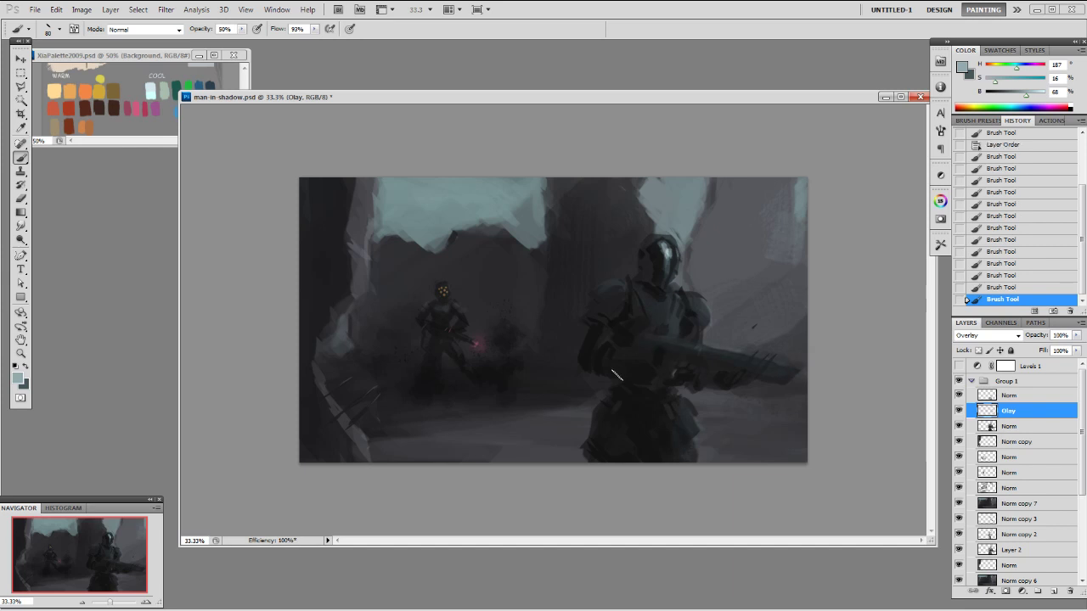
{"action": "left_click_drag", "start_coordinate": [642, 354], "coordinate": [650, 347]}
- Add a new normal layer directly above the Norm copy 7 layer
{"action": "left_click", "coordinate": [1027, 489]}
{"action": "left_click", "coordinate": [1011, 505]}
{"action": "key", "text": "F2"}
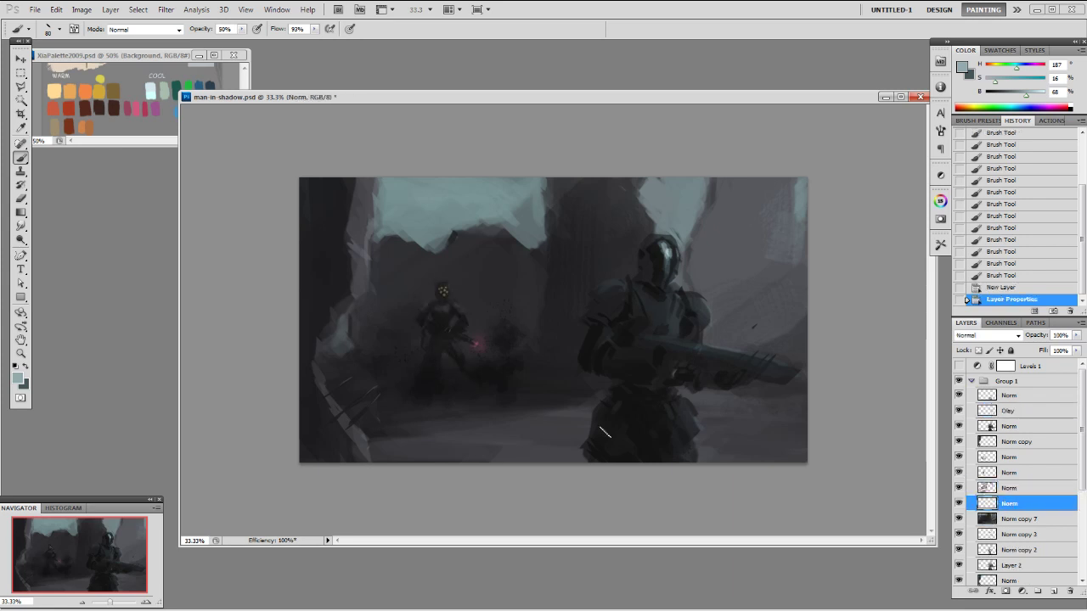
- Sample the floor's dark grey and brush it at 70% opacity over the ground between the distant figure and the foreground gunman
{"action": "left_click", "coordinate": [564, 430], "text": "alt"}
{"action": "right_click", "coordinate": [557, 433]}
{"action": "double_click", "coordinate": [573, 462]}
{"action": "right_click", "coordinate": [624, 458]}
{"action": "left_click", "coordinate": [716, 463]}
{"action": "left_click", "coordinate": [432, 453]}
{"action": "left_click", "coordinate": [432, 454], "text": "alt"}
{"action": "key", "text": "ctrl+z"}
{"action": "key", "text": "7"}
{"action": "mouse_move", "coordinate": [432, 454]}
{"action": "left_mouse_down"}
{"action": "mouse_move", "coordinate": [548, 461]}
{"action": "mouse_move", "coordinate": [540, 458]}
{"action": "left_mouse_up"}
{"action": "key", "text": "bracketleft"}
{"action": "key", "text": "bracketleft"}
{"action": "mouse_move", "coordinate": [548, 461]}
{"action": "left_mouse_down"}
{"action": "mouse_move", "coordinate": [517, 453]}
{"action": "mouse_move", "coordinate": [543, 459]}
{"action": "left_mouse_up"}
- Enlarge the brush to 100 px and extend the dark grey strokes over the floor behind the foreground gunman
{"action": "mouse_move", "coordinate": [769, 460]}
{"action": "left_mouse_down"}
{"action": "mouse_move", "coordinate": [835, 461]}
{"action": "mouse_move", "coordinate": [818, 424]}
{"action": "mouse_move", "coordinate": [730, 428]}
{"action": "mouse_move", "coordinate": [826, 409]}
{"action": "mouse_move", "coordinate": [747, 429]}
{"action": "left_mouse_up"}
{"action": "key", "text": "bracketright"}
{"action": "key", "text": "bracketright"}
{"action": "key", "text": "bracketright"}
{"action": "left_click_drag", "start_coordinate": [790, 421], "coordinate": [756, 433]}
{"action": "left_click_drag", "start_coordinate": [791, 421], "coordinate": [764, 437]}
- Sample the pale teal sky and brush it onto the floor below the gunman's gun at 40 px and 30% opacity
{"action": "left_click", "coordinate": [508, 200], "text": "alt"}
{"action": "key", "text": "3"}
{"action": "key", "text": "bracketleft"}
{"action": "key", "text": "bracketleft"}
{"action": "key", "text": "bracketleft"}
{"action": "key", "text": "bracketleft"}
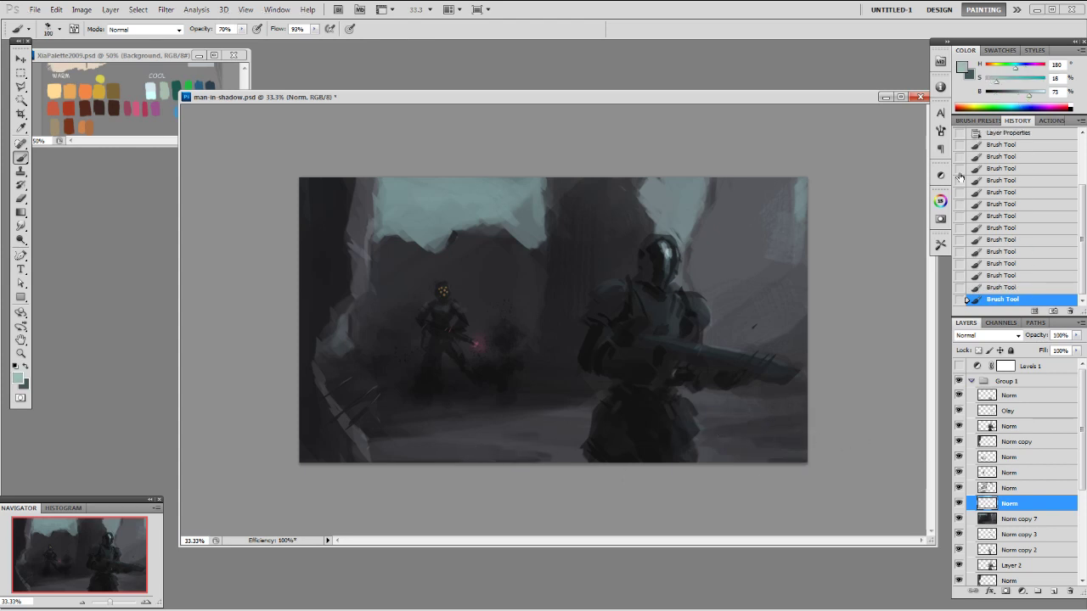
{"action": "key", "text": "bracketleft"}
{"action": "key", "text": "bracketleft"}
{"action": "left_click", "coordinate": [768, 450]}
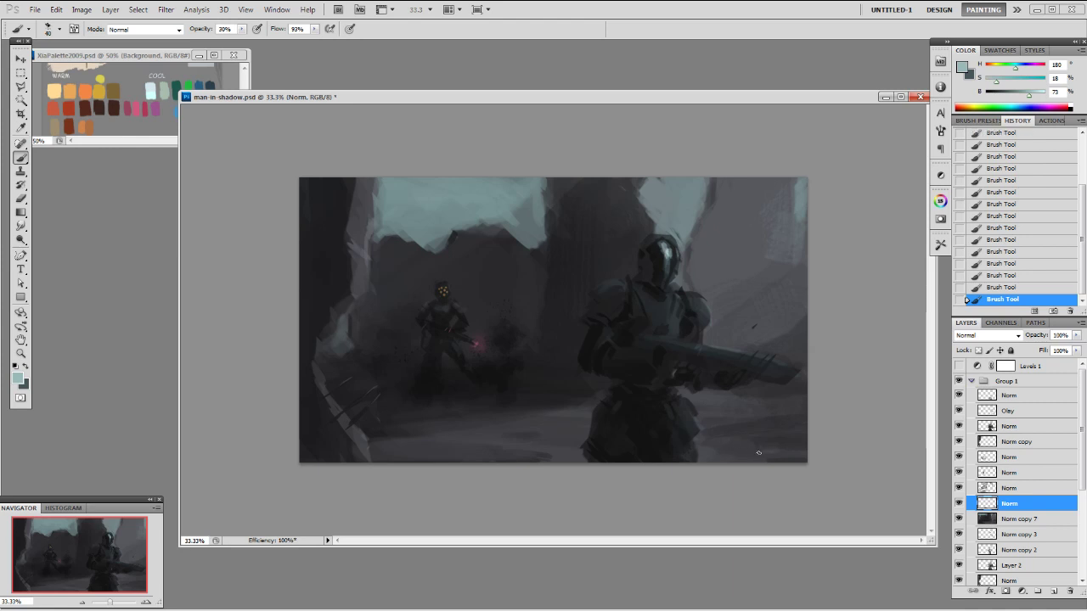
- Pick the 435 px textured brush, enlarge it to 500 px at 20% opacity, and sample grey-teal for the background haze
{"action": "left_click", "coordinate": [696, 189], "text": "alt"}
{"action": "right_click", "coordinate": [714, 205]}
{"action": "left_click", "coordinate": [773, 297]}
{"action": "left_click", "coordinate": [862, 191]}
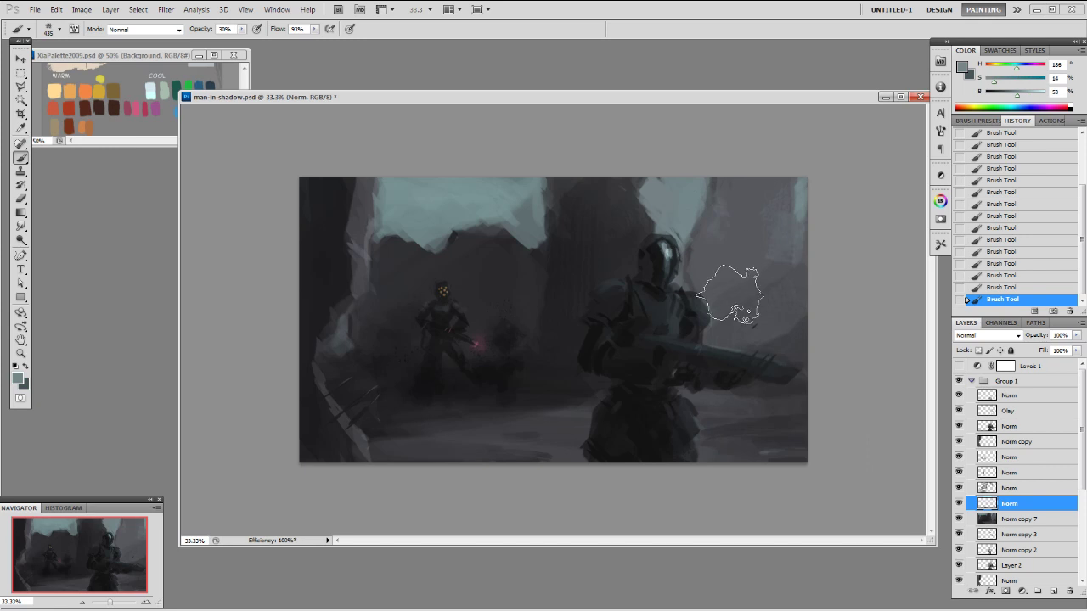
{"action": "key", "text": "bracketright"}
{"action": "key", "text": "2"}
{"action": "left_click", "coordinate": [506, 204], "text": "alt"}
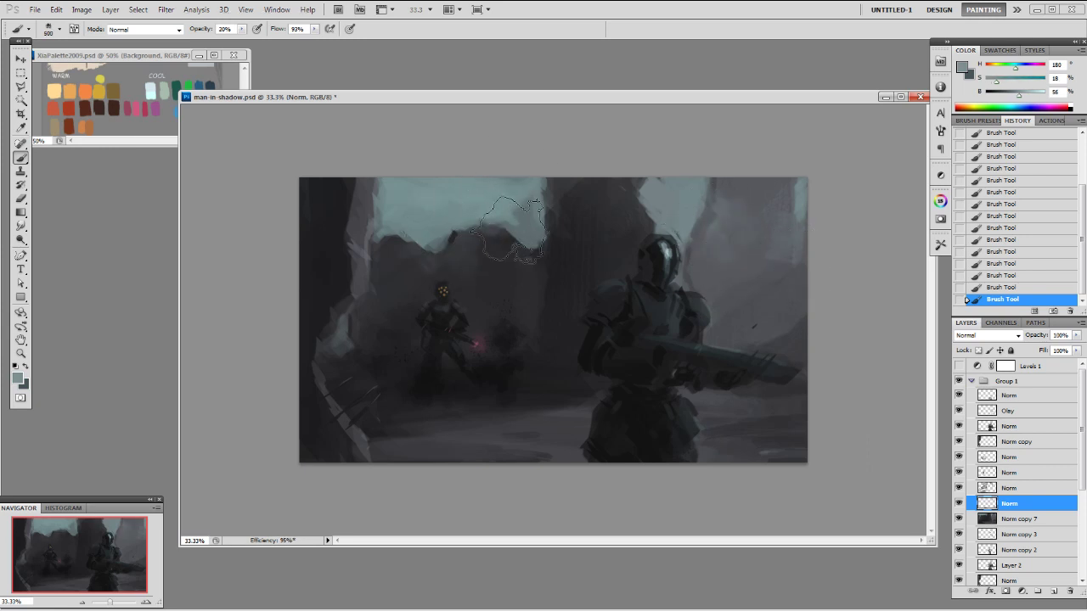
- Pick the 491 px splatter brush, enlarge it to 700 px, and brush sampled grey-teal across the wall behind the gunman's head
{"action": "right_click", "coordinate": [789, 323]}
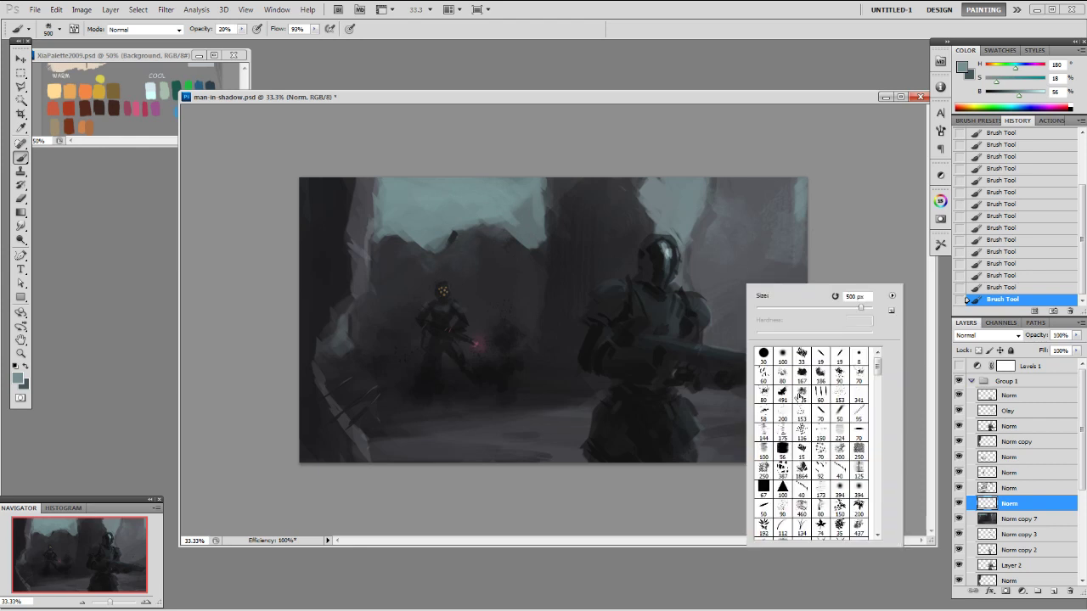
{"action": "double_click", "coordinate": [782, 393]}
{"action": "left_click", "coordinate": [524, 185], "text": "alt"}
{"action": "key", "text": "bracketright"}
{"action": "key", "text": "bracketright"}
{"action": "key", "text": "bracketright"}
{"action": "left_click_drag", "start_coordinate": [586, 204], "coordinate": [717, 214]}
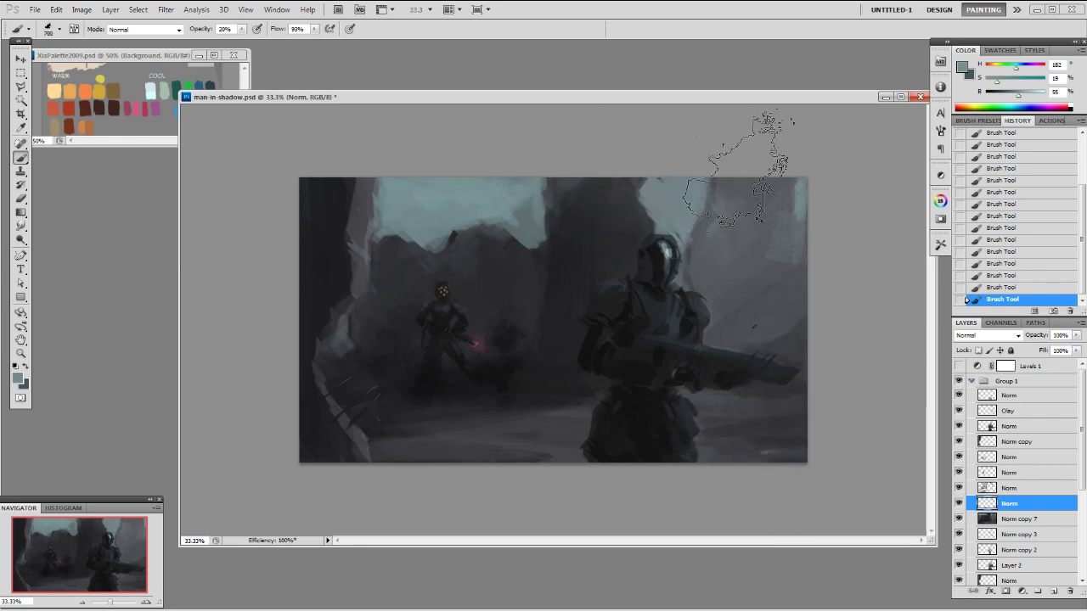
{"action": "right_click", "coordinate": [851, 366]}
{"action": "left_click", "coordinate": [798, 338]}
{"action": "left_click", "coordinate": [760, 333]}
{"action": "key", "text": "ctrl+z"}
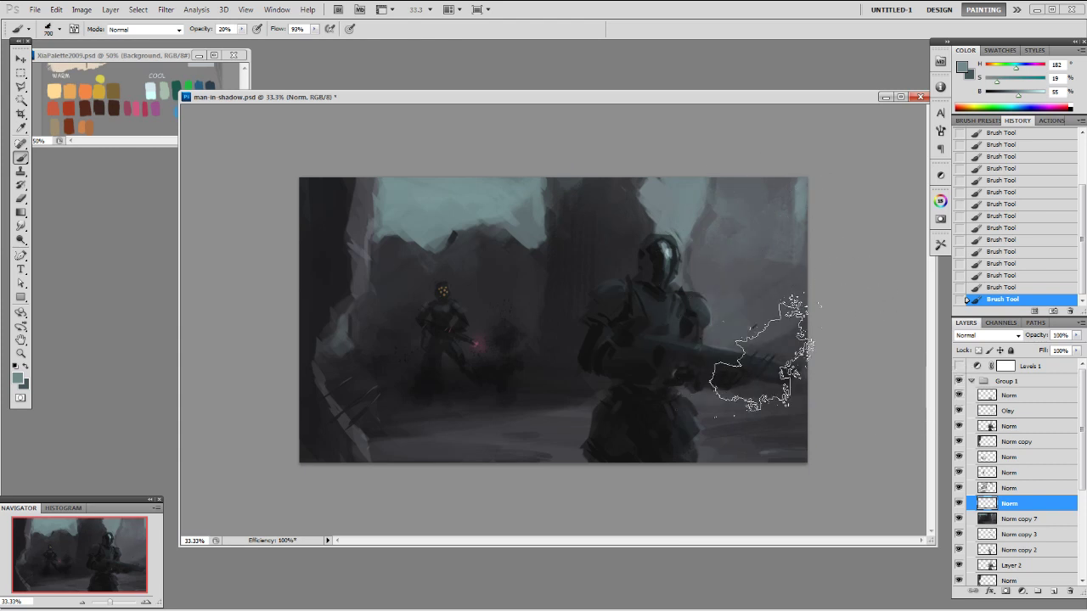
- Pick another rough-edged brush, enlarge it to 700 px, and brush grey-teal haze over the wall beside the gunman's shoulder
{"action": "right_click", "coordinate": [782, 362]}
{"action": "double_click", "coordinate": [820, 455]}
{"action": "key", "text": "bracketright"}
{"action": "key", "text": "bracketright"}
{"action": "key", "text": "bracketright"}
{"action": "key", "text": "bracketright"}
{"action": "key", "text": "bracketright"}
{"action": "key", "text": "bracketright"}
{"action": "key", "text": "bracketright"}
{"action": "key", "text": "bracketright"}
{"action": "key", "text": "bracketright"}
{"action": "key", "text": "bracketright"}
{"action": "key", "text": "bracketright"}
{"action": "left_click", "coordinate": [689, 305]}
{"action": "left_click", "coordinate": [736, 298]}
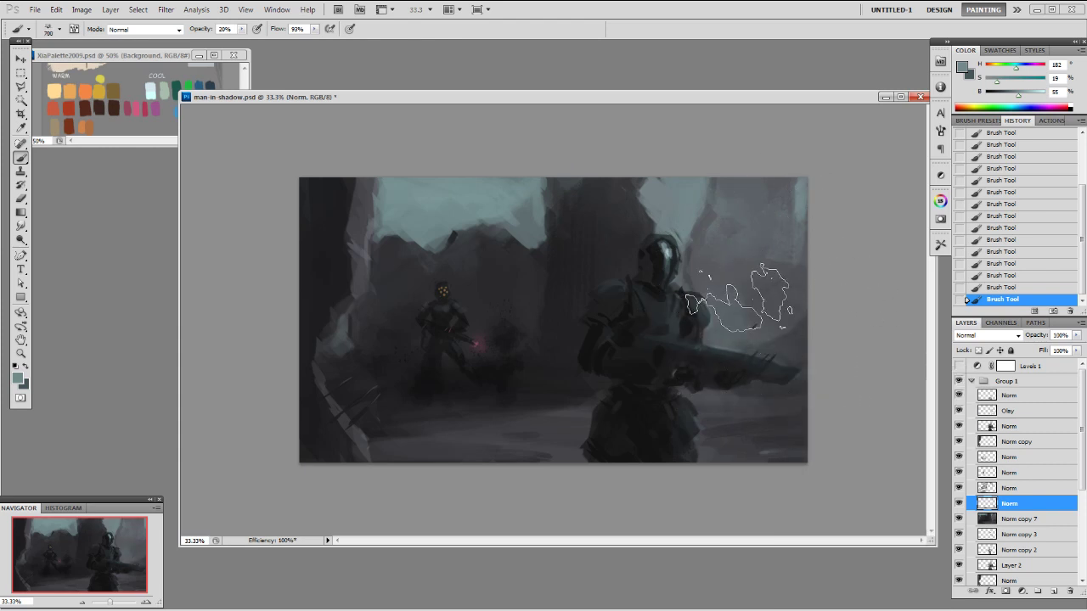
- Dodge the foreground gunman's highlights on his Norm layer, and merge the uppermost Norm layer down into it
{"action": "left_click", "coordinate": [1011, 412]}
{"action": "left_click", "coordinate": [1008, 426]}
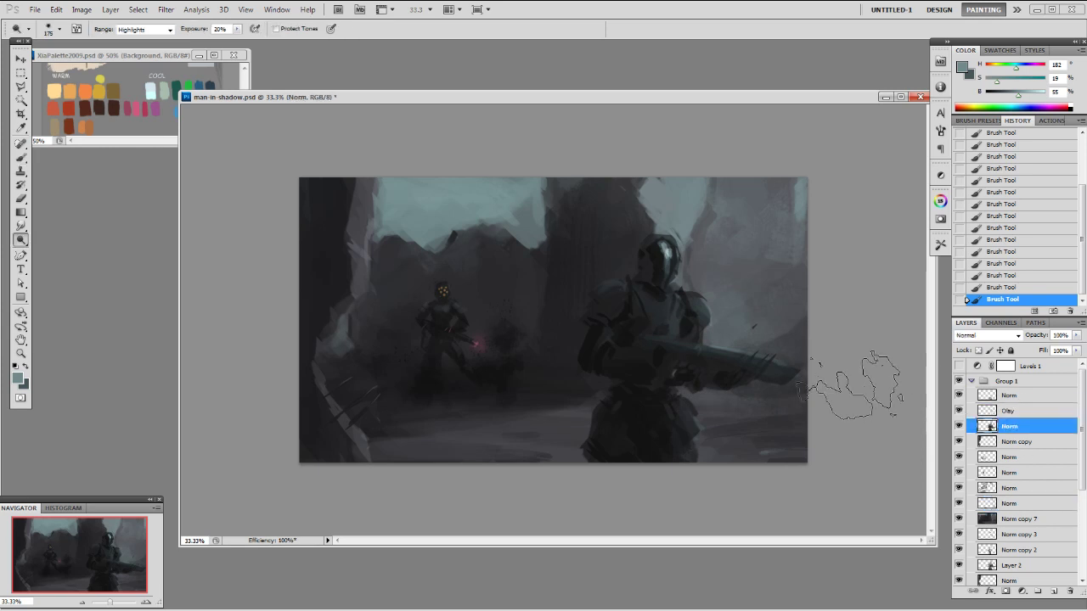
{"action": "key", "text": "o"}
{"action": "right_click", "coordinate": [725, 347]}
{"action": "left_click", "coordinate": [816, 417]}
{"action": "left_click", "coordinate": [679, 300]}
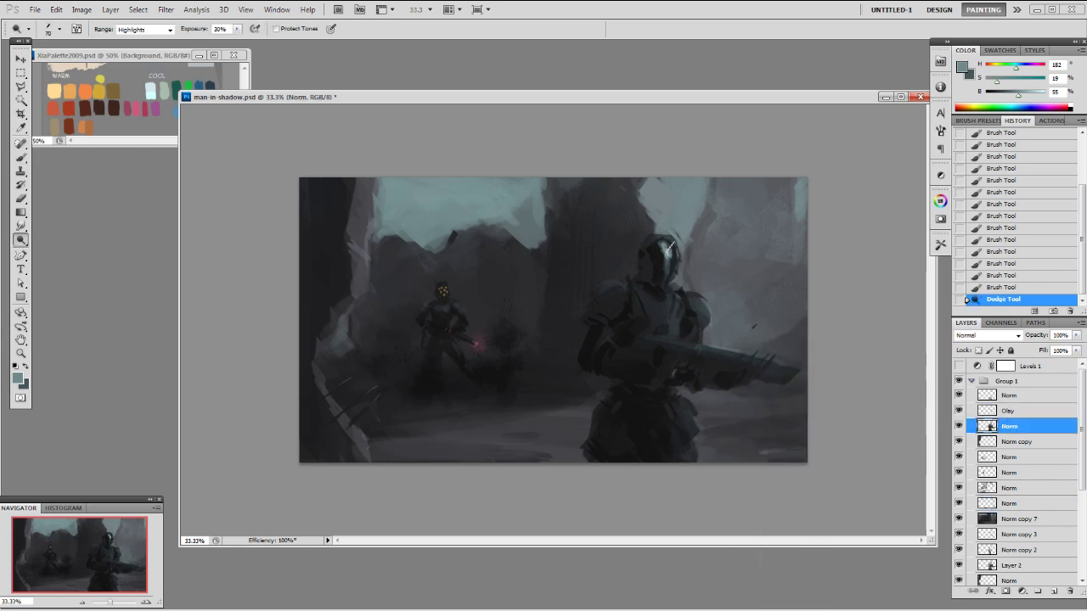
{"action": "left_click_drag", "start_coordinate": [1002, 399], "coordinate": [1008, 422]}
{"action": "key", "text": "ctrl+e"}
{"action": "left_click_drag", "start_coordinate": [659, 234], "coordinate": [669, 257]}
{"action": "left_click_drag", "start_coordinate": [679, 304], "coordinate": [698, 321]}
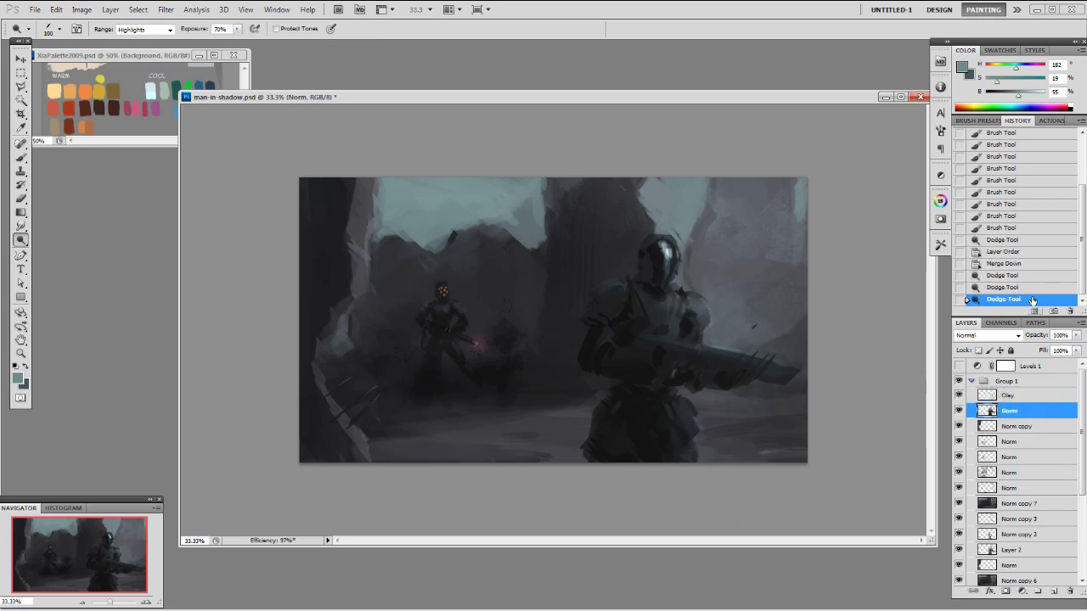
{"action": "key", "text": "ctrl+z"}
{"action": "key", "text": "ctrl+z"}
{"action": "key", "text": "ctrl+z"}
- Pick the 19 px brush tip and dodge highlights along the gunman's gun-side shoulder and upper arm at 70% exposure
{"action": "right_click", "coordinate": [720, 310]}
{"action": "double_click", "coordinate": [768, 374]}
{"action": "key", "text": "ctrl+z"}
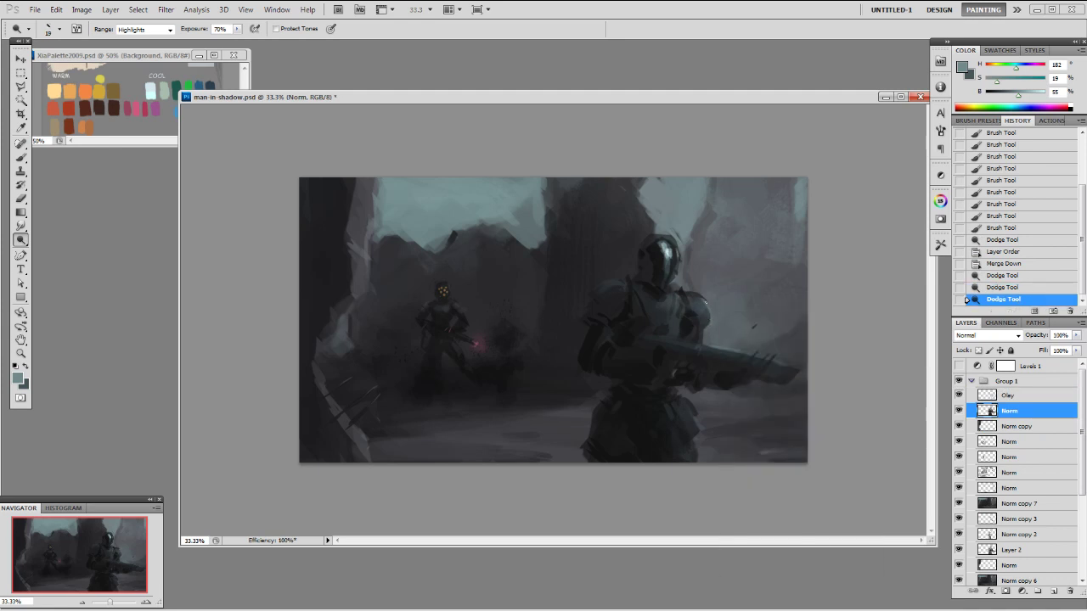
{"action": "left_click_drag", "start_coordinate": [698, 301], "coordinate": [684, 337]}
{"action": "mouse_move", "coordinate": [703, 301]}
{"action": "left_mouse_down"}
{"action": "mouse_move", "coordinate": [708, 309]}
{"action": "mouse_move", "coordinate": [675, 297]}
{"action": "mouse_move", "coordinate": [657, 320]}
{"action": "mouse_move", "coordinate": [677, 305]}
{"action": "mouse_move", "coordinate": [682, 321]}
{"action": "left_mouse_up"}
{"action": "key", "text": "bracketright"}
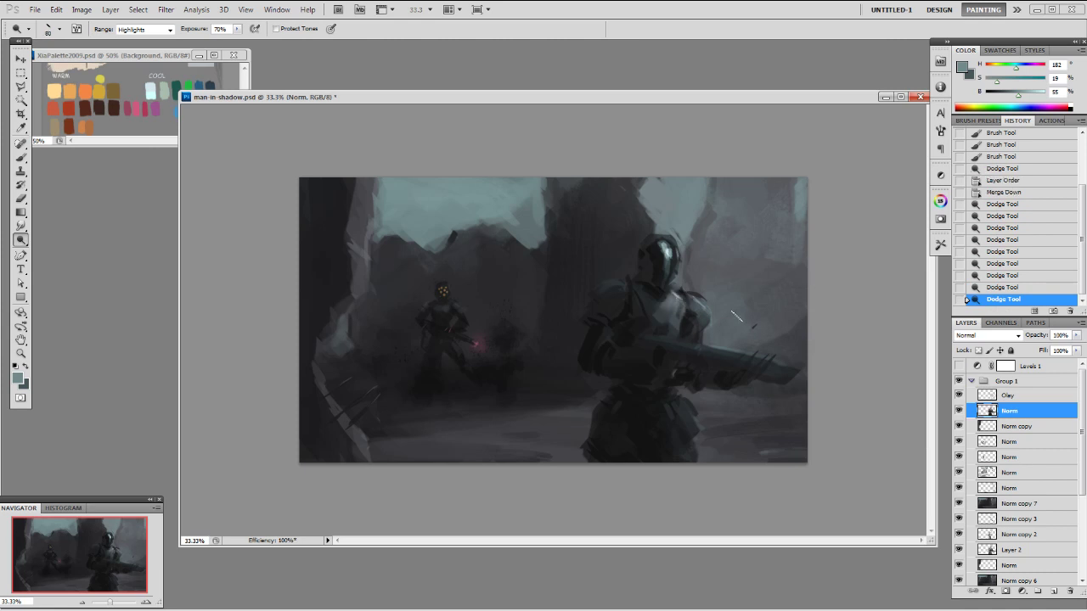
- Undo the last dodge stroke, choose another brush tip, and dodge highlights on the gunman's chest and the top of his gun
{"action": "key", "text": "ctrl+z"}
{"action": "right_click", "coordinate": [685, 310]}
{"action": "left_click", "coordinate": [769, 388]}
{"action": "left_click", "coordinate": [669, 307]}
{"action": "mouse_move", "coordinate": [669, 301]}
{"action": "left_mouse_down"}
{"action": "mouse_move", "coordinate": [678, 312]}
{"action": "mouse_move", "coordinate": [664, 316]}
{"action": "mouse_move", "coordinate": [775, 366]}
{"action": "mouse_move", "coordinate": [675, 341]}
{"action": "mouse_move", "coordinate": [783, 362]}
{"action": "mouse_move", "coordinate": [720, 345]}
{"action": "left_mouse_up"}
{"action": "key", "text": "ctrl+z"}
- Dodge the gunman's other shoulder plate and the shadowed side of his helmet, and choose a different tip for the waist area
{"action": "left_click_drag", "start_coordinate": [604, 286], "coordinate": [628, 282]}
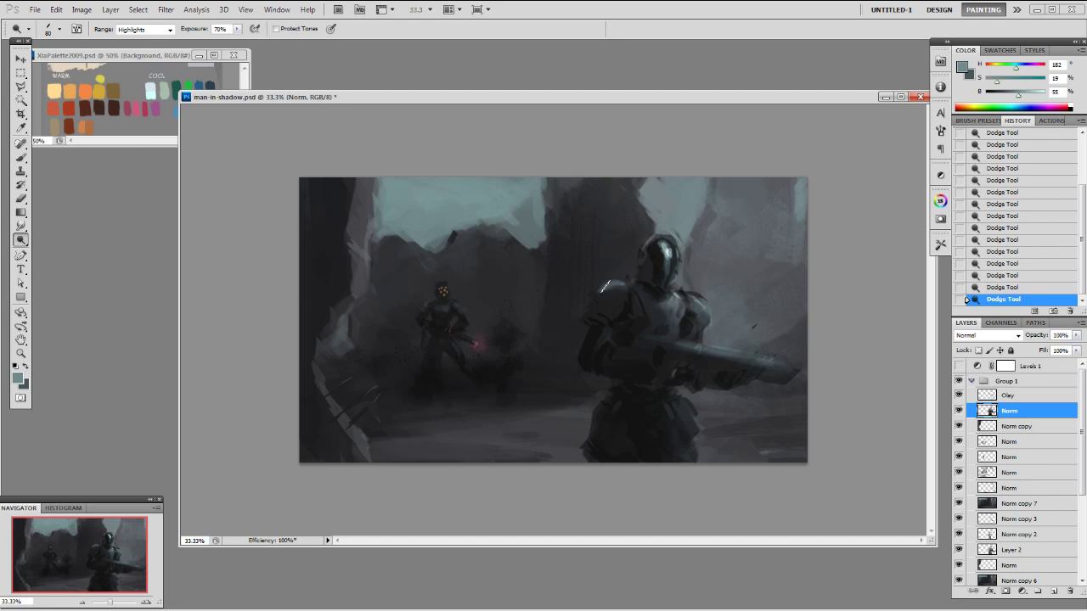
{"action": "left_click_drag", "start_coordinate": [1032, 278], "coordinate": [1007, 257]}
{"action": "mouse_move", "coordinate": [648, 241]}
{"action": "left_mouse_down"}
{"action": "mouse_move", "coordinate": [656, 232]}
{"action": "mouse_move", "coordinate": [642, 265]}
{"action": "left_mouse_up"}
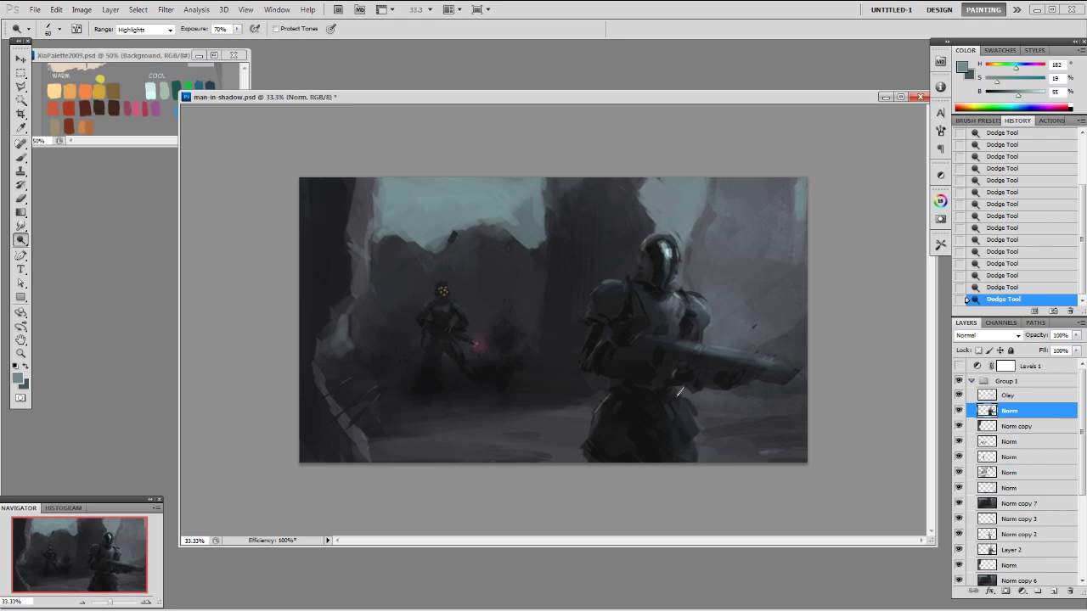
{"action": "right_click", "coordinate": [695, 418]}
{"action": "double_click", "coordinate": [804, 441]}
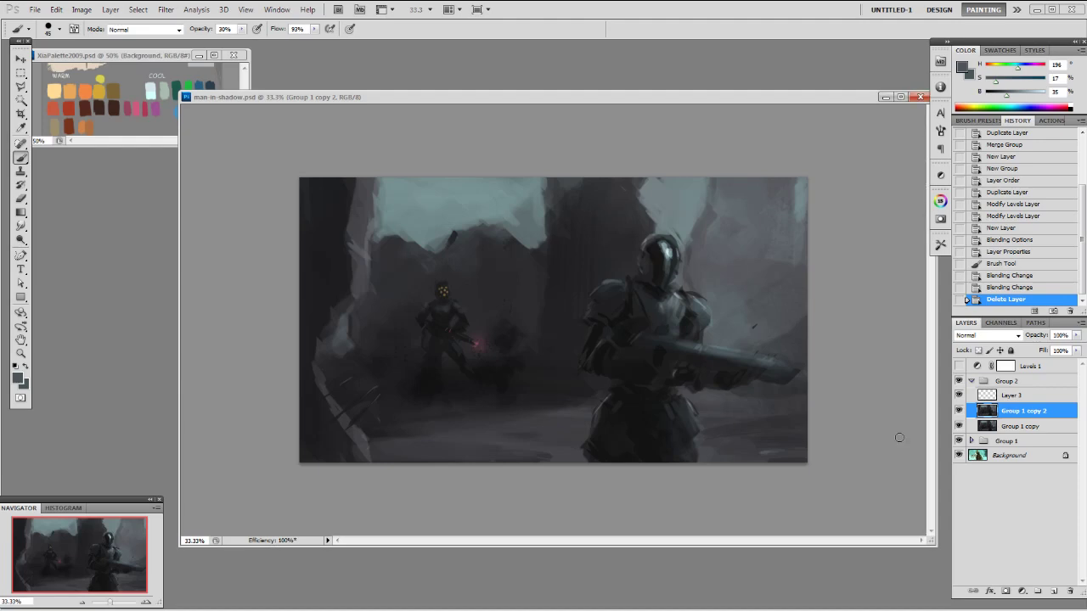
- On Group 1 copy 2, dodge the gunman's forearm and the jagged spikes beside the foreground column at 50% exposure
{"action": "key", "text": "o"}
{"action": "right_click", "coordinate": [679, 371]}
{"action": "left_click", "coordinate": [613, 359]}
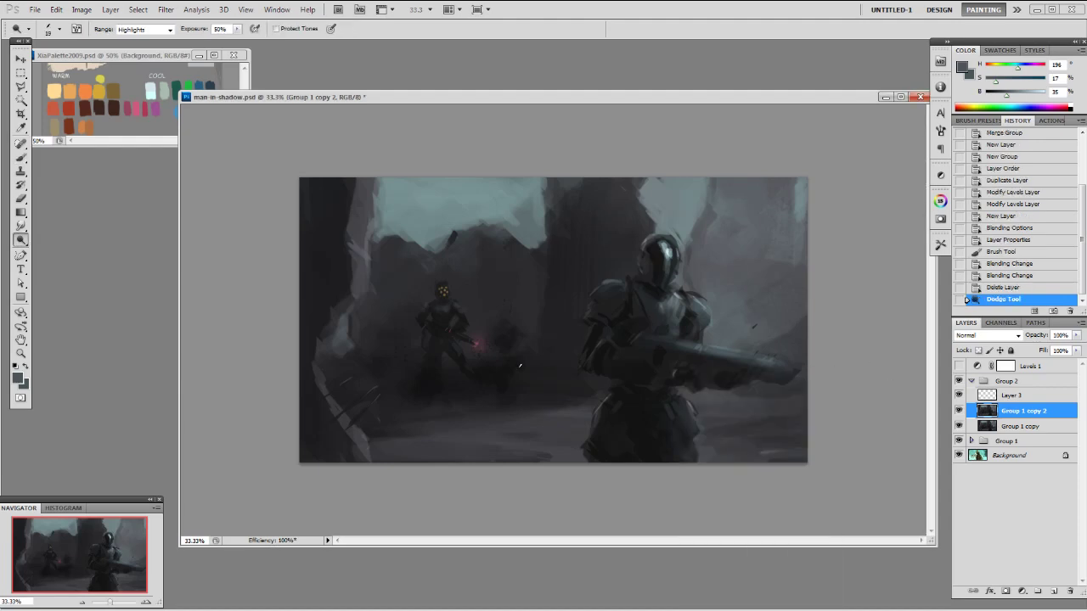
{"action": "key", "text": "]"}
{"action": "left_click", "coordinate": [379, 398]}
{"action": "left_click", "coordinate": [371, 399]}
{"action": "left_click", "coordinate": [363, 400]}
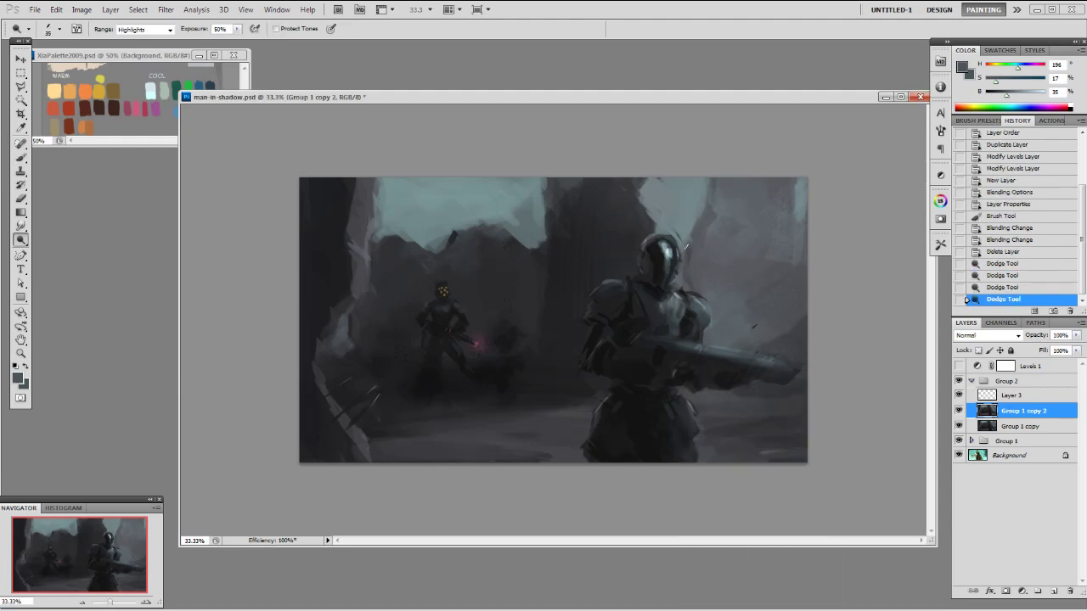
- Dodge fine highlights along the gunman's helmet rim, shoulder and gun with a 25 px tip at 50% exposure
{"action": "left_click", "coordinate": [667, 235]}
{"action": "key", "text": "ctrl+z"}
{"action": "key", "text": "ctrl+z"}
{"action": "key", "text": "ctrl+z"}
{"action": "key", "text": "ctrl+z"}
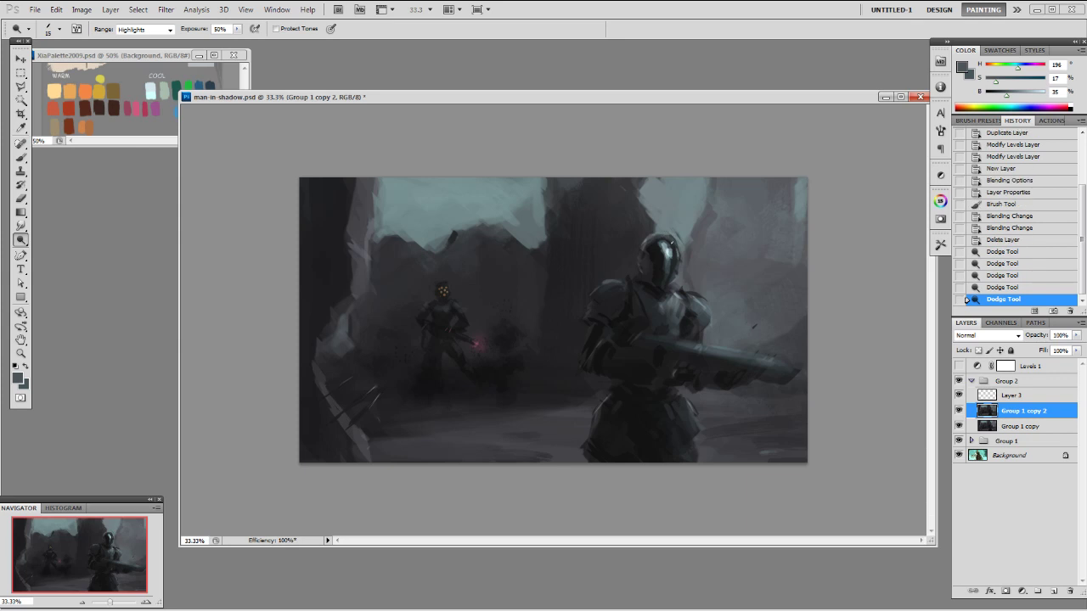
{"action": "key", "text": "["}
{"action": "left_click", "coordinate": [653, 238]}
{"action": "left_click", "coordinate": [649, 241]}
{"action": "left_click", "coordinate": [642, 249]}
{"action": "left_click", "coordinate": [639, 261]}
{"action": "left_click", "coordinate": [639, 276]}
{"action": "left_click", "coordinate": [638, 281]}
{"action": "left_click", "coordinate": [638, 281]}
{"action": "left_click", "coordinate": [638, 281]}
{"action": "left_click", "coordinate": [637, 281]}
{"action": "key", "text": "ctrl+z"}
{"action": "left_click", "coordinate": [696, 297]}
{"action": "left_click", "coordinate": [720, 346]}
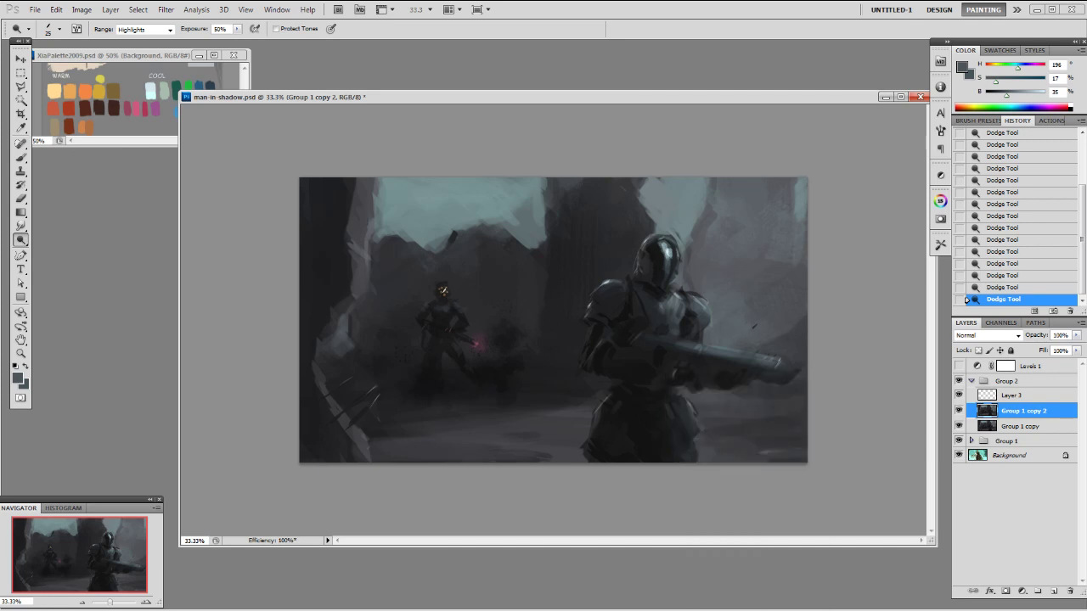
- Pick the 100 px soft tip and dodge the distant figure's glowing face and the pink glow at his gun's muzzle
{"action": "right_click", "coordinate": [450, 308]}
{"action": "double_click", "coordinate": [494, 384]}
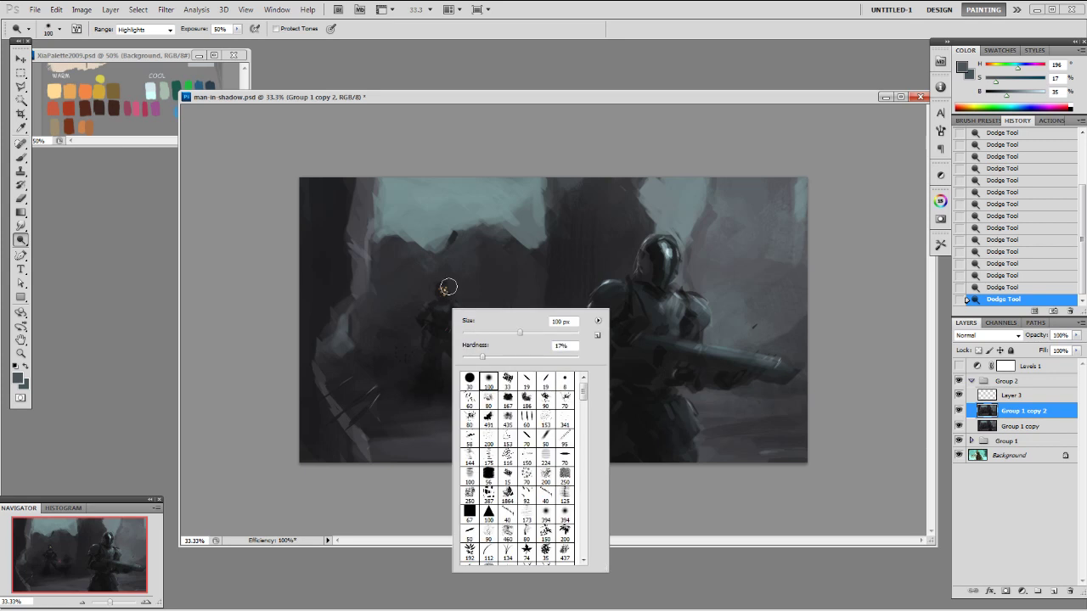
{"action": "left_click", "coordinate": [478, 344]}
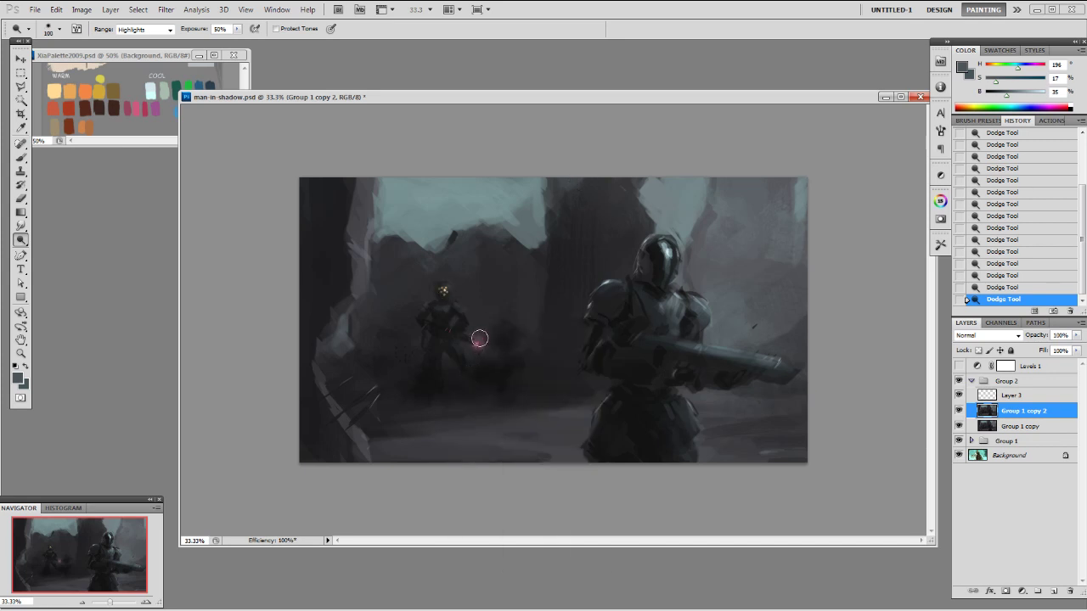
- Add a Multiply layer named Multi above Group 1 copy 2, sample near-black beside the distant figure, and pick the 167 px brush
{"action": "key", "text": "F2"}
{"action": "key", "text": "b"}
{"action": "left_click", "coordinate": [501, 374], "text": "alt"}
{"action": "right_click", "coordinate": [525, 370]}
{"action": "left_click", "coordinate": [578, 464]}
{"action": "left_click", "coordinate": [875, 341]}
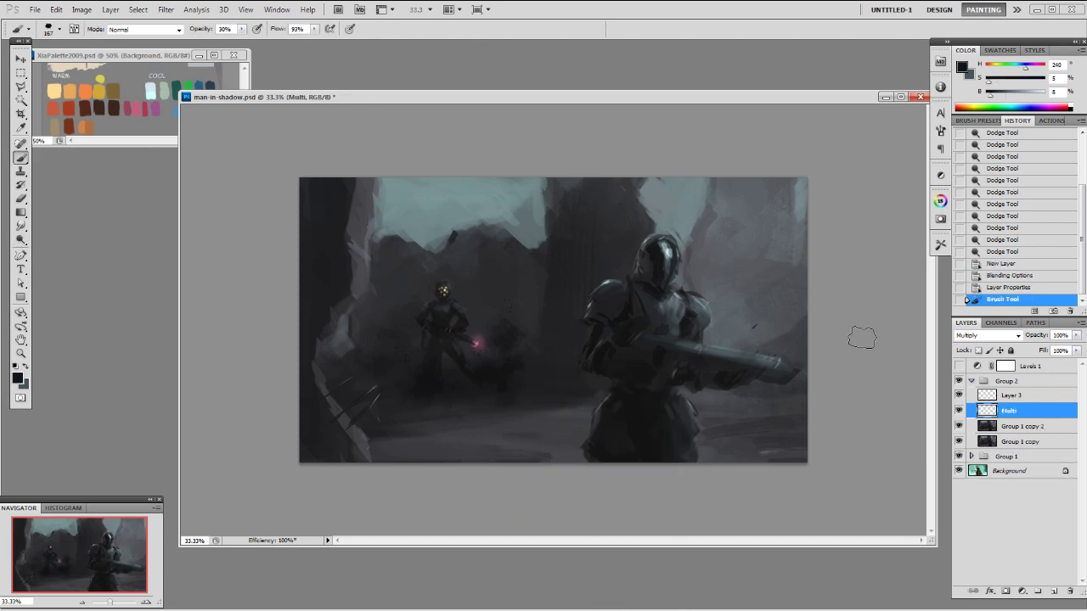
- Enlarge the brush and darken the distant figure's surroundings, the central column and the floor at 20% opacity on the Multi layer
{"action": "key", "text": "2"}
{"action": "key", "text": "bracketright"}
{"action": "key", "text": "bracketright"}
{"action": "key", "text": "bracketright"}
{"action": "key", "text": "bracketright"}
{"action": "key", "text": "bracketright"}
{"action": "key", "text": "bracketright"}
{"action": "mouse_move", "coordinate": [460, 330]}
{"action": "left_mouse_down"}
{"action": "mouse_move", "coordinate": [408, 312]}
{"action": "mouse_move", "coordinate": [385, 335]}
{"action": "left_mouse_up"}
{"action": "mouse_move", "coordinate": [582, 285]}
{"action": "left_mouse_down"}
{"action": "mouse_move", "coordinate": [552, 253]}
{"action": "mouse_move", "coordinate": [564, 350]}
{"action": "mouse_move", "coordinate": [602, 233]}
{"action": "mouse_move", "coordinate": [582, 206]}
{"action": "mouse_move", "coordinate": [538, 274]}
{"action": "mouse_move", "coordinate": [521, 248]}
{"action": "left_mouse_up"}
{"action": "mouse_move", "coordinate": [446, 349]}
{"action": "left_mouse_down"}
{"action": "mouse_move", "coordinate": [407, 440]}
{"action": "mouse_move", "coordinate": [556, 407]}
{"action": "left_mouse_up"}
- Erase excess Multi shading beside the central column and down across the floor with a textured eraser tip
{"action": "key", "text": "e"}
{"action": "right_click", "coordinate": [552, 282]}
{"action": "left_click", "coordinate": [645, 376]}
{"action": "left_click", "coordinate": [787, 283]}
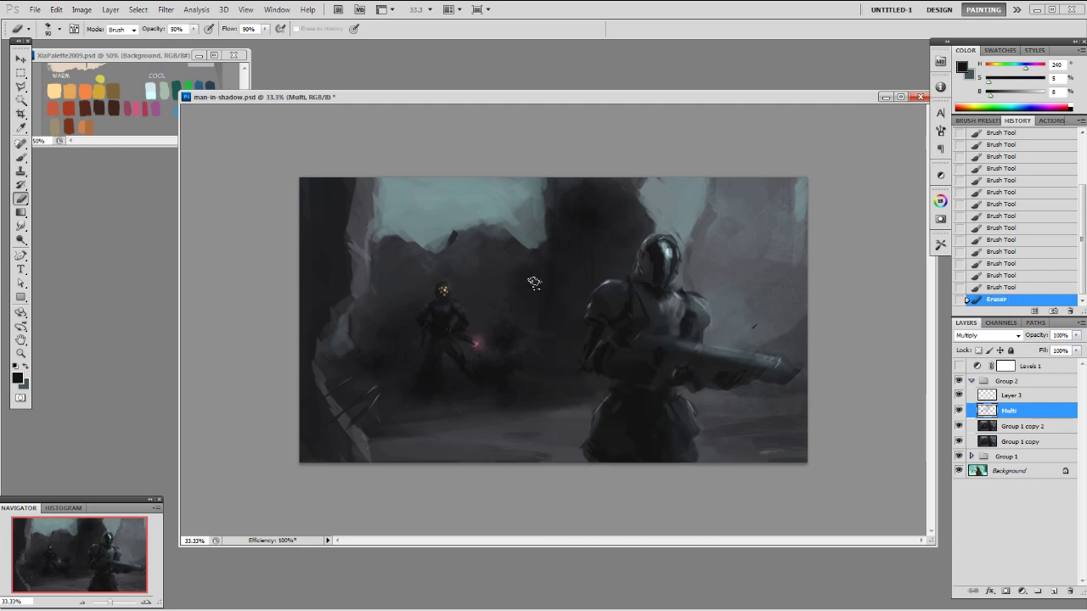
{"action": "left_click_drag", "start_coordinate": [519, 283], "coordinate": [527, 258]}
{"action": "mouse_move", "coordinate": [526, 258]}
{"action": "left_mouse_down"}
{"action": "mouse_move", "coordinate": [525, 274]}
{"action": "mouse_move", "coordinate": [540, 247]}
{"action": "left_mouse_up"}
{"action": "key", "text": "bracketleft"}
{"action": "mouse_move", "coordinate": [541, 247]}
{"action": "left_mouse_down"}
{"action": "mouse_move", "coordinate": [602, 405]}
{"action": "mouse_move", "coordinate": [510, 413]}
{"action": "left_mouse_up"}
{"action": "mouse_move", "coordinate": [510, 412]}
{"action": "left_mouse_down"}
{"action": "mouse_move", "coordinate": [383, 429]}
{"action": "mouse_move", "coordinate": [509, 439]}
{"action": "left_mouse_up"}
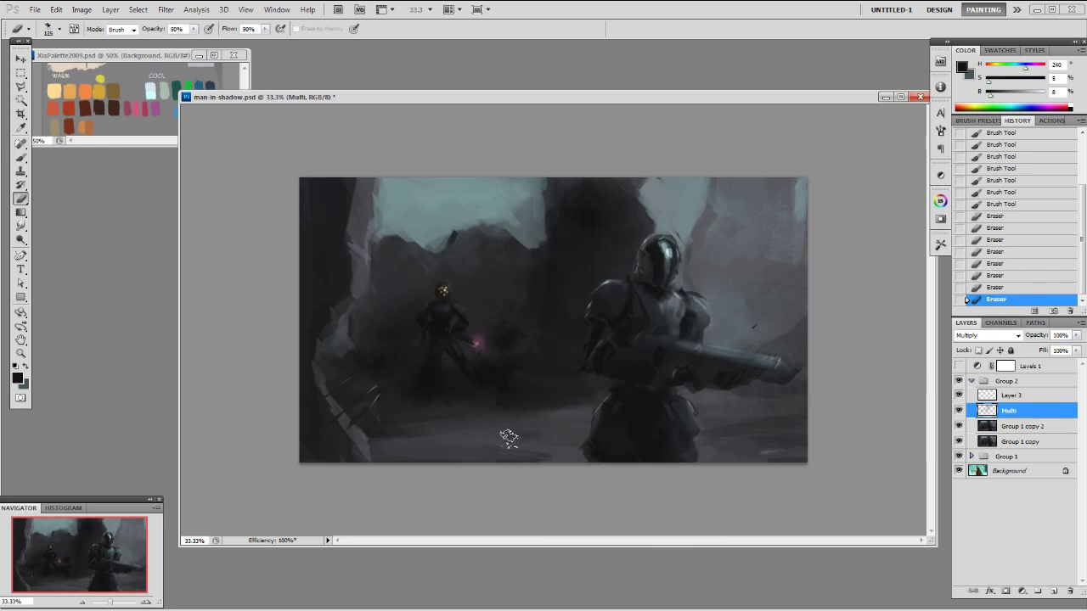
- Pick a new brush, sample near-black from the background, and shade the floor below the distant figure at 20% opacity
{"action": "key", "text": "b"}
{"action": "right_click", "coordinate": [453, 405]}
{"action": "left_click", "coordinate": [508, 480]}
{"action": "left_click", "coordinate": [512, 333], "text": "alt"}
{"action": "left_click_drag", "start_coordinate": [450, 380], "coordinate": [520, 421]}
{"action": "key", "text": "ctrl+z"}
{"action": "key", "text": "bracketleft"}
{"action": "mouse_move", "coordinate": [378, 372]}
{"action": "left_mouse_down"}
{"action": "mouse_move", "coordinate": [383, 350]}
{"action": "mouse_move", "coordinate": [441, 416]}
{"action": "mouse_move", "coordinate": [556, 387]}
{"action": "mouse_move", "coordinate": [475, 410]}
{"action": "mouse_move", "coordinate": [521, 454]}
{"action": "left_mouse_up"}
- Step back to an earlier history state, change the brush and shade the floor beside the broken column at 20% opacity on the Multi layer
{"action": "key", "text": "bracketleft"}
{"action": "left_click", "coordinate": [1008, 253]}
{"action": "left_click_drag", "start_coordinate": [385, 401], "coordinate": [369, 435]}
{"action": "right_click", "coordinate": [468, 458]}
{"action": "left_click", "coordinate": [542, 442]}
{"action": "left_click", "coordinate": [644, 421]}
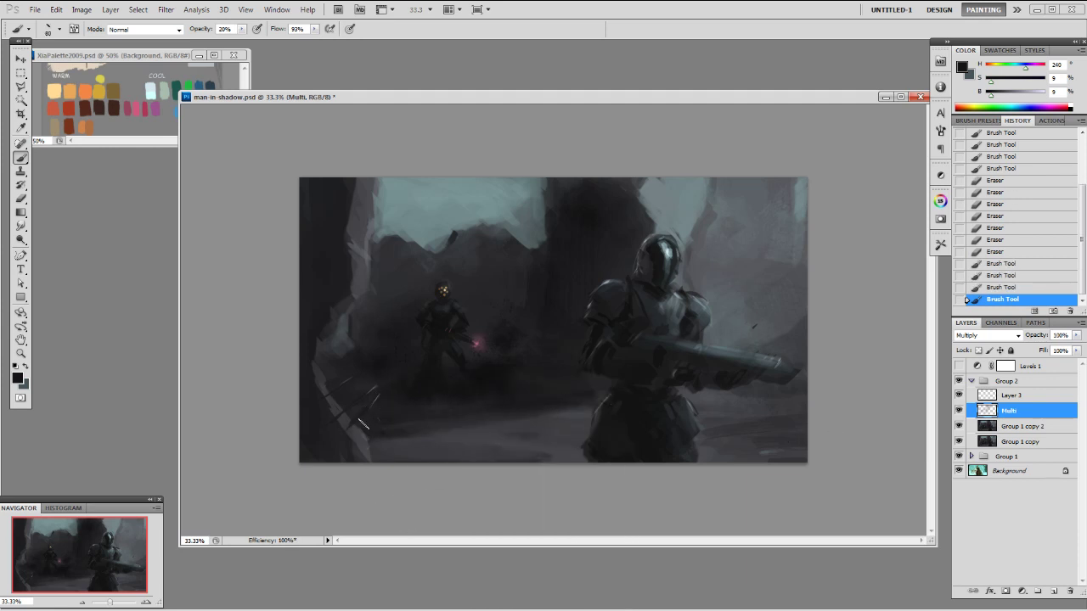
{"action": "left_click_drag", "start_coordinate": [533, 388], "coordinate": [434, 453]}
- Erase part of the Multi shading across the floor between the broken column and the gunman at 50% opacity
{"action": "key", "text": "e"}
{"action": "left_click_drag", "start_coordinate": [363, 433], "coordinate": [393, 445]}
{"action": "mouse_move", "coordinate": [393, 445]}
{"action": "left_mouse_down"}
{"action": "mouse_move", "coordinate": [508, 419]}
{"action": "mouse_move", "coordinate": [494, 427]}
{"action": "left_mouse_up"}
{"action": "left_click_drag", "start_coordinate": [493, 427], "coordinate": [585, 412]}
{"action": "left_click_drag", "start_coordinate": [437, 438], "coordinate": [439, 467]}
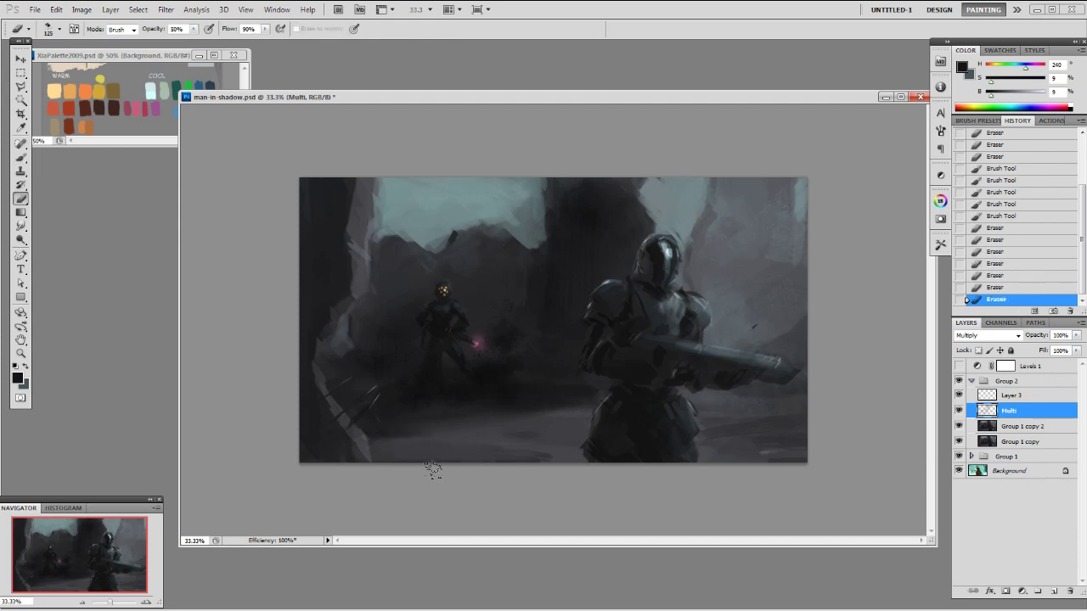
- Compare the painting with and without the Multi layer, merge it into Group 1 copy 2 and duplicate the merged layer
{"action": "key", "text": "b"}
{"action": "left_click", "coordinate": [960, 415]}
{"action": "left_click", "coordinate": [960, 415]}
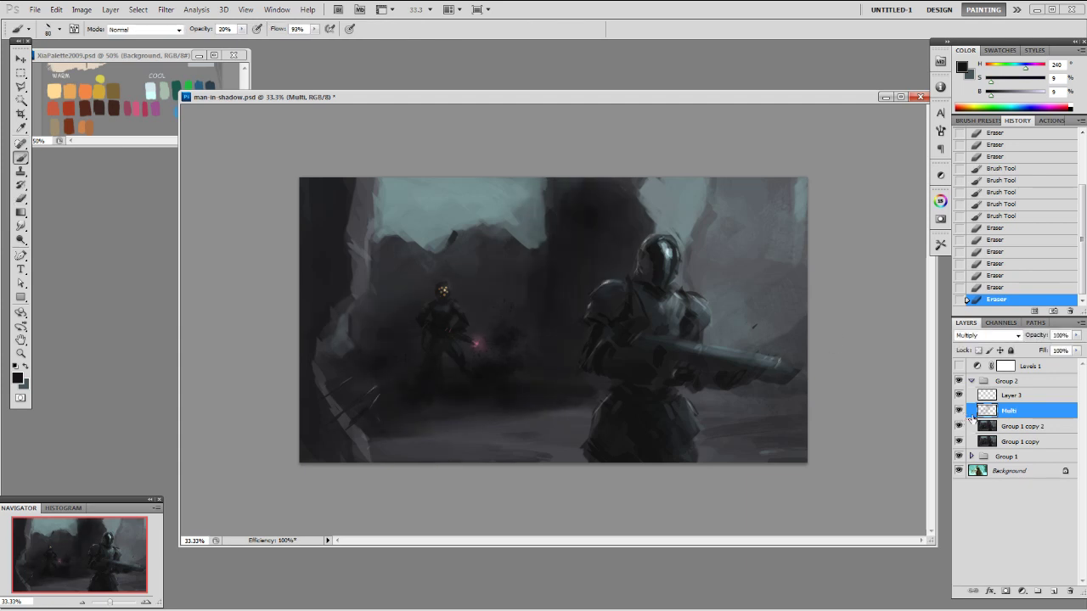
{"action": "key", "text": "ctrl+e"}
{"action": "left_click_drag", "start_coordinate": [1005, 418], "coordinate": [1052, 591]}
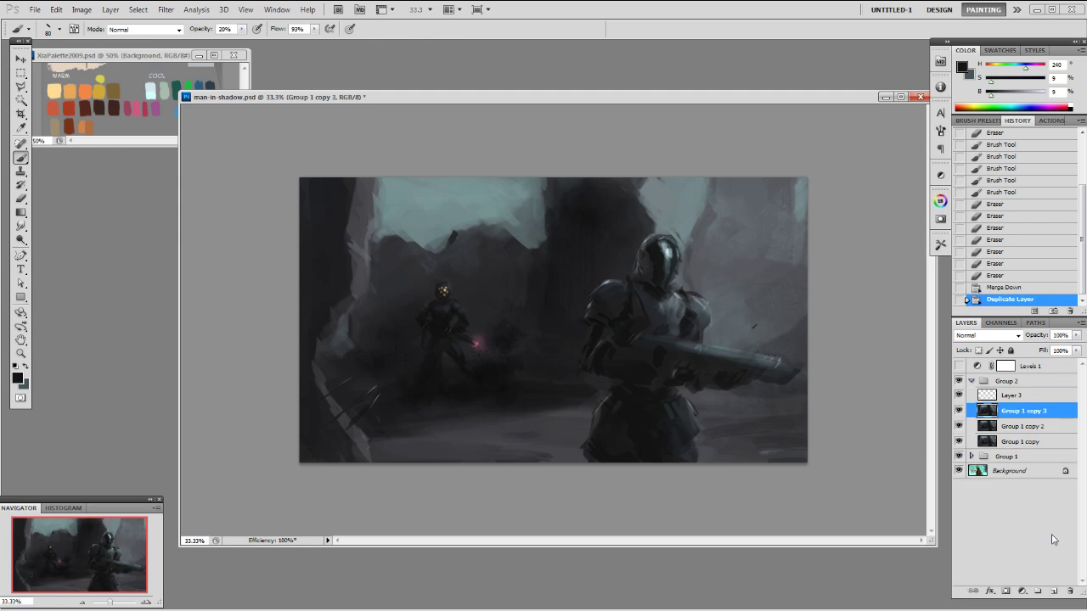
- Dodge the highlights of the teal opening above the distant figure with a 700 px brush at 50% exposure
{"action": "key", "text": "o"}
{"action": "key", "text": "bracketright"}
{"action": "key", "text": "bracketright"}
{"action": "key", "text": "bracketright"}
{"action": "key", "text": "bracketright"}
{"action": "key", "text": "bracketright"}
{"action": "key", "text": "bracketright"}
{"action": "key", "text": "bracketright"}
{"action": "key", "text": "bracketright"}
{"action": "left_click_drag", "start_coordinate": [421, 230], "coordinate": [504, 214]}
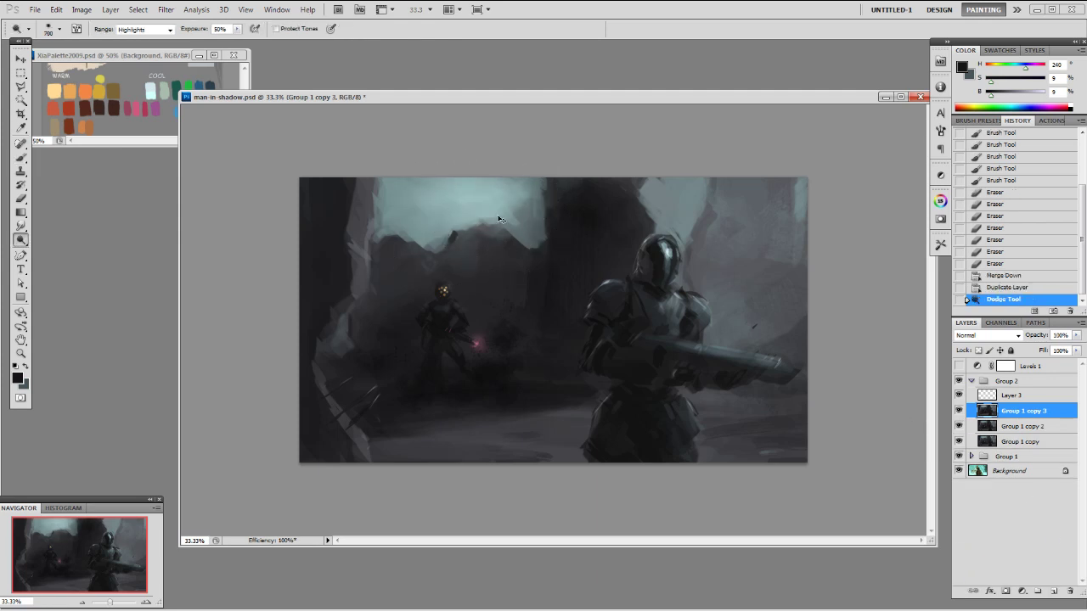
{"action": "key", "text": "ctrl+z"}
{"action": "left_click", "coordinate": [501, 212]}
{"action": "left_click", "coordinate": [450, 217]}
{"action": "left_click", "coordinate": [430, 238]}
{"action": "left_click", "coordinate": [431, 236]}
{"action": "left_click", "coordinate": [400, 232]}
- Dodge the highlights of the teal opening behind the gunman's head
{"action": "left_click", "coordinate": [682, 213]}
{"action": "left_click", "coordinate": [686, 212]}
{"action": "left_click", "coordinate": [694, 210]}
{"action": "left_click", "coordinate": [709, 208]}
- Erase the excess dodging around the gunman's helmet and the wall behind it with a round eraser tip at 100% opacity
{"action": "key", "text": "e"}
{"action": "key", "text": "0"}
{"action": "right_click", "coordinate": [687, 271]}
{"action": "left_click", "coordinate": [705, 343]}
{"action": "left_click", "coordinate": [692, 257]}
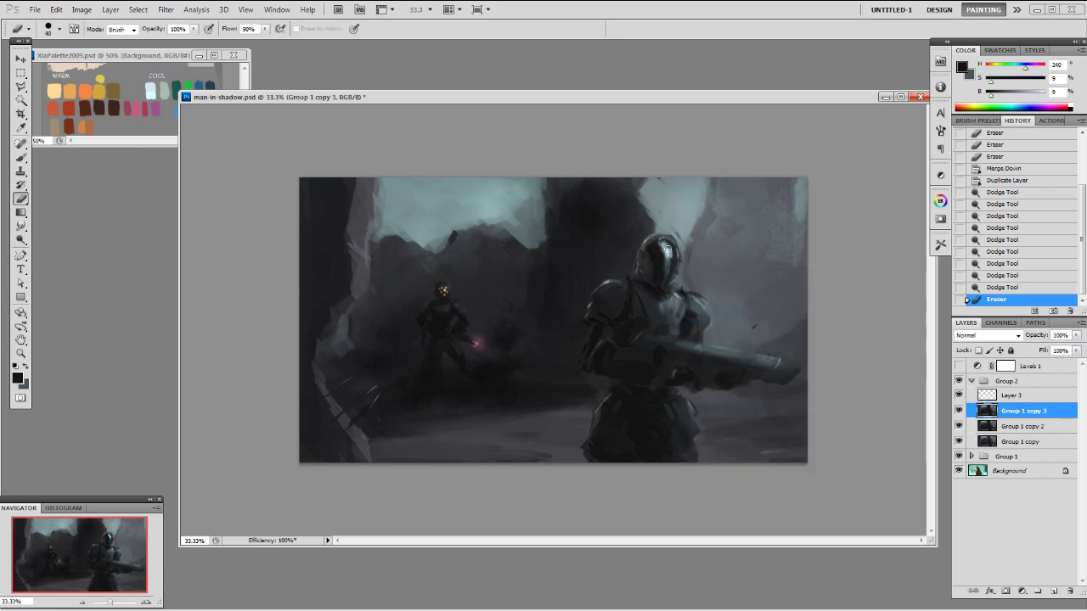
{"action": "key", "text": "bracketright"}
{"action": "key", "text": "bracketright"}
{"action": "key", "text": "bracketright"}
{"action": "key", "text": "bracketright"}
{"action": "left_click", "coordinate": [713, 242]}
{"action": "left_click", "coordinate": [742, 239]}
{"action": "left_click", "coordinate": [666, 250]}
- Erase the dodging spilling over the ruins and central column, and merge the copy down into Group 1 copy 2
{"action": "left_click", "coordinate": [459, 245]}
{"action": "left_click", "coordinate": [422, 252]}
{"action": "left_click", "coordinate": [470, 245]}
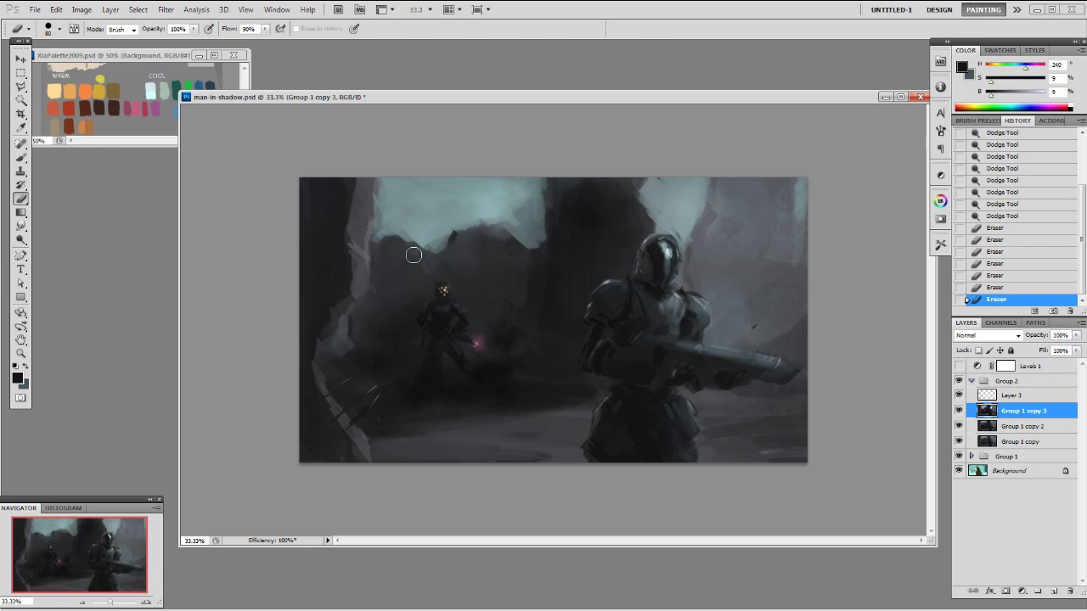
{"action": "left_click", "coordinate": [486, 246]}
{"action": "left_click", "coordinate": [566, 247]}
{"action": "key", "text": "ctrl+e"}
- On Layer 3, pick a 19 px brush and paint the shadowed side of the gunman's helmet with sampled tones at 80% opacity
{"action": "left_click", "coordinate": [1017, 397]}
{"action": "key", "text": "b"}
{"action": "right_click", "coordinate": [668, 303]}
{"action": "left_click", "coordinate": [770, 393]}
{"action": "mouse_move", "coordinate": [643, 256]}
{"action": "left_mouse_down"}
{"action": "mouse_move", "coordinate": [676, 254]}
{"action": "mouse_move", "coordinate": [663, 240]}
{"action": "left_mouse_up"}
{"action": "left_click", "coordinate": [648, 251], "text": "alt"}
{"action": "left_click", "coordinate": [650, 260], "text": "alt"}
{"action": "left_click", "coordinate": [649, 262]}
{"action": "key", "text": "ctrl+z"}
- Refine the helmet's visor and crown with tones sampled from its face, undoing the unwanted strokes
{"action": "left_click", "coordinate": [669, 253], "text": "alt"}
{"action": "left_click", "coordinate": [662, 254], "text": "alt"}
{"action": "left_click", "coordinate": [666, 250], "text": "alt"}
{"action": "key", "text": "ctrl+z"}
{"action": "key", "text": "ctrl+z"}
{"action": "left_click_drag", "start_coordinate": [669, 237], "coordinate": [667, 255]}
{"action": "left_click", "coordinate": [660, 252], "text": "alt"}
{"action": "left_click", "coordinate": [669, 255], "text": "alt"}
- Paint a lighter edge and dark shading on the gunman's shoulder plate beyond the rifle with sampled tones
{"action": "left_click_drag", "start_coordinate": [700, 303], "coordinate": [689, 293]}
{"action": "left_click_drag", "start_coordinate": [689, 291], "coordinate": [684, 293]}
{"action": "left_click", "coordinate": [692, 320], "text": "alt"}
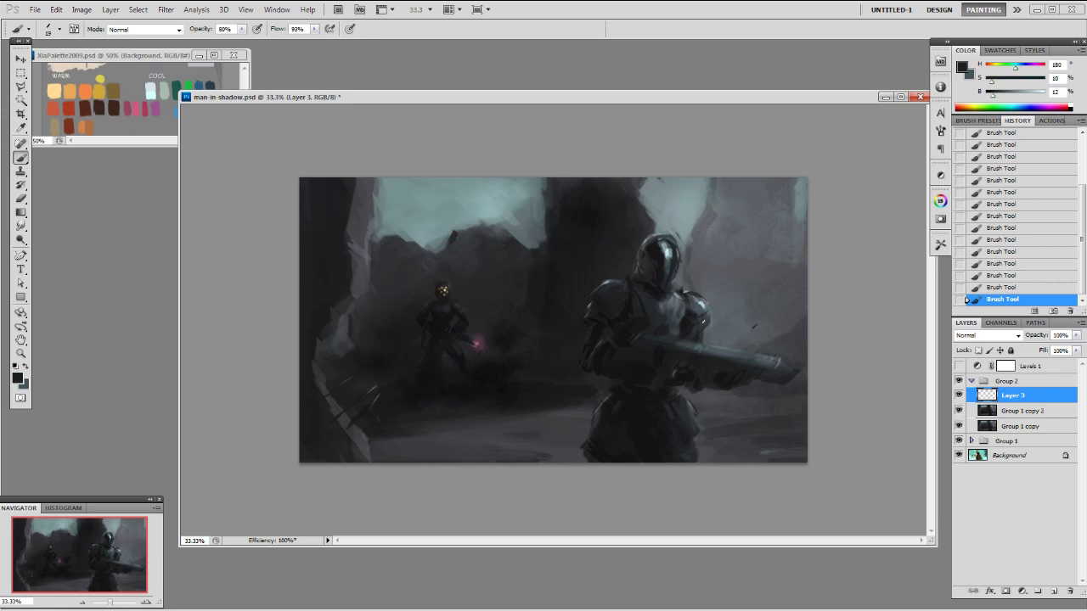
{"action": "left_click", "coordinate": [707, 321], "text": "alt"}
{"action": "left_click", "coordinate": [698, 331], "text": "alt"}
- Sample dark tones from the armour and paint the shadow shapes of the gunman's chest plate
{"action": "left_click", "coordinate": [678, 319], "text": "alt"}
{"action": "left_click", "coordinate": [684, 320], "text": "alt"}
{"action": "left_click", "coordinate": [641, 304], "text": "alt"}
{"action": "left_click_drag", "start_coordinate": [679, 310], "coordinate": [677, 318]}
{"action": "left_click_drag", "start_coordinate": [658, 315], "coordinate": [663, 300]}
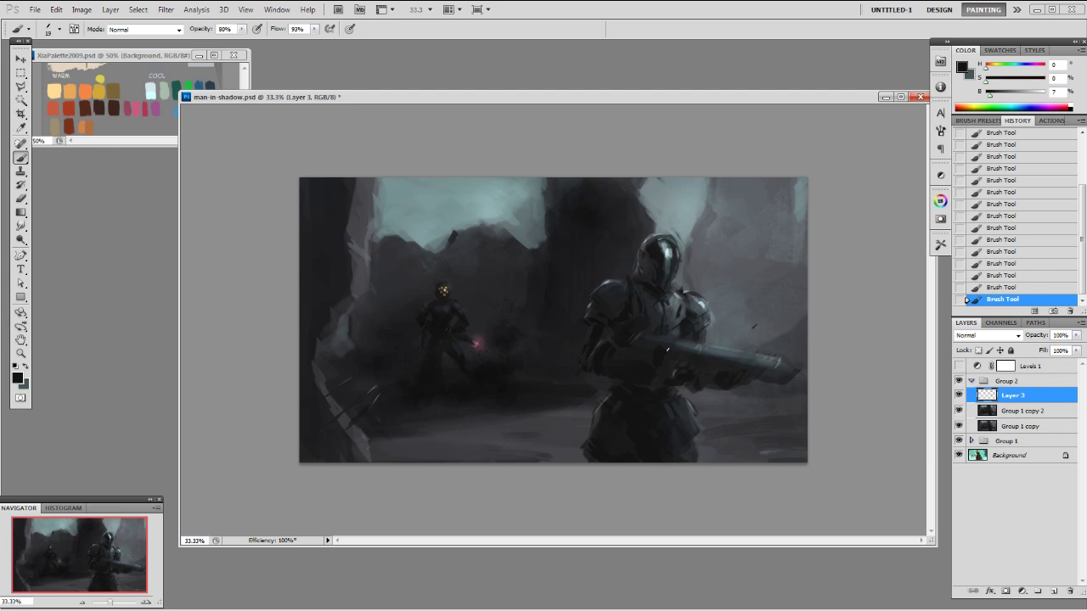
- Define the chest plate's edges below the neck with sampled light grey-blue and near-black tones
{"action": "left_click", "coordinate": [677, 295], "text": "alt"}
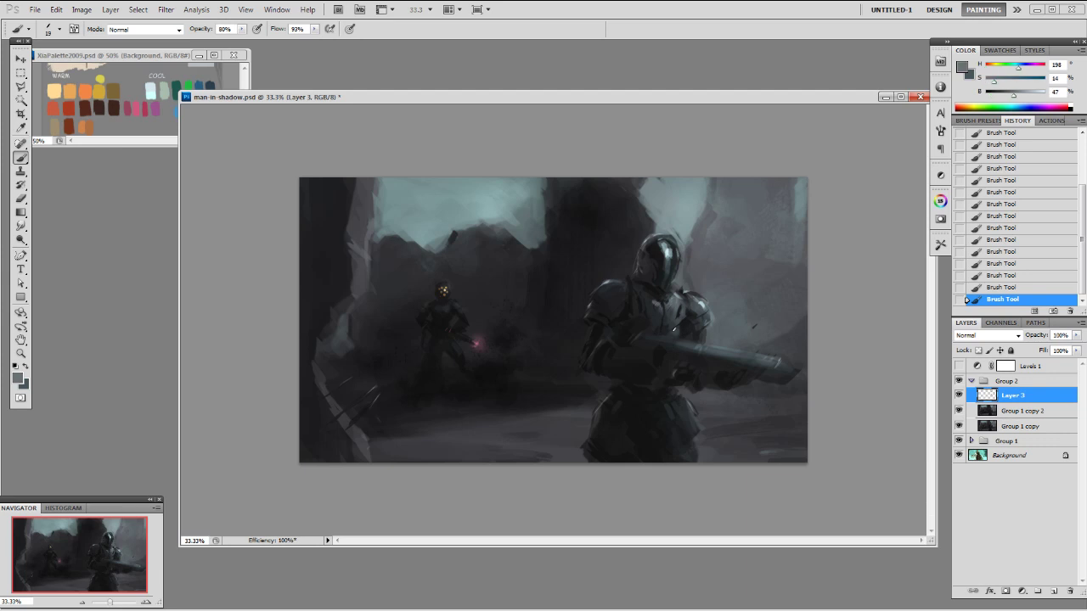
{"action": "left_click", "coordinate": [650, 299], "text": "alt"}
{"action": "left_click", "coordinate": [668, 319], "text": "alt"}
{"action": "left_click", "coordinate": [653, 327], "text": "alt"}
{"action": "left_click", "coordinate": [668, 323], "text": "alt"}
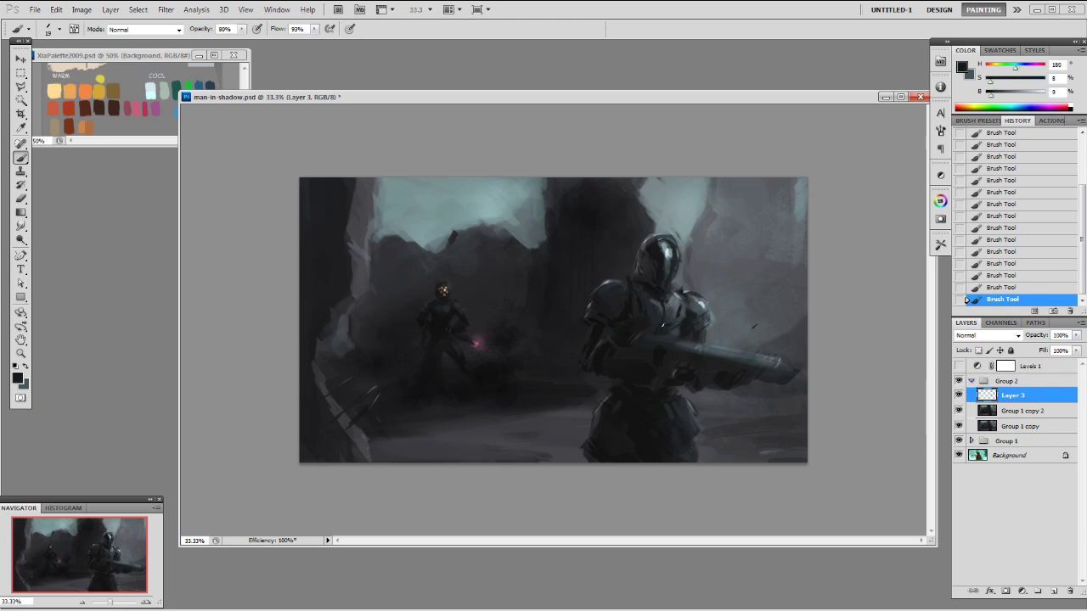
{"action": "left_click", "coordinate": [660, 331], "text": "alt"}
- Switch to another brush, sample the tone of the shoulder plate nearest the central column, and reduce the brush size
{"action": "right_click", "coordinate": [649, 295]}
{"action": "double_click", "coordinate": [745, 392]}
{"action": "left_click", "coordinate": [611, 282], "text": "alt"}
{"action": "key", "text": "bracketleft"}
{"action": "key", "text": "bracketleft"}
{"action": "key", "text": "bracketleft"}
- Model the chest plate and the far shoulder plate using light and dark tones sampled from the armour
{"action": "left_click", "coordinate": [677, 301], "text": "alt"}
{"action": "left_click", "coordinate": [672, 299], "text": "alt"}
{"action": "left_click", "coordinate": [648, 297], "text": "alt"}
{"action": "left_click", "coordinate": [660, 315], "text": "alt"}
{"action": "left_click", "coordinate": [674, 314], "text": "alt"}
{"action": "left_click", "coordinate": [676, 331], "text": "alt"}
{"action": "left_click", "coordinate": [700, 313], "text": "alt"}
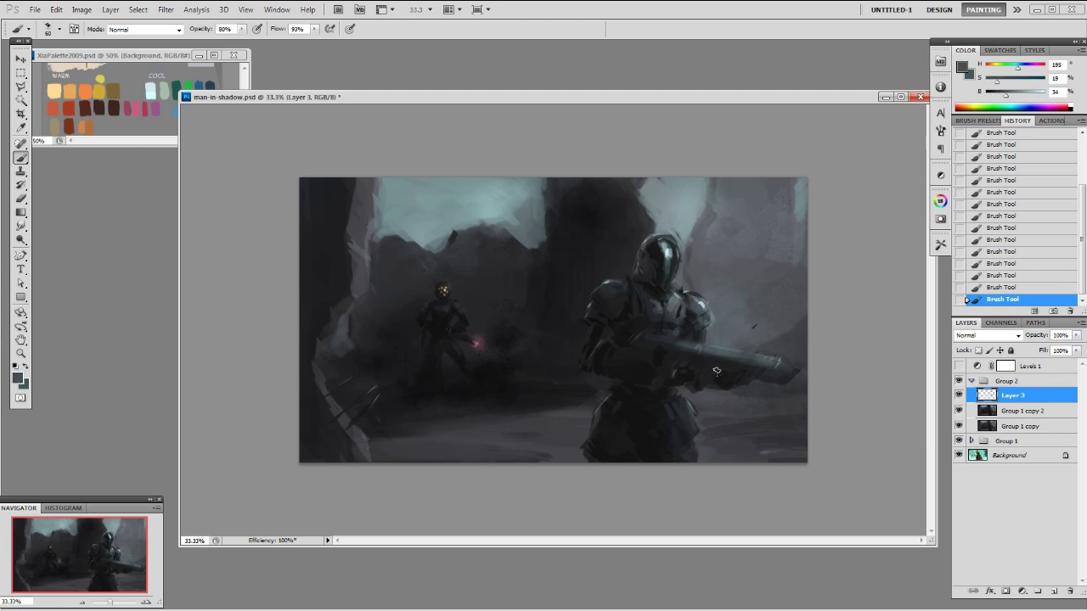
- Try darker sampled tones around the rifle's rear end and step back through the history to undo the latest strokes
{"action": "left_click", "coordinate": [664, 353], "text": "alt"}
{"action": "left_click", "coordinate": [655, 354], "text": "alt"}
{"action": "left_click", "coordinate": [994, 230]}
{"action": "left_click", "coordinate": [992, 255]}
{"action": "left_click", "coordinate": [991, 278]}
- Enlarge the brush and paint the torso behind the rifle's rear end with sampled near-black tones
{"action": "left_click", "coordinate": [649, 364], "text": "alt"}
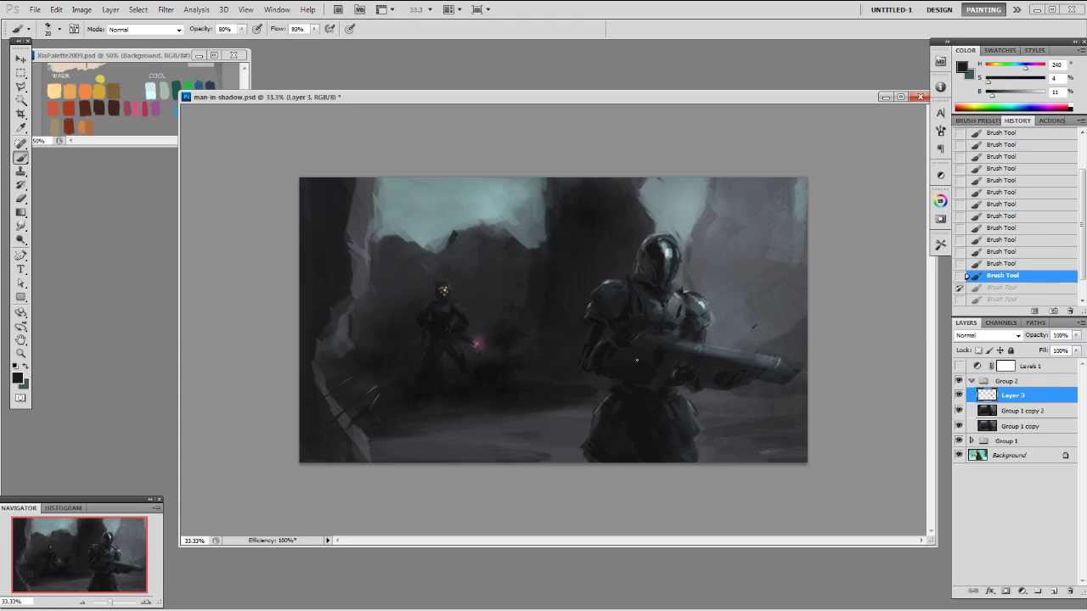
{"action": "key", "text": "bracketright"}
{"action": "key", "text": "bracketright"}
{"action": "key", "text": "bracketright"}
{"action": "left_click", "coordinate": [636, 353], "text": "alt"}
{"action": "left_click_drag", "start_coordinate": [637, 353], "coordinate": [615, 355]}
- Paint the gunman's near upper arm and forearm with tones sampled from the shoulder plate and arm
{"action": "left_click", "coordinate": [606, 302], "text": "alt"}
{"action": "left_click_drag", "start_coordinate": [605, 307], "coordinate": [592, 331]}
{"action": "left_click", "coordinate": [590, 373], "text": "alt"}
{"action": "left_click", "coordinate": [595, 346], "text": "alt"}
{"action": "left_click", "coordinate": [594, 314], "text": "alt"}
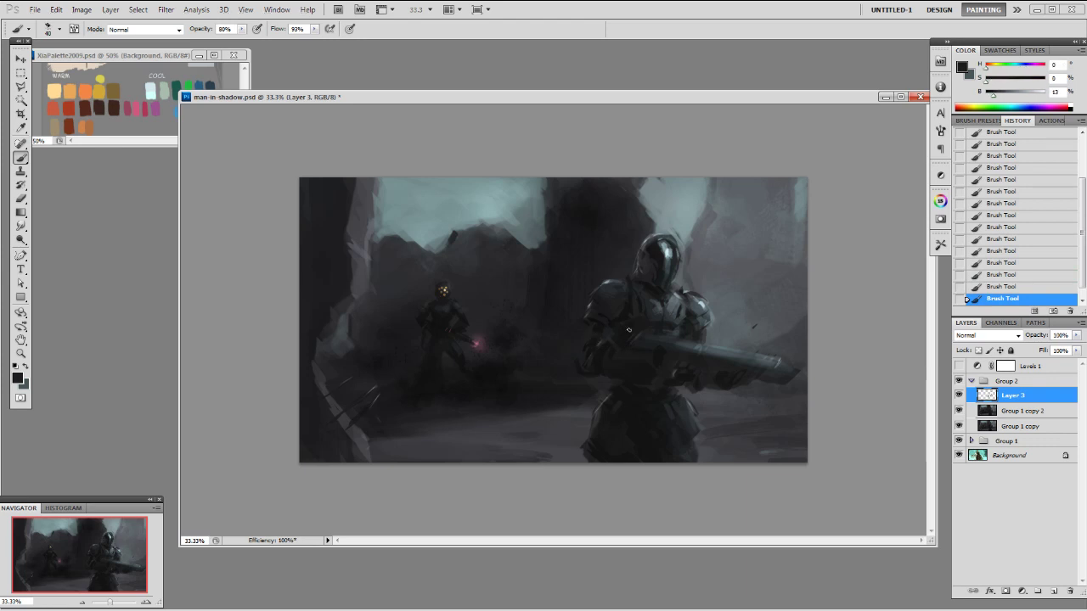
- Refine the near arm's armour and elbow contour with a smaller brush and tones sampled along the arm
{"action": "key", "text": "bracketleft"}
{"action": "key", "text": "bracketleft"}
{"action": "key", "text": "bracketleft"}
{"action": "left_click", "coordinate": [601, 319], "text": "alt"}
{"action": "left_click", "coordinate": [595, 374], "text": "alt"}
{"action": "left_click", "coordinate": [583, 337], "text": "alt"}
{"action": "key", "text": "bracketleft"}
{"action": "key", "text": "bracketleft"}
{"action": "key", "text": "bracketright"}
- Sample dark tones beside the rifle, enlarge the brush and shade the gunman's abdomen below it
{"action": "left_click", "coordinate": [649, 348], "text": "alt"}
{"action": "left_click", "coordinate": [652, 355], "text": "alt"}
{"action": "key", "text": "bracketright"}
{"action": "key", "text": "bracketright"}
{"action": "key", "text": "bracketright"}
{"action": "left_click_drag", "start_coordinate": [647, 376], "coordinate": [641, 374]}
- Paint details around the rifle grip and abdomen with a grey-blue shoulder tone and sampled near-black tones
{"action": "left_click", "coordinate": [700, 306], "text": "alt"}
{"action": "key", "text": "bracketleft"}
{"action": "key", "text": "bracketleft"}
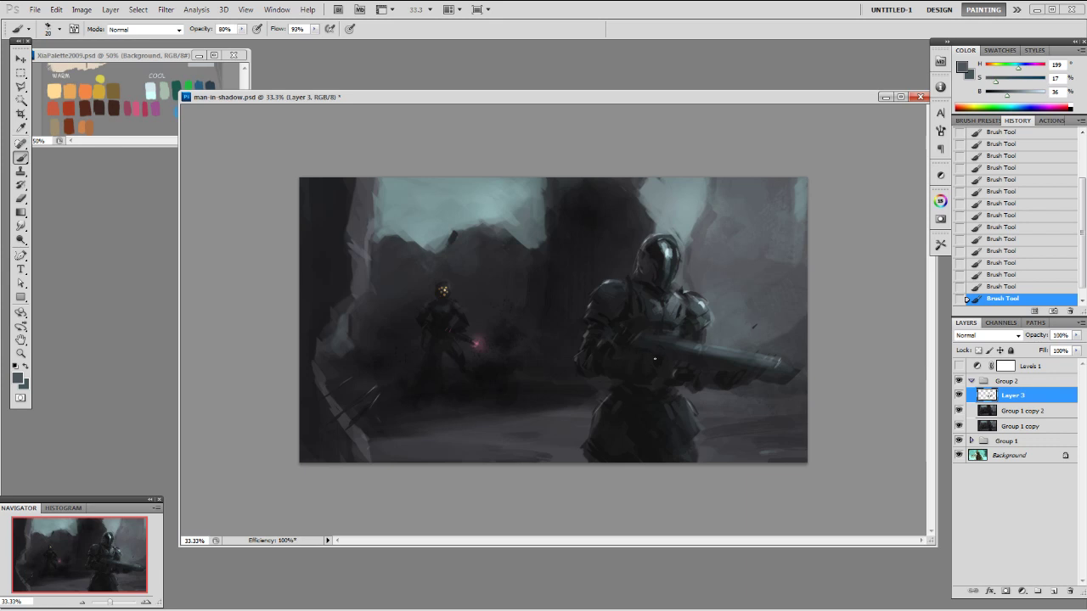
{"action": "left_click", "coordinate": [678, 338], "text": "alt"}
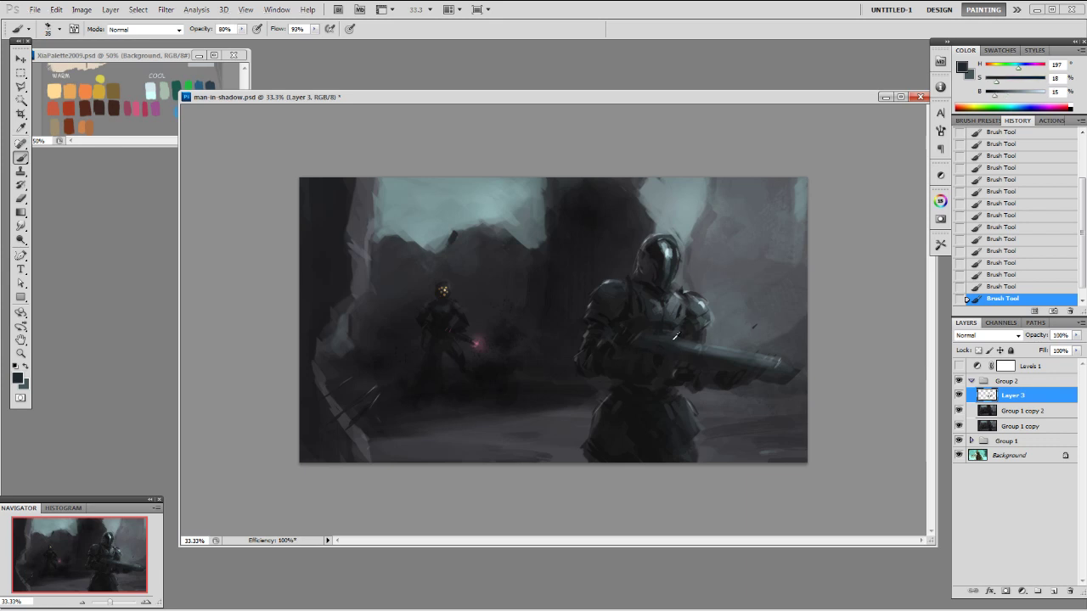
{"action": "left_click", "coordinate": [654, 374], "text": "alt"}
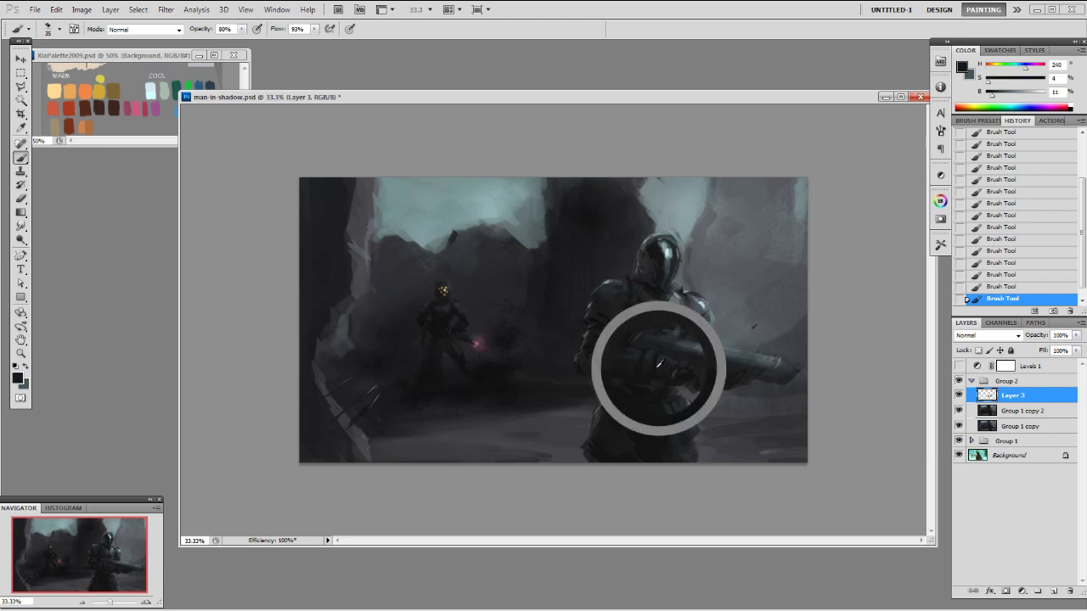
{"action": "left_click", "coordinate": [632, 362], "text": "alt"}
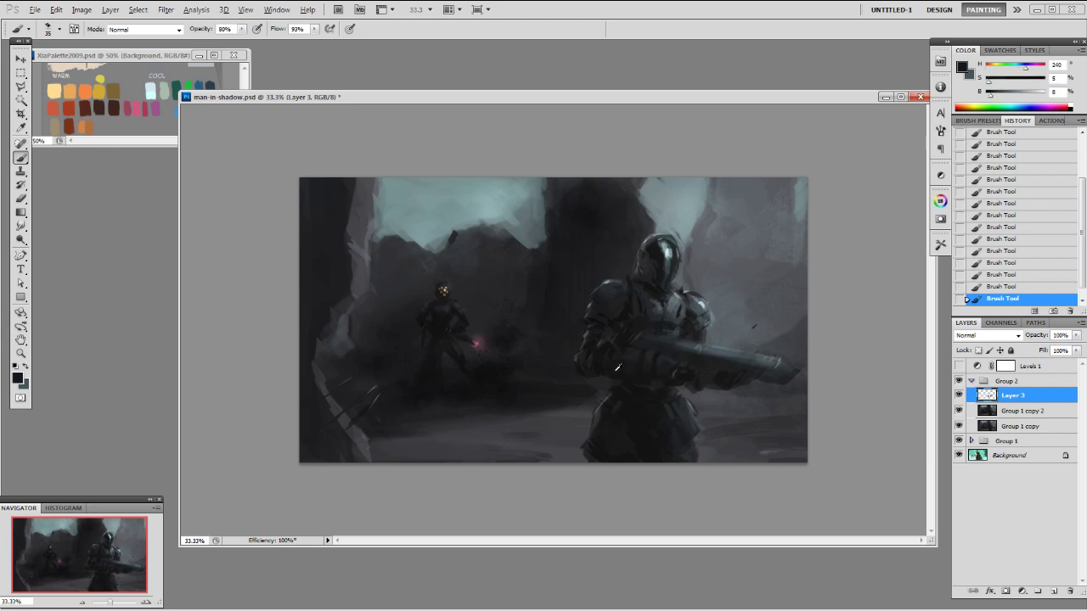
- Shade the waist below the near forearm with dark tones sampled from the waist and thigh armour
{"action": "left_click", "coordinate": [604, 375], "text": "alt"}
{"action": "left_click", "coordinate": [601, 375], "text": "alt"}
{"action": "left_click", "coordinate": [630, 409], "text": "alt"}
- Rework the helmet's jaw, face and neck edge with tones sampled from the helmet and collar
{"action": "left_click", "coordinate": [649, 274], "text": "alt"}
{"action": "left_click", "coordinate": [650, 275], "text": "alt"}
{"action": "left_click", "coordinate": [645, 256], "text": "alt"}
{"action": "left_click", "coordinate": [660, 241], "text": "alt"}
{"action": "left_click", "coordinate": [680, 288], "text": "alt"}
{"action": "left_click", "coordinate": [636, 274], "text": "alt"}
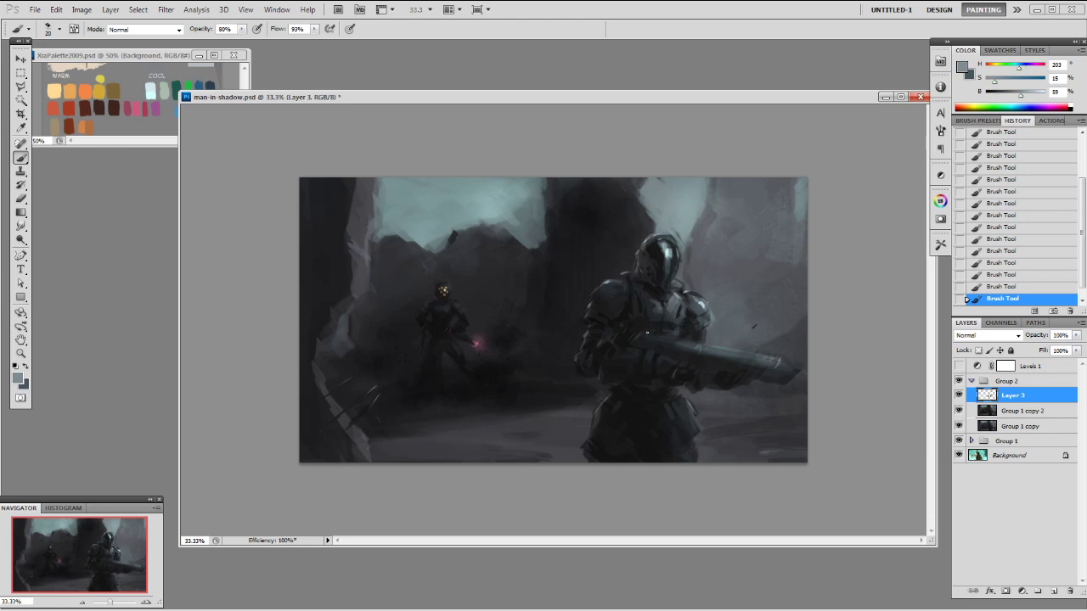
- Reduce the brush size and paint the rifle's underside shadow and upper body with sampled near-black and grey-blue tones
{"action": "left_click", "coordinate": [697, 388], "text": "alt"}
{"action": "key", "text": "["}
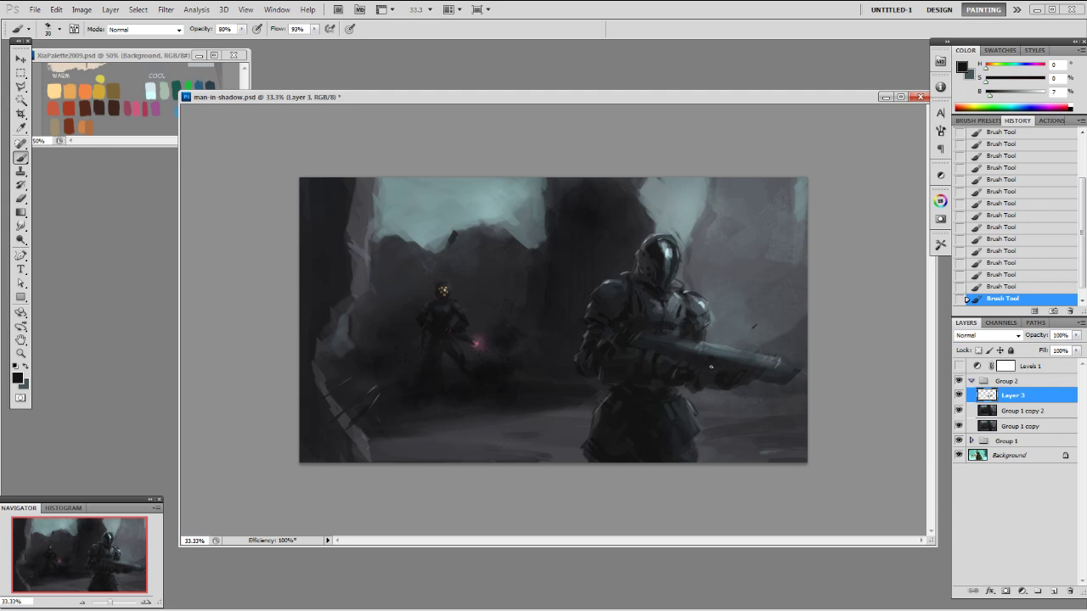
{"action": "key", "text": "bracketleft"}
{"action": "left_click", "coordinate": [687, 345], "text": "alt"}
{"action": "left_click", "coordinate": [672, 347], "text": "alt"}
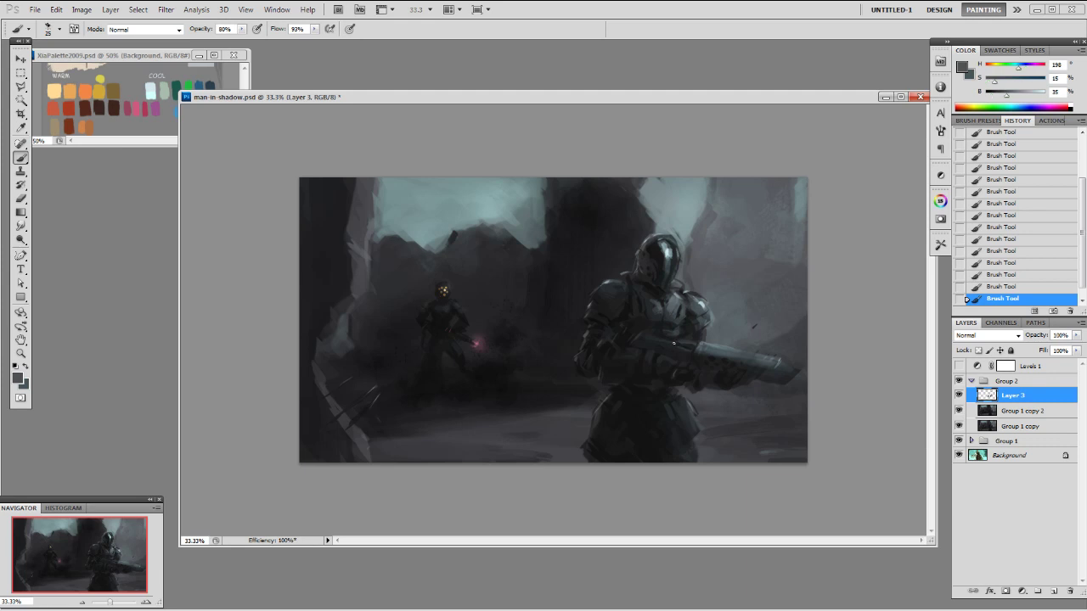
- Refine the rifle's receiver and upper edge with sampled grey-blue and near-black tones, changing to another brush
{"action": "left_click", "coordinate": [643, 328], "text": "alt"}
{"action": "left_click_drag", "start_coordinate": [649, 333], "coordinate": [658, 338]}
{"action": "left_click", "coordinate": [656, 343], "text": "alt"}
{"action": "left_click", "coordinate": [666, 343], "text": "alt"}
{"action": "left_click", "coordinate": [703, 343], "text": "alt"}
{"action": "right_click", "coordinate": [704, 357]}
{"action": "double_click", "coordinate": [774, 433]}
{"action": "left_click", "coordinate": [641, 339], "text": "alt"}
{"action": "left_click", "coordinate": [642, 351], "text": "alt"}
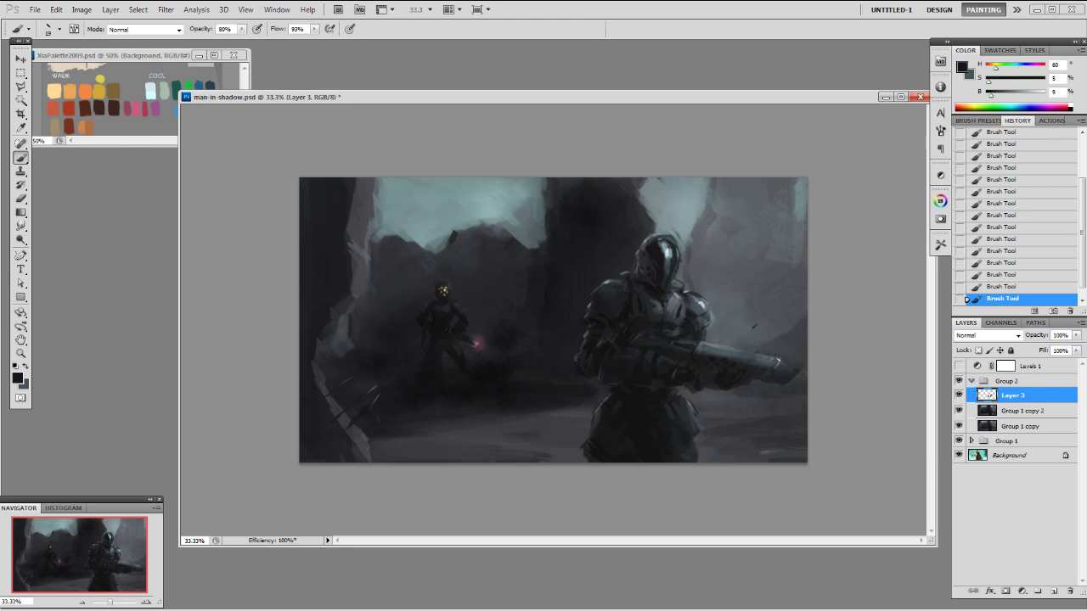
- Reshape the rifle's barrel and muzzle with dark and grey tones sampled along the barrel
{"action": "left_click_drag", "start_coordinate": [773, 366], "coordinate": [784, 379]}
{"action": "left_click", "coordinate": [749, 368], "text": "alt"}
{"action": "left_click_drag", "start_coordinate": [774, 379], "coordinate": [798, 377]}
{"action": "left_click", "coordinate": [750, 357], "text": "alt"}
{"action": "left_click", "coordinate": [745, 365], "text": "alt"}
{"action": "left_click", "coordinate": [736, 355], "text": "alt"}
{"action": "left_click_drag", "start_coordinate": [745, 357], "coordinate": [802, 375]}
- Define the muzzle tip and barrel end with tones sampled from the rifle's front section
{"action": "left_click", "coordinate": [777, 355], "text": "alt"}
{"action": "left_click", "coordinate": [766, 357], "text": "alt"}
{"action": "left_click", "coordinate": [762, 367], "text": "alt"}
{"action": "left_click", "coordinate": [796, 373], "text": "alt"}
{"action": "left_click", "coordinate": [796, 371], "text": "alt"}
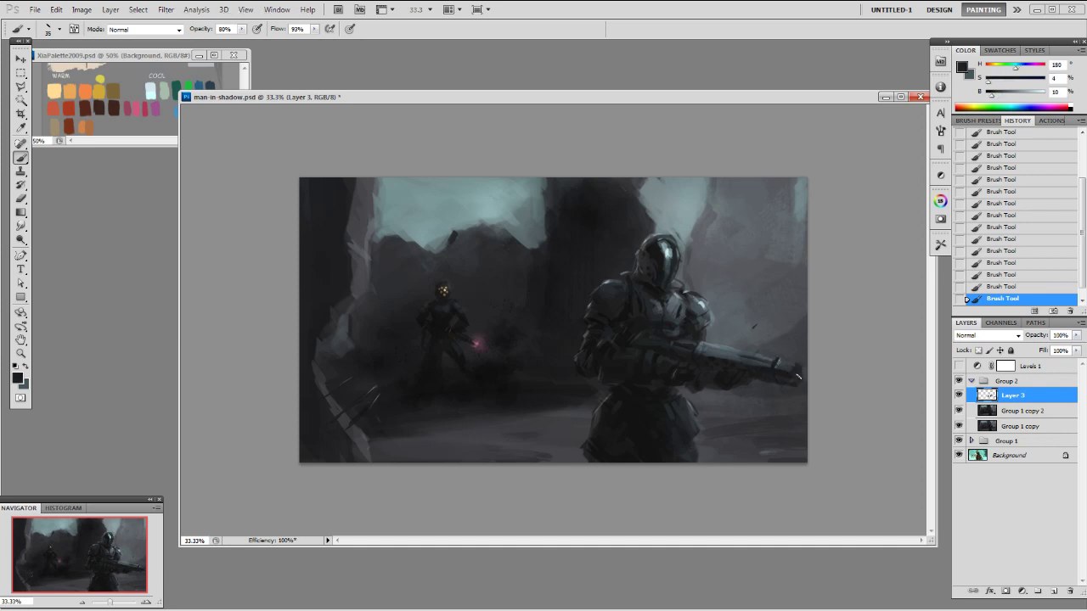
{"action": "left_click", "coordinate": [780, 367], "text": "alt"}
{"action": "left_click_drag", "start_coordinate": [798, 371], "coordinate": [796, 378]}
- Blend the upper barrel with sampled rifle tones, using a different brush at 30% opacity
{"action": "left_click", "coordinate": [716, 346], "text": "alt"}
{"action": "left_click", "coordinate": [713, 342], "text": "alt"}
{"action": "right_click", "coordinate": [747, 353]}
{"action": "double_click", "coordinate": [839, 398]}
{"action": "key", "text": "3"}
{"action": "left_click", "coordinate": [790, 360], "text": "alt"}
{"action": "right_click", "coordinate": [777, 313]}
{"action": "double_click", "coordinate": [796, 384]}
- Sample a bright blue from the palette, set the brush mode to Linear Dodge (Add) and dab glow on the rifle barrel
{"action": "key", "text": "9"}
{"action": "key", "text": "bracketleft"}
{"action": "left_click", "coordinate": [703, 450], "text": "alt"}
{"action": "left_click", "coordinate": [176, 113], "text": "alt"}
{"action": "left_click", "coordinate": [176, 29]}
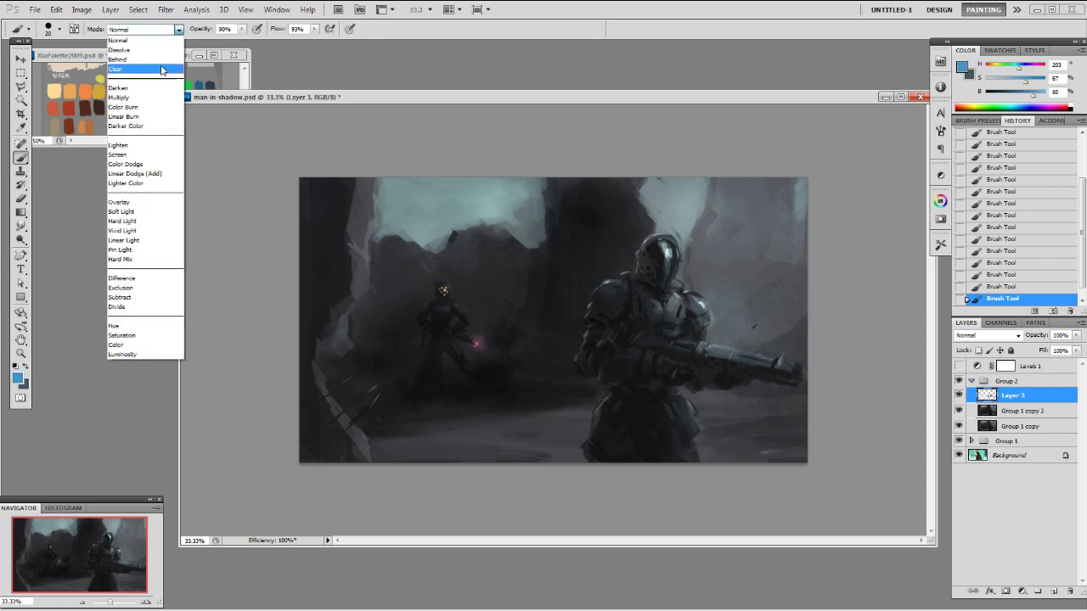
{"action": "left_click", "coordinate": [155, 175]}
{"action": "left_click", "coordinate": [819, 414]}
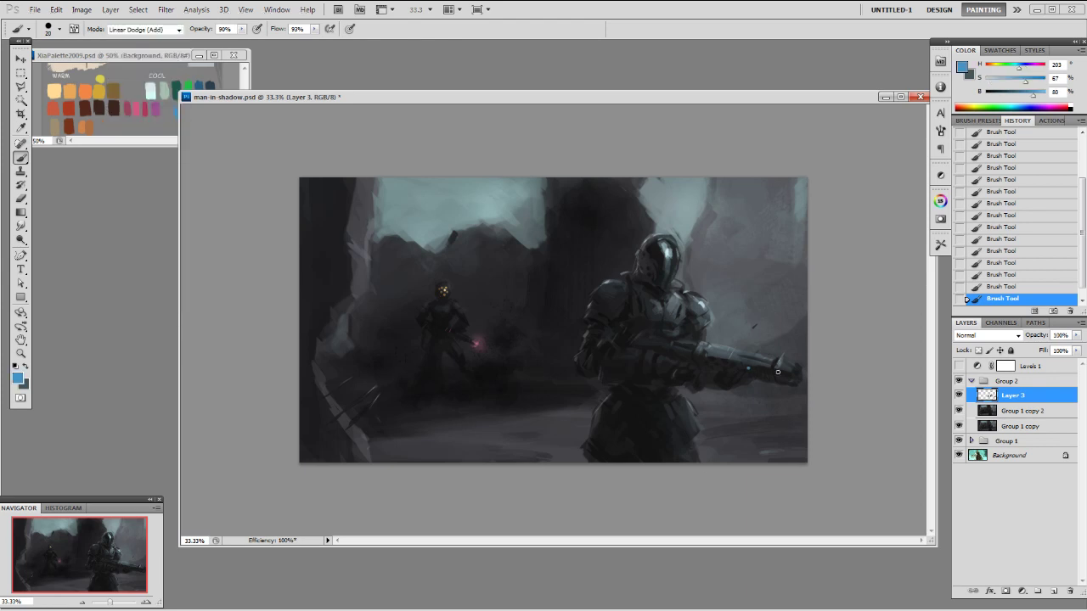
{"action": "left_click_drag", "start_coordinate": [791, 373], "coordinate": [798, 377]}
{"action": "key", "text": "bracketleft"}
{"action": "key", "text": "5"}
- Step back past the trial glow strokes and paint small blue and red lights along the rifle's muzzle at 50% opacity
{"action": "left_click", "coordinate": [1000, 274]}
{"action": "left_click", "coordinate": [1015, 238]}
{"action": "left_click", "coordinate": [1023, 215]}
{"action": "left_click", "coordinate": [1028, 182]}
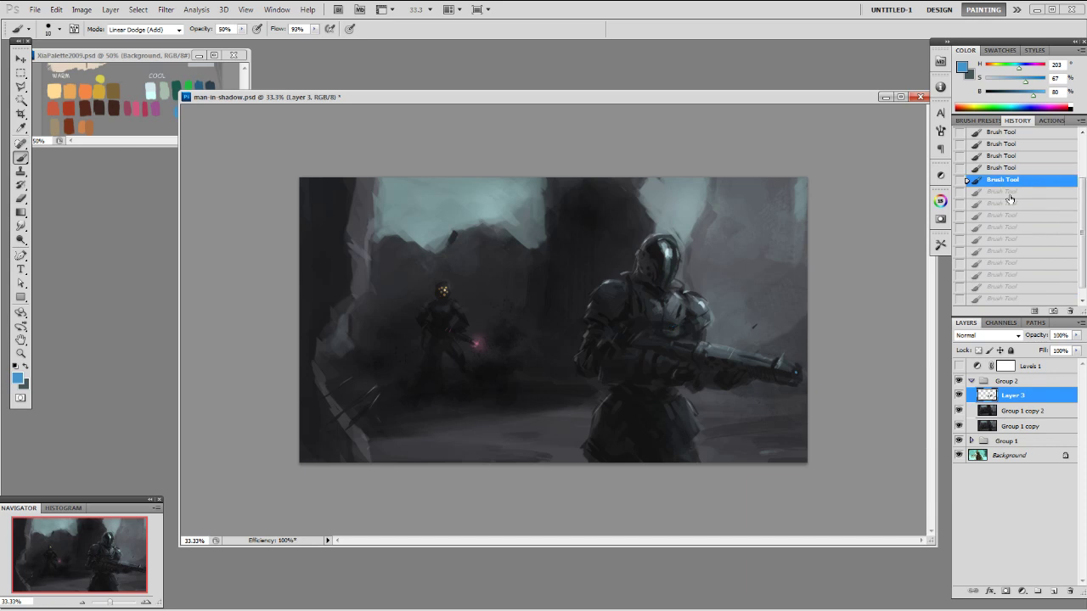
{"action": "left_click", "coordinate": [758, 370]}
{"action": "left_click", "coordinate": [761, 370]}
{"action": "left_click", "coordinate": [764, 369]}
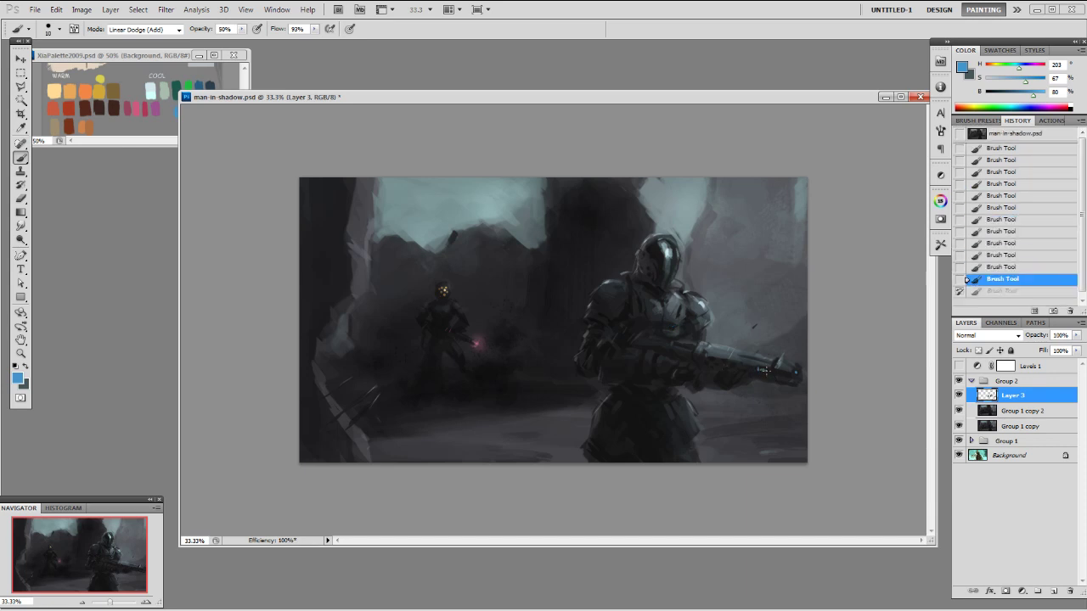
{"action": "left_click", "coordinate": [795, 372]}
{"action": "left_click", "coordinate": [72, 105], "text": "alt"}
{"action": "left_click_drag", "start_coordinate": [769, 371], "coordinate": [798, 374]}
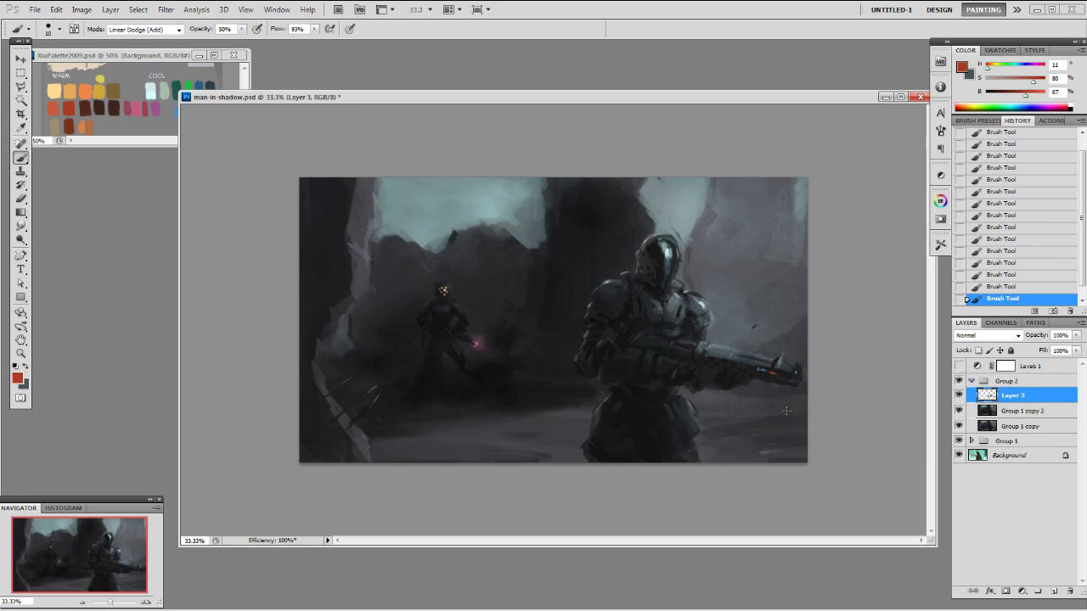
- Add a new Norm layer and texture the gunman's thigh armour with a sampled near-black and the 153 px textured brush
{"action": "left_click", "coordinate": [681, 391], "text": "alt"}
{"action": "key", "text": "F2"}
{"action": "right_click", "coordinate": [651, 407]}
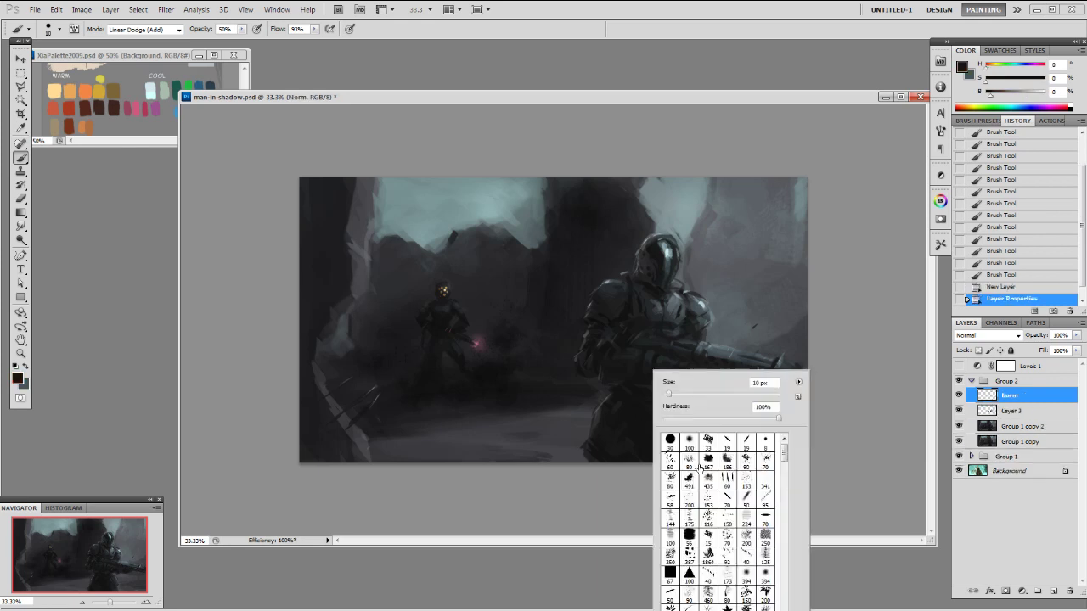
{"action": "left_click", "coordinate": [748, 488]}
{"action": "left_click", "coordinate": [798, 320]}
{"action": "key", "text": "3"}
{"action": "left_click_drag", "start_coordinate": [382, 458], "coordinate": [432, 485]}
{"action": "key", "text": "ctrl+z"}
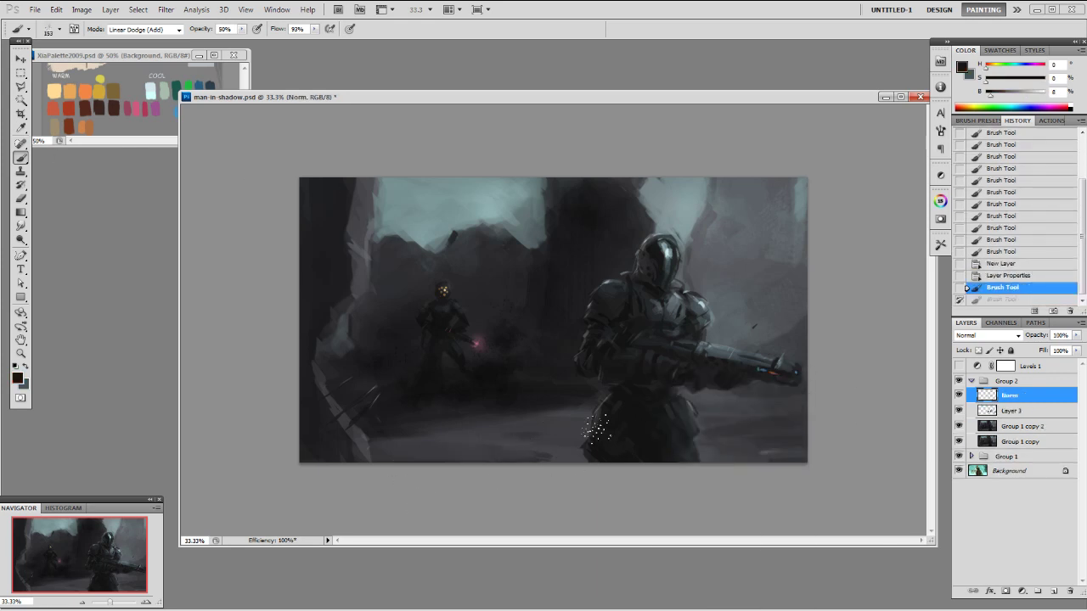
{"action": "mouse_move", "coordinate": [582, 423]}
{"action": "left_mouse_down"}
{"action": "mouse_move", "coordinate": [563, 467]}
{"action": "mouse_move", "coordinate": [585, 465]}
{"action": "left_mouse_up"}
{"action": "left_click_drag", "start_coordinate": [645, 420], "coordinate": [641, 465]}
{"action": "left_click_drag", "start_coordinate": [692, 416], "coordinate": [691, 472]}
- Change the brush, add a Norm layer above Group 1 copy 2 and paint the ground beyond the gunman's legs with sampled tones
{"action": "right_click", "coordinate": [691, 472]}
{"action": "left_click", "coordinate": [721, 465]}
{"action": "left_click", "coordinate": [851, 449]}
{"action": "left_click", "coordinate": [1022, 428]}
{"action": "key", "text": "F2"}
{"action": "left_click", "coordinate": [786, 450], "text": "alt"}
{"action": "mouse_move", "coordinate": [786, 450]}
{"action": "left_mouse_down"}
{"action": "mouse_move", "coordinate": [753, 451]}
{"action": "mouse_move", "coordinate": [774, 447]}
{"action": "left_mouse_up"}
{"action": "left_click", "coordinate": [771, 451], "text": "alt"}
- Paint fine light streaks on the foreground ground below the rifle's muzzle with a smaller brush at 70% opacity
{"action": "key", "text": "7"}
{"action": "key", "text": "["}
{"action": "key", "text": "["}
{"action": "key", "text": "["}
{"action": "left_click_drag", "start_coordinate": [767, 451], "coordinate": [782, 451]}
{"action": "left_click_drag", "start_coordinate": [774, 448], "coordinate": [788, 451]}
{"action": "left_click_drag", "start_coordinate": [762, 449], "coordinate": [773, 450]}
- Sample the pale teal sky, return the brush mode to Normal and paint haze behind the gunman's helmet
{"action": "left_click", "coordinate": [688, 223], "text": "alt"}
{"action": "left_click_drag", "start_coordinate": [680, 266], "coordinate": [688, 277]}
{"action": "left_click", "coordinate": [1031, 289]}
{"action": "left_click", "coordinate": [144, 29]}
{"action": "left_click", "coordinate": [136, 40]}
{"action": "left_click_drag", "start_coordinate": [684, 273], "coordinate": [687, 245]}
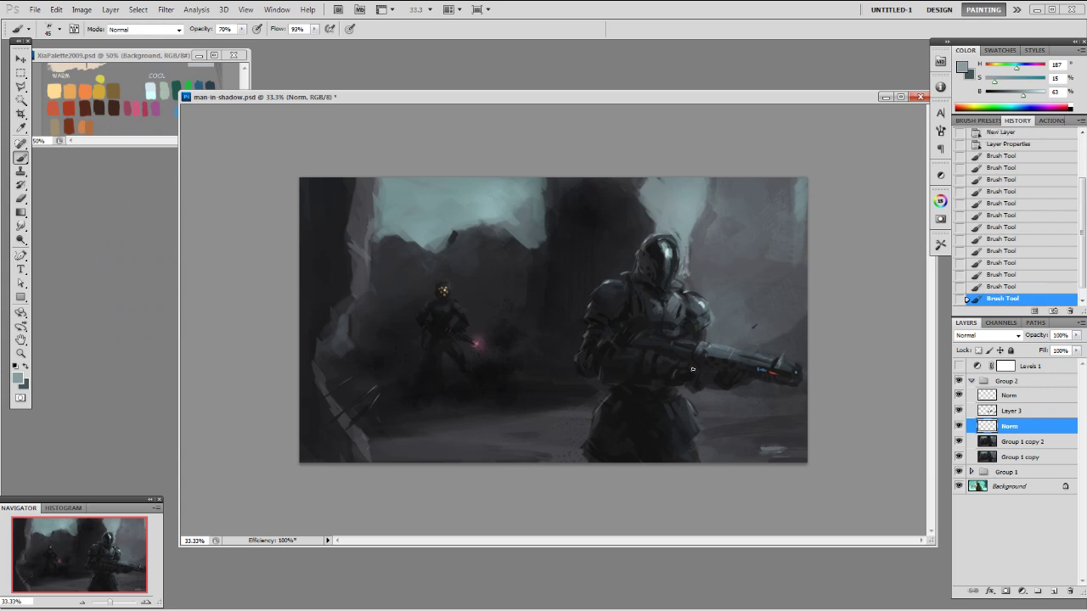
{"action": "left_click_drag", "start_coordinate": [544, 374], "coordinate": [546, 362]}
- Blend the ground below the distant figure with dark tones sampled across the floor
{"action": "left_click", "coordinate": [436, 431], "text": "alt"}
{"action": "left_click_drag", "start_coordinate": [436, 434], "coordinate": [467, 429]}
{"action": "left_click", "coordinate": [486, 429], "text": "alt"}
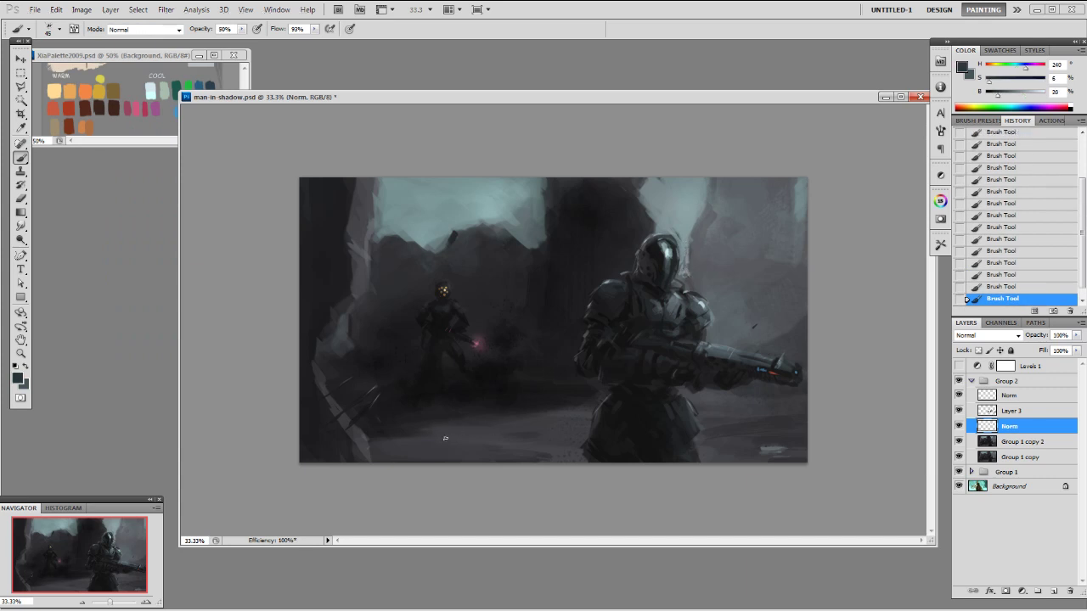
{"action": "left_click", "coordinate": [508, 442], "text": "alt"}
{"action": "left_click", "coordinate": [443, 450], "text": "alt"}
- Paint thin bright edge highlights on the near column and its debris with a pale helmet tone at 70% opacity, erasing stray marks
{"action": "left_click", "coordinate": [670, 249], "text": "alt"}
{"action": "key", "text": "["}
{"action": "key", "text": "["}
{"action": "key", "text": "["}
{"action": "key", "text": "["}
{"action": "key", "text": "["}
{"action": "key", "text": "["}
{"action": "key", "text": "["}
{"action": "key", "text": "["}
{"action": "key", "text": "["}
{"action": "key", "text": "["}
{"action": "key", "text": "3"}
{"action": "key", "text": "7"}
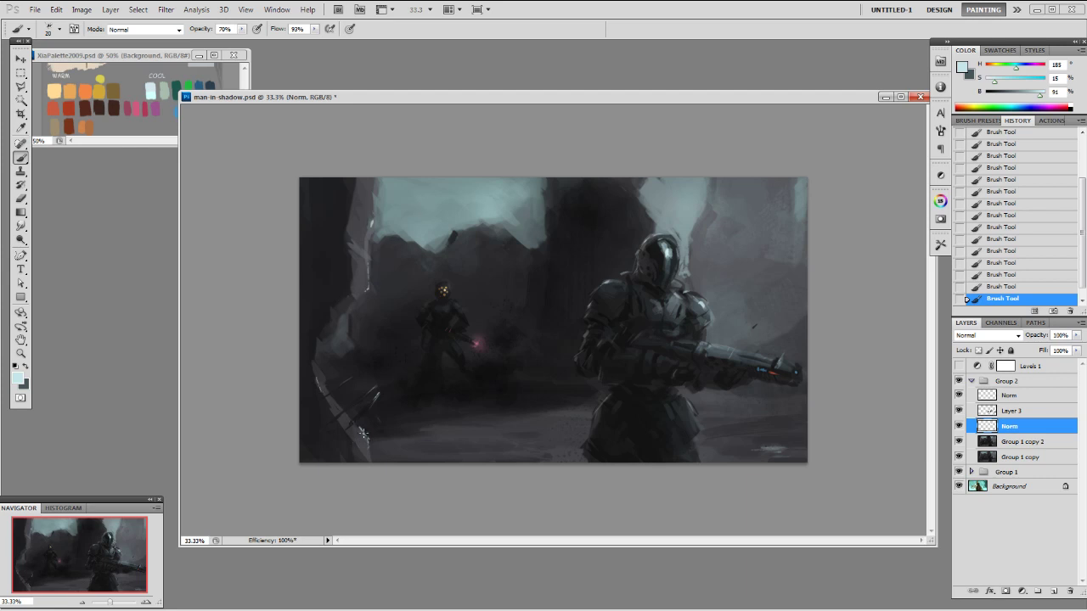
{"action": "key", "text": "e"}
{"action": "mouse_move", "coordinate": [360, 429]}
{"action": "left_mouse_down"}
{"action": "mouse_move", "coordinate": [377, 448]}
{"action": "mouse_move", "coordinate": [363, 424]}
{"action": "left_mouse_up"}
- Paint broad strokes over the foreground floor on both sides of the gunman with another brush and sampled ground tones
{"action": "key", "text": "b"}
{"action": "left_click", "coordinate": [512, 444], "text": "alt"}
{"action": "right_click", "coordinate": [512, 444]}
{"action": "double_click", "coordinate": [623, 536]}
{"action": "mouse_move", "coordinate": [430, 461]}
{"action": "left_mouse_down"}
{"action": "mouse_move", "coordinate": [538, 464]}
{"action": "mouse_move", "coordinate": [510, 466]}
{"action": "left_mouse_up"}
{"action": "key", "text": "5"}
{"action": "left_click", "coordinate": [431, 425], "text": "alt"}
{"action": "left_click", "coordinate": [747, 427], "text": "alt"}
{"action": "mouse_move", "coordinate": [717, 432]}
{"action": "left_mouse_down"}
{"action": "mouse_move", "coordinate": [814, 438]}
{"action": "mouse_move", "coordinate": [739, 437]}
{"action": "left_mouse_up"}
- Darken the floor beside the column debris with a sampled near-black and a different brush, lowering the opacity to 30%
{"action": "right_click", "coordinate": [481, 433]}
{"action": "double_click", "coordinate": [583, 463]}
{"action": "left_click", "coordinate": [403, 436], "text": "alt"}
{"action": "left_click_drag", "start_coordinate": [404, 436], "coordinate": [419, 426]}
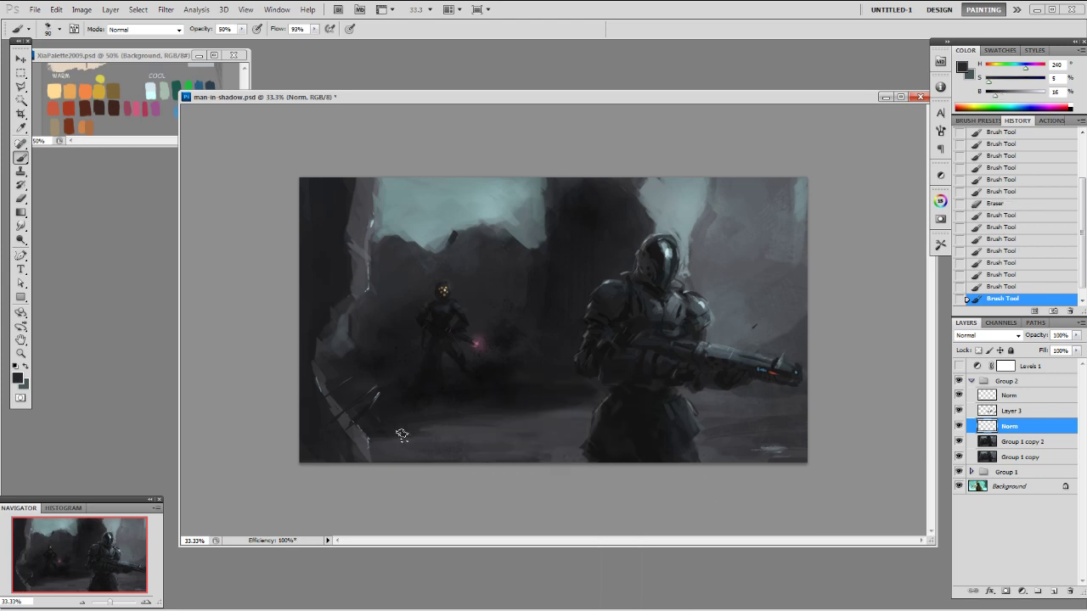
{"action": "key", "text": "]"}
{"action": "key", "text": "]"}
{"action": "key", "text": "3"}
{"action": "mouse_move", "coordinate": [482, 451]}
{"action": "left_mouse_down"}
{"action": "mouse_move", "coordinate": [515, 458]}
{"action": "mouse_move", "coordinate": [518, 448]}
{"action": "mouse_move", "coordinate": [415, 443]}
{"action": "left_mouse_up"}
- Sample a dark grey from the floor and set the brush to 60 px at 80% opacity for the ground by the debris
{"action": "left_click", "coordinate": [462, 432], "text": "alt"}
{"action": "key", "text": "bracketleft"}
{"action": "key", "text": "bracketleft"}
{"action": "key", "text": "bracketleft"}
{"action": "key", "text": "bracketleft"}
{"action": "key", "text": "bracketleft"}
{"action": "key", "text": "8"}
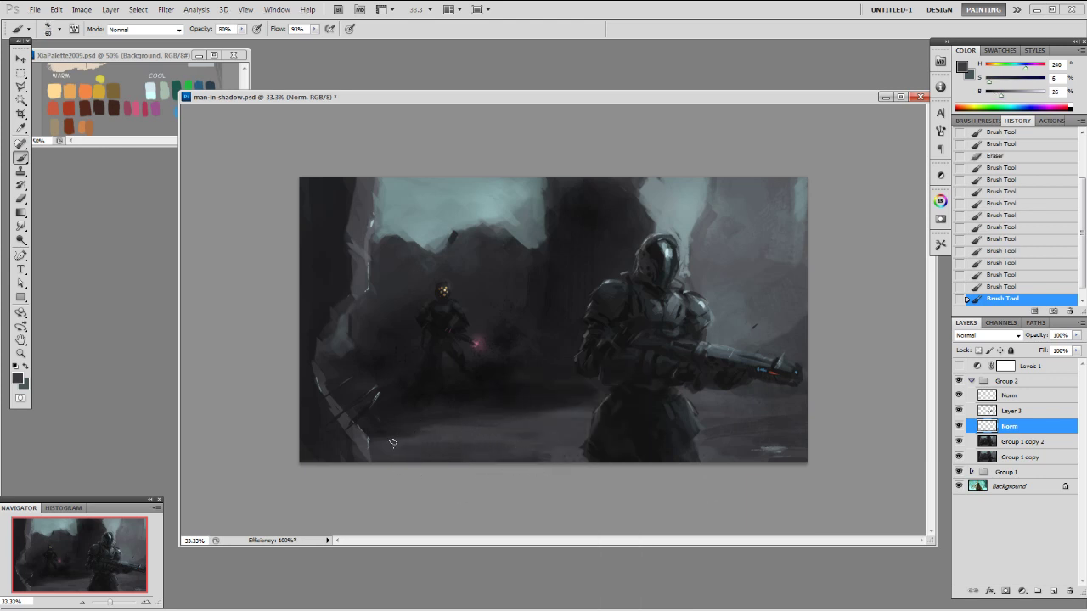